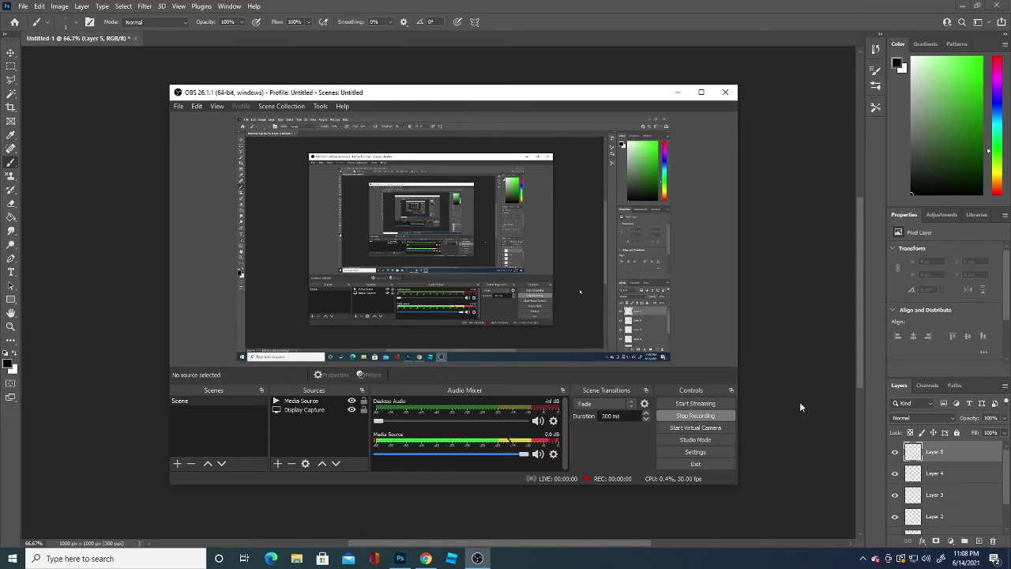
- Turn on Vertical paint symmetry in Photoshop and commit the centre guide
left_click(800, 403)
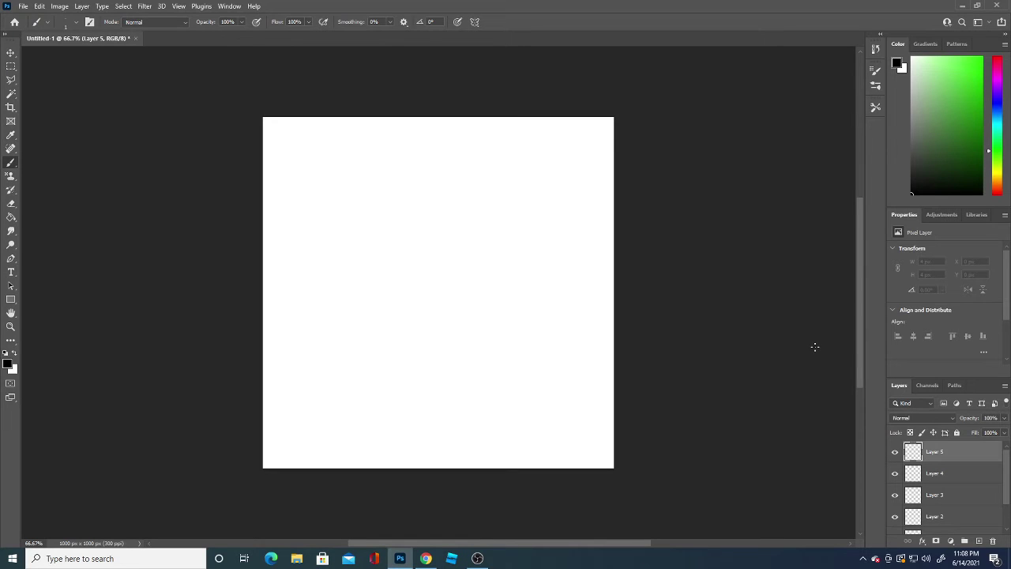
left_click(475, 21)
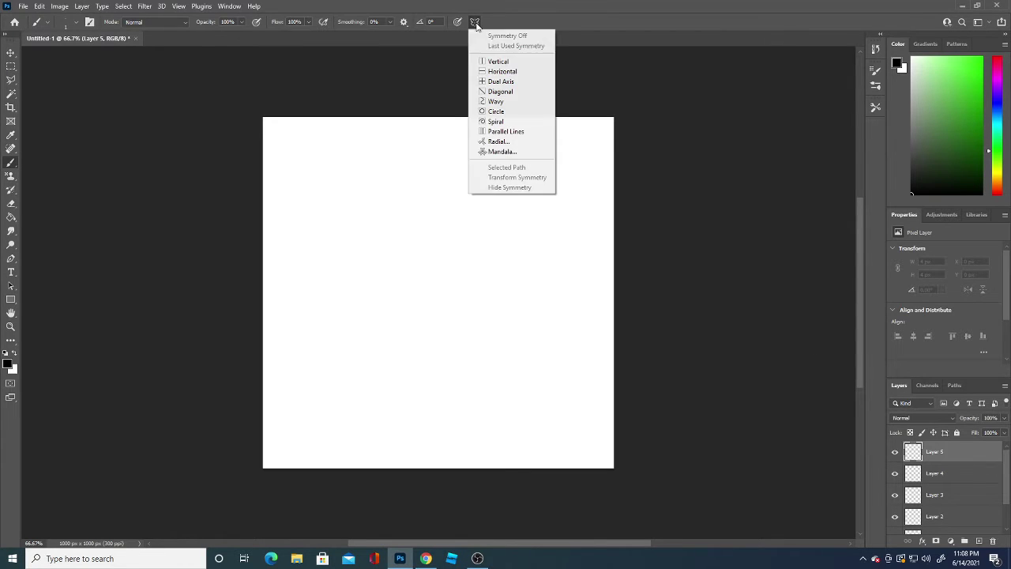
left_click(499, 63)
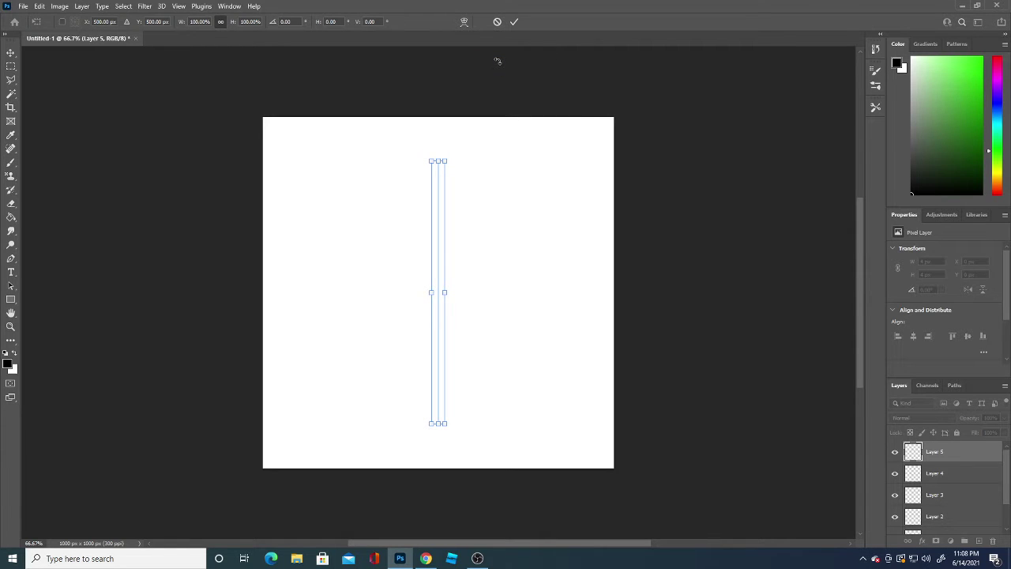
key("Return")
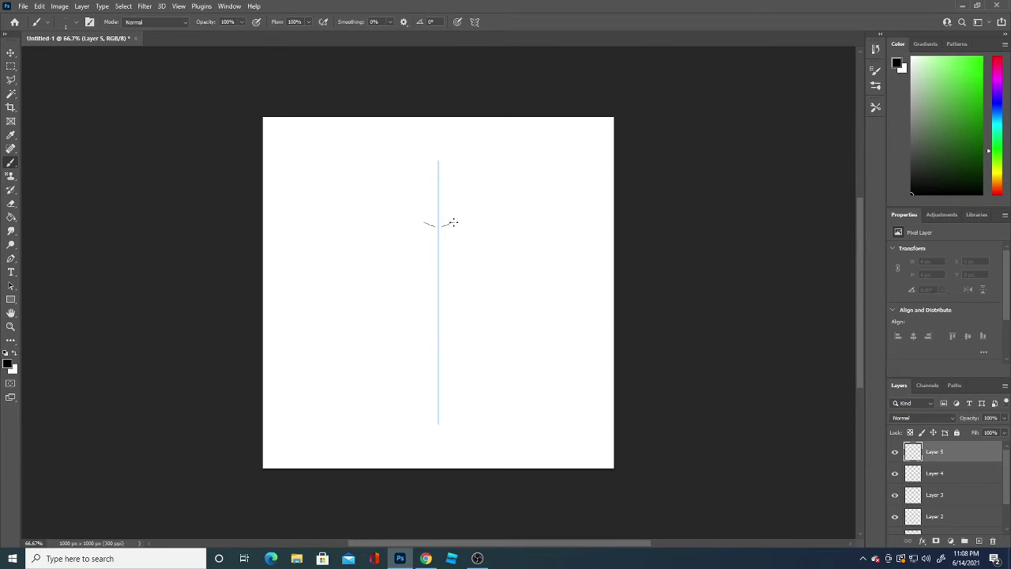
left_click_drag(453, 222, 476, 221)
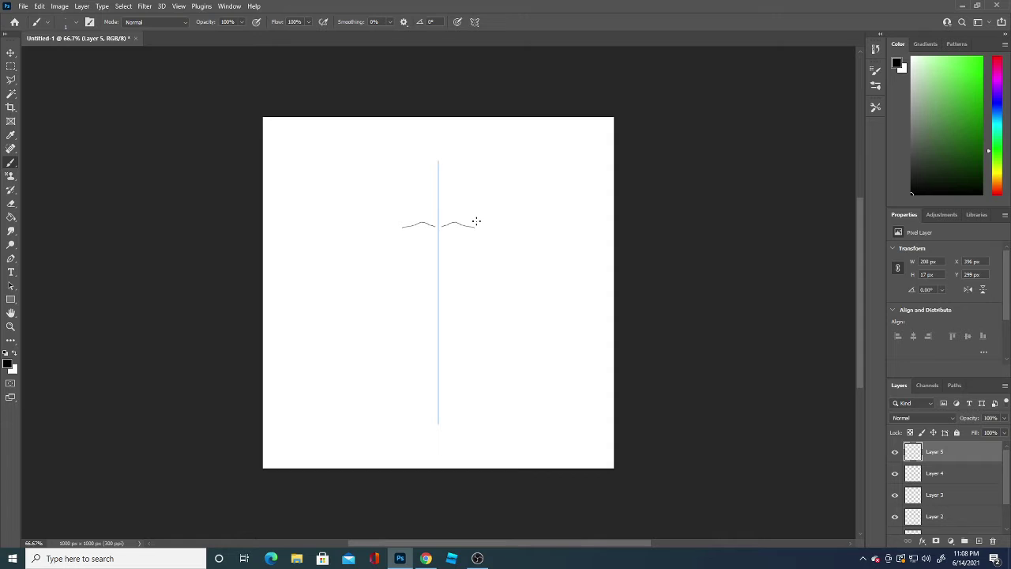
key("ctrl+z")
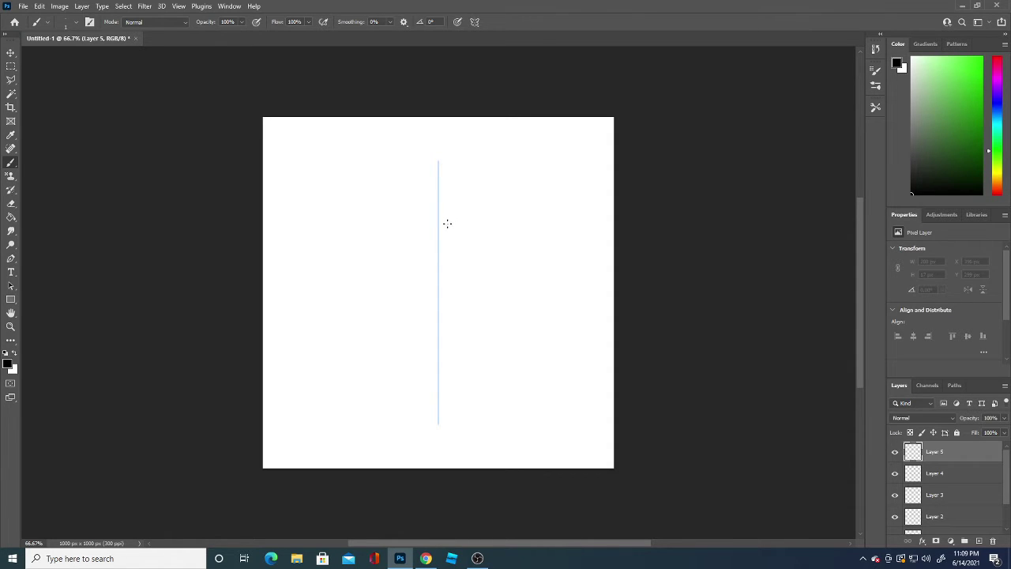
left_click_drag(445, 229, 470, 228)
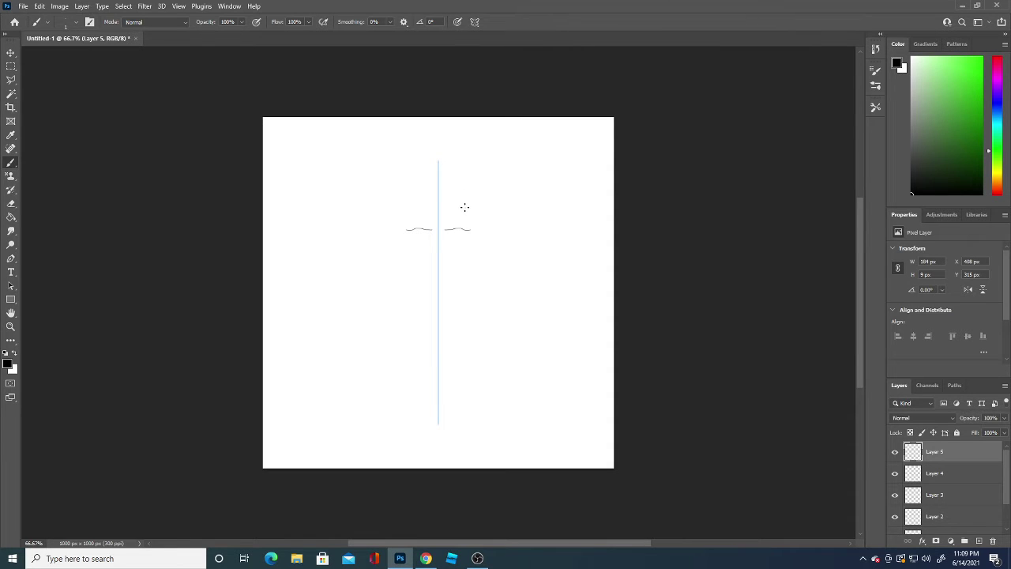
key("ctrl+z")
left_click_drag(448, 236, 476, 239)
key("ctrl+z")
left_click_drag(448, 237, 488, 235)
mouse_move(453, 252)
left_mouse_down()
mouse_move(485, 250)
mouse_move(458, 258)
mouse_move(482, 254)
mouse_move(470, 252)
left_mouse_up()
left_click_drag(430, 296, 448, 288)
key("ctrl+z")
left_click(11, 203)
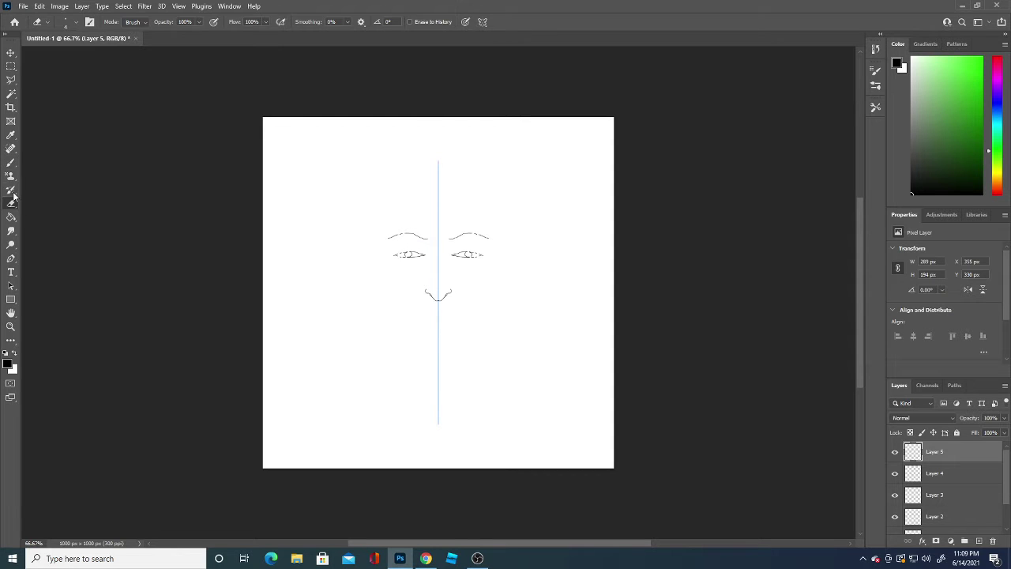
left_click(75, 22)
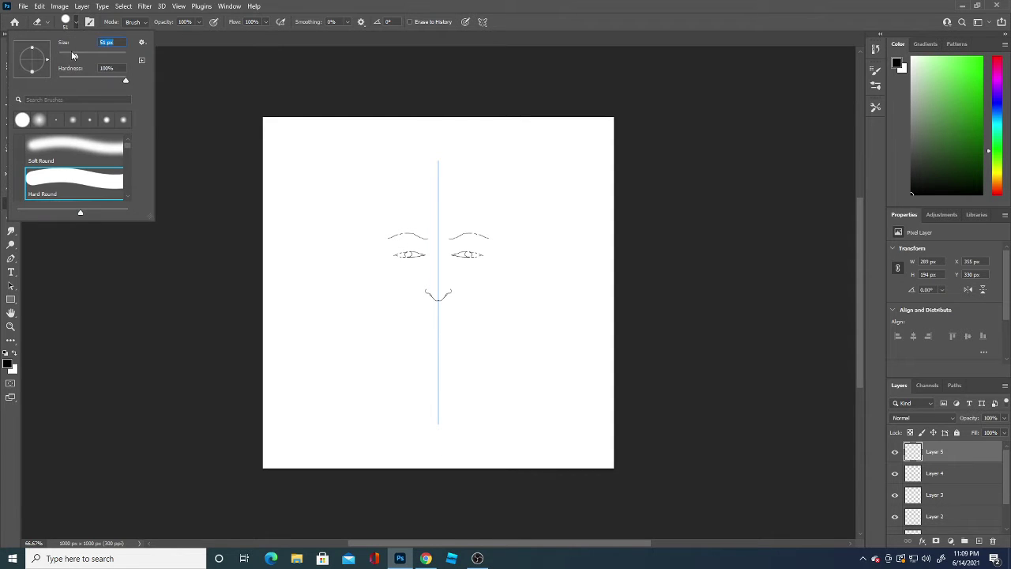
left_click(475, 242)
left_click_drag(475, 249, 387, 293)
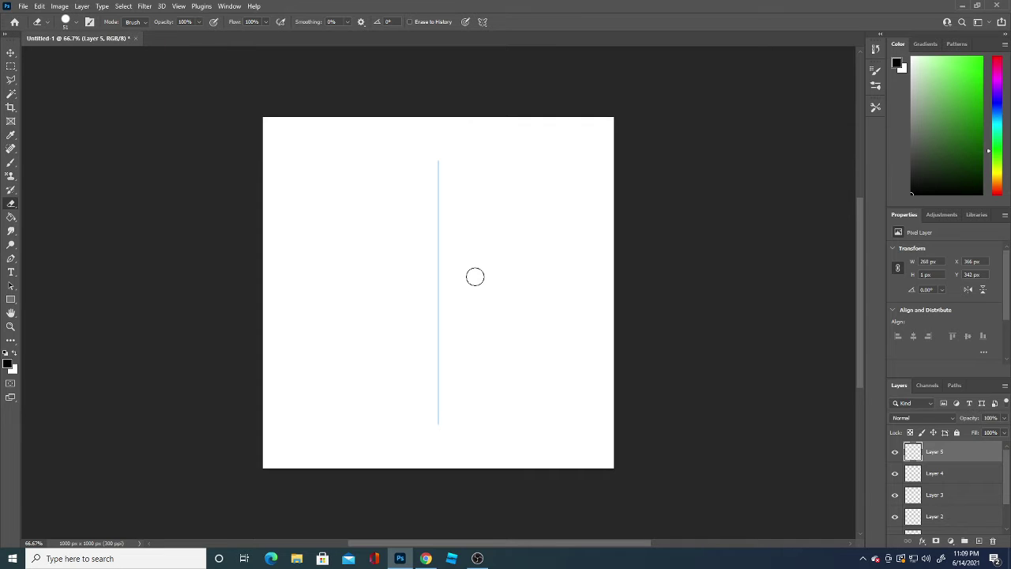
- Sketch first mirrored eyebrow and eye strokes, then erase them and return to the brush
left_click(11, 162)
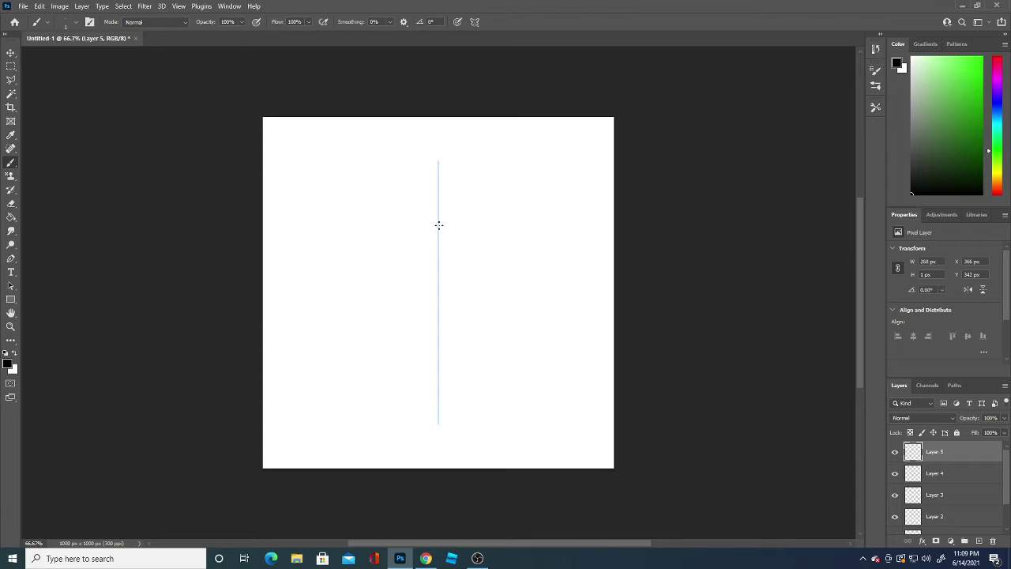
mouse_move(412, 240)
left_mouse_down()
mouse_move(467, 240)
mouse_move(452, 261)
left_mouse_up()
key("ctrl+z")
left_click_drag(448, 254, 463, 256)
left_click(436, 285)
key("e")
left_click_drag(447, 215, 438, 253)
key("b")
- Draw mirrored wavy eyebrows, dark eye marks and small iris circles
mouse_move(445, 237)
left_mouse_down()
mouse_move(470, 237)
mouse_move(445, 238)
mouse_move(470, 247)
left_mouse_up()
left_click_drag(450, 250, 470, 248)
key("ctrl+z")
key("ctrl+z")
key("ctrl+z")
mouse_move(418, 245)
left_mouse_down()
mouse_move(411, 249)
mouse_move(428, 248)
left_mouse_up()
- Try sketching a small nose below the eyes several times, undoing each attempt
left_click_drag(434, 280, 438, 283)
key("ctrl+z")
left_click_drag(434, 280, 440, 286)
key("ctrl+z")
left_click_drag(434, 284, 444, 275)
key("ctrl+z")
- Redraw the mirrored lower eye lines slightly taller with arched eyebrows above
key("ctrl+z")
key("ctrl+z")
key("ctrl+z")
key("ctrl+z")
left_click_drag(448, 241, 472, 238)
left_click_drag(450, 240, 468, 242)
key("ctrl+z")
left_click_drag(447, 241, 463, 239)
left_click_drag(449, 229, 478, 231)
- Sketch a curved nose, thicken and darken the eyebrows, and extend the mouth stroke
left_click_drag(433, 274, 448, 271)
left_click_drag(455, 228, 465, 226)
left_click_drag(450, 228, 474, 227)
left_click_drag(457, 227, 479, 227)
left_click_drag(447, 273, 441, 249)
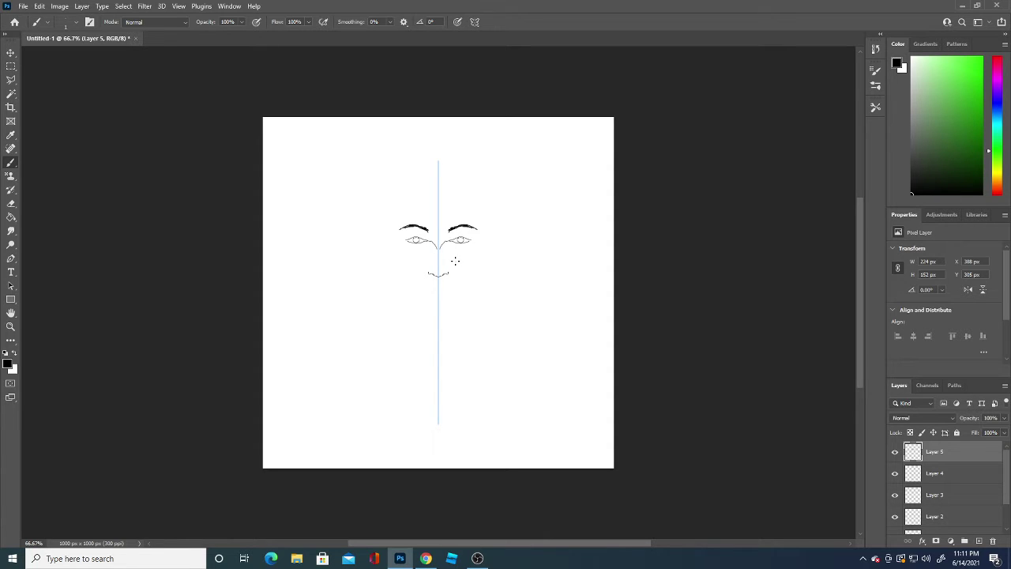
key("ctrl+z")
- Draw the upper and lower lips below the nose after discarding nose-bridge strokes
left_click_drag(431, 241, 440, 251)
key("ctrl+z")
left_click_drag(433, 288, 439, 290)
left_click_drag(429, 293, 448, 293)
mouse_move(393, 241)
left_mouse_down()
mouse_move(397, 283)
mouse_move(438, 316)
left_mouse_up()
- Draw mirrored ears, temples, cheeks curving into the jaw, and the head outline over the top
left_click_drag(483, 241, 484, 264)
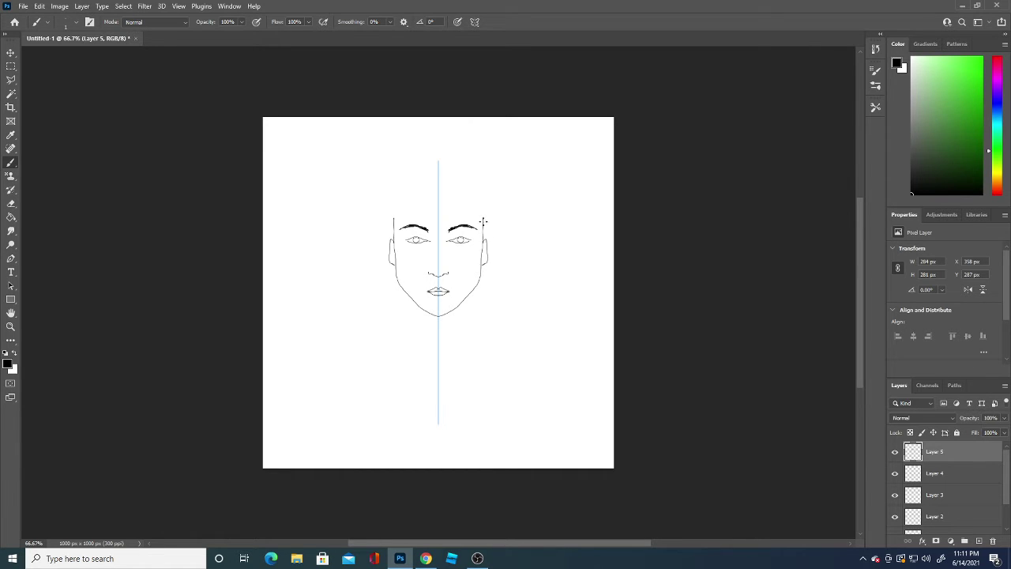
left_click_drag(483, 220, 483, 237)
mouse_move(486, 276)
left_mouse_down()
mouse_move(496, 238)
mouse_move(492, 178)
left_mouse_up()
left_click_drag(382, 179, 406, 164)
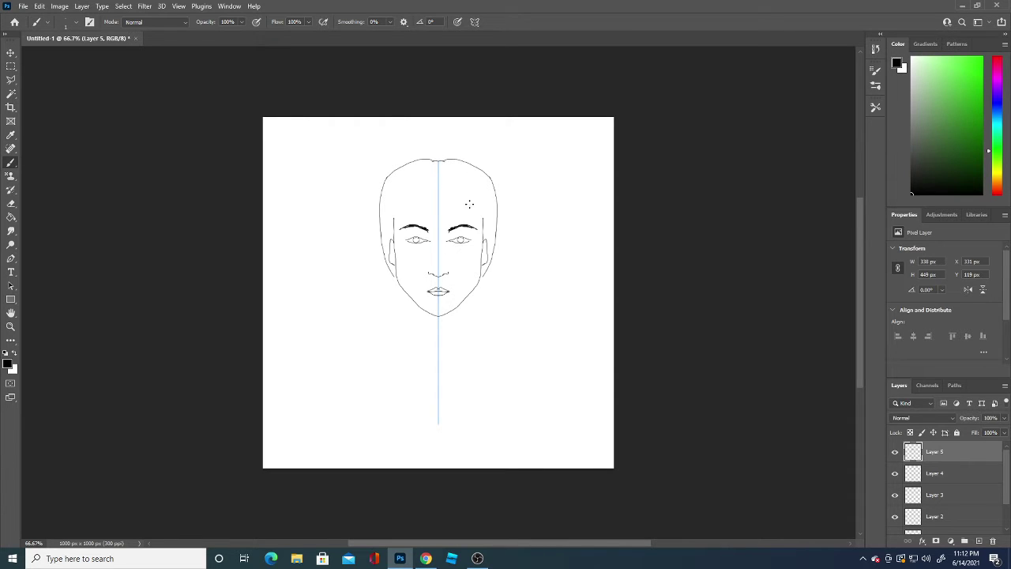
- Draw the mirrored neck, round shirt collar, shoulders and torso sides to the canvas bottom
mouse_move(462, 202)
left_mouse_down()
mouse_move(479, 219)
mouse_move(390, 222)
mouse_move(482, 209)
mouse_move(484, 274)
left_mouse_up()
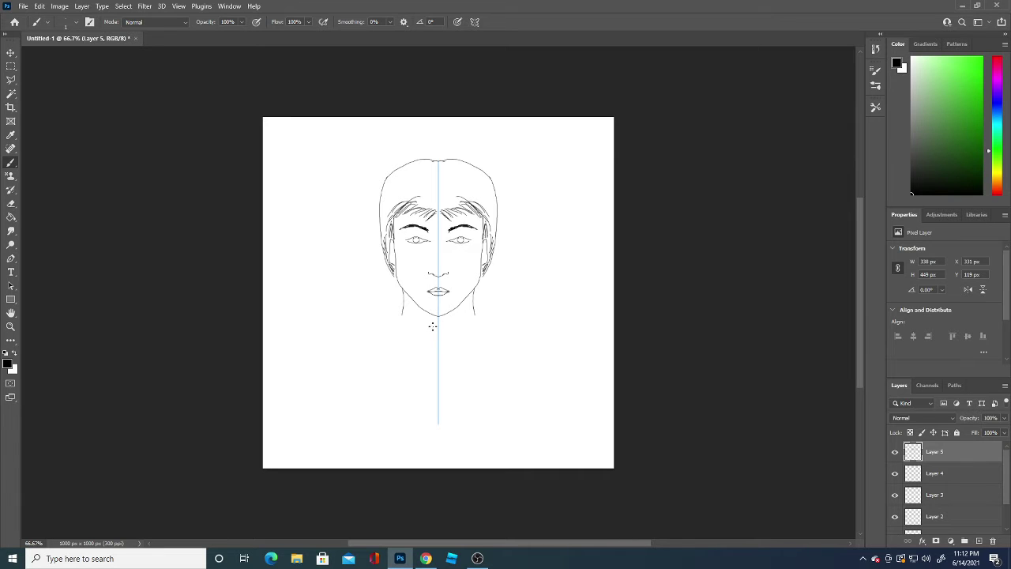
key("ctrl+z")
key("ctrl+z")
left_click_drag(396, 334, 410, 352)
left_click_drag(408, 359, 427, 367)
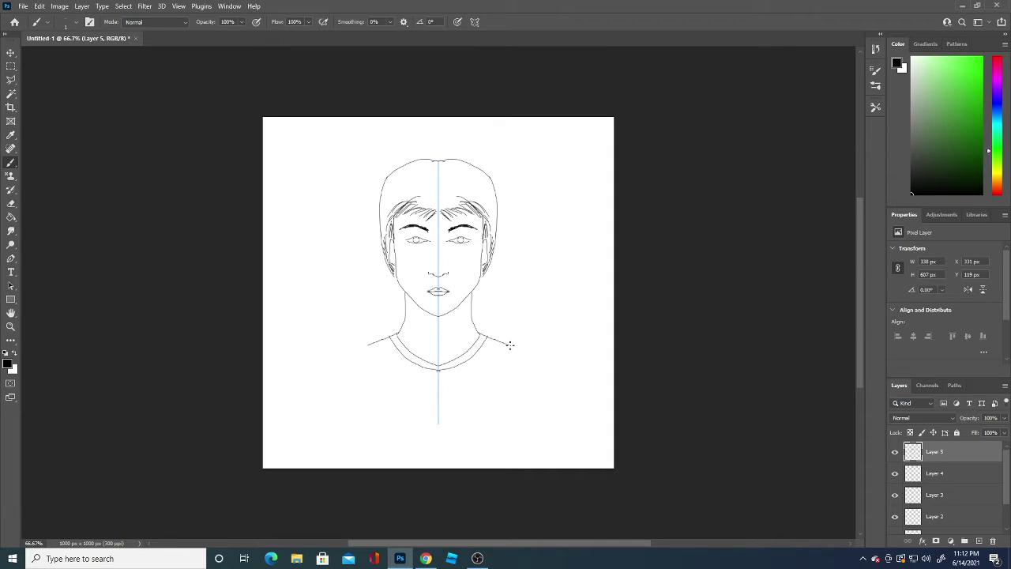
left_click_drag(537, 360, 544, 392)
left_click_drag(546, 428, 544, 469)
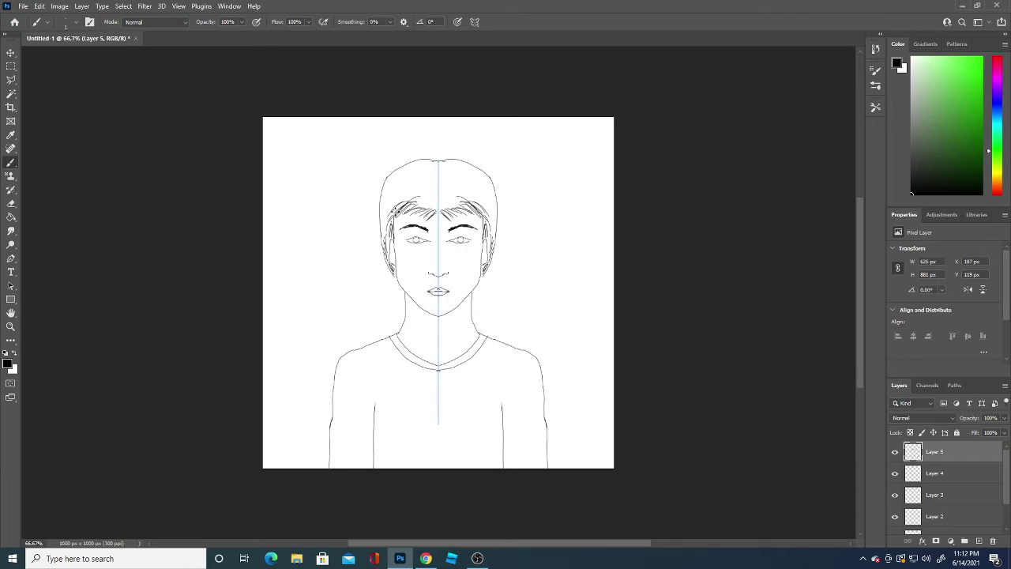
- Add hair strands at the temples and across the top of the head
left_click_drag(392, 208, 384, 236)
left_click_drag(484, 212, 496, 226)
mouse_move(471, 193)
left_mouse_down()
mouse_move(455, 203)
mouse_move(497, 208)
left_mouse_up()
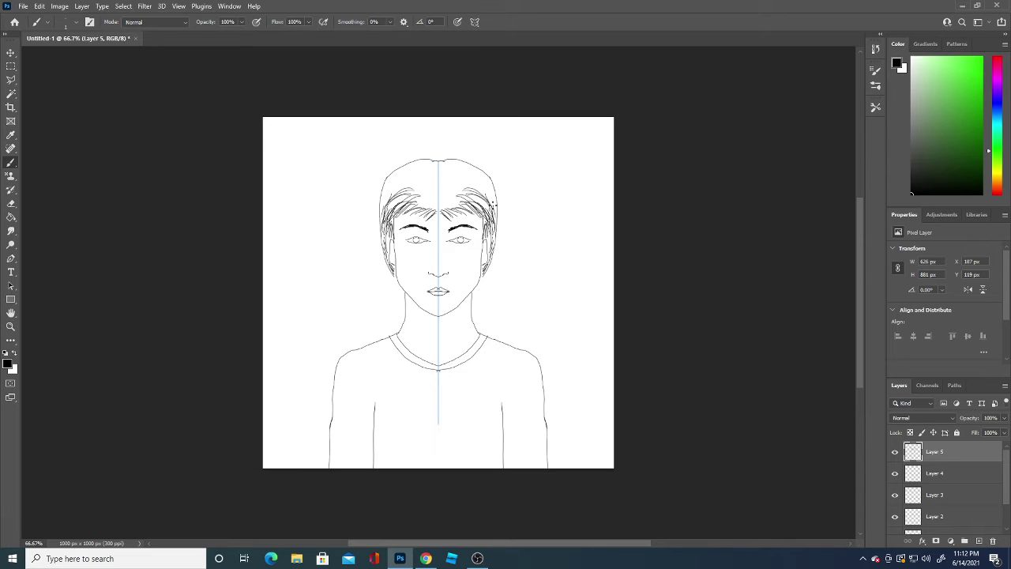
- Set the foreground colour to teal and enlarge the brush to 31 px
left_click(8, 362)
left_click(346, 432)
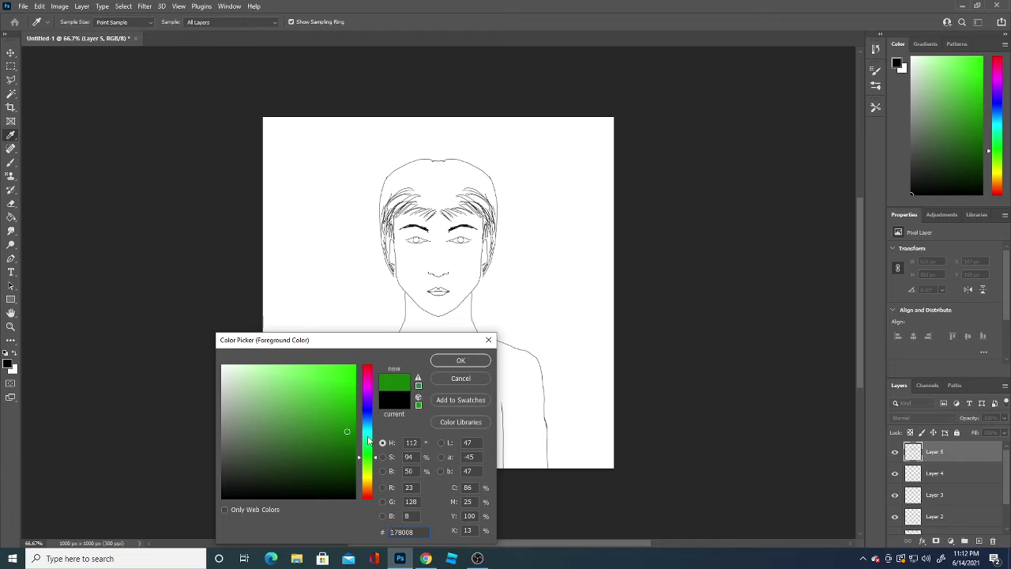
left_click(367, 430)
left_click(449, 361)
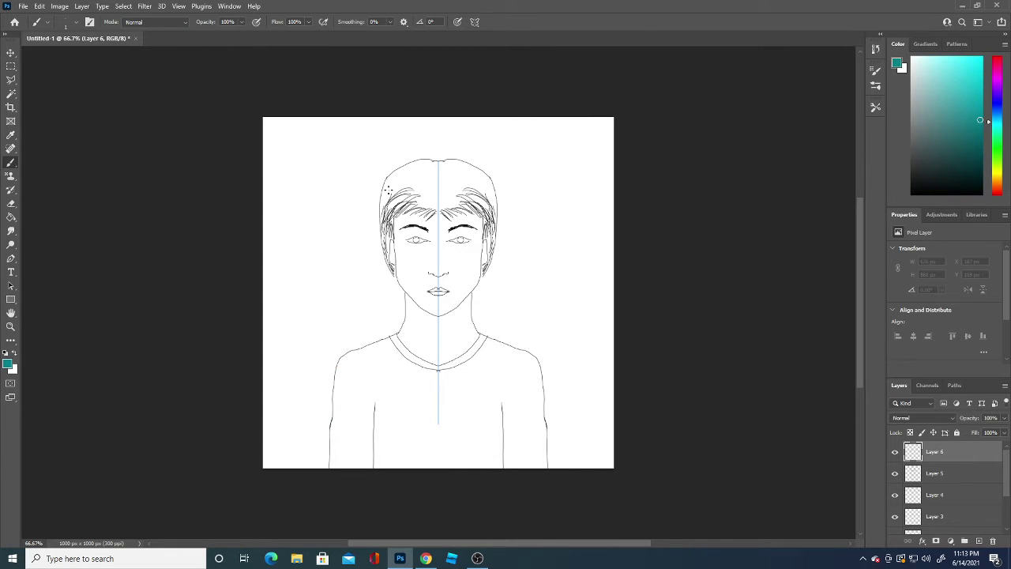
left_click(77, 22)
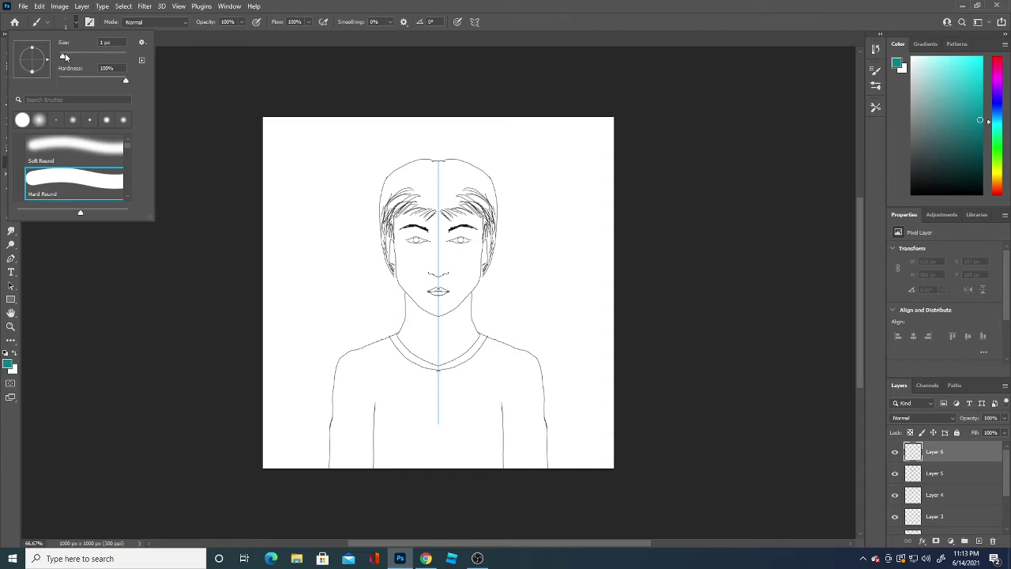
left_click_drag(63, 57, 68, 56)
- Paint mirrored teal hair patches at both temples and up toward the crown
mouse_move(387, 194)
left_mouse_down()
mouse_move(387, 218)
mouse_move(392, 180)
left_mouse_up()
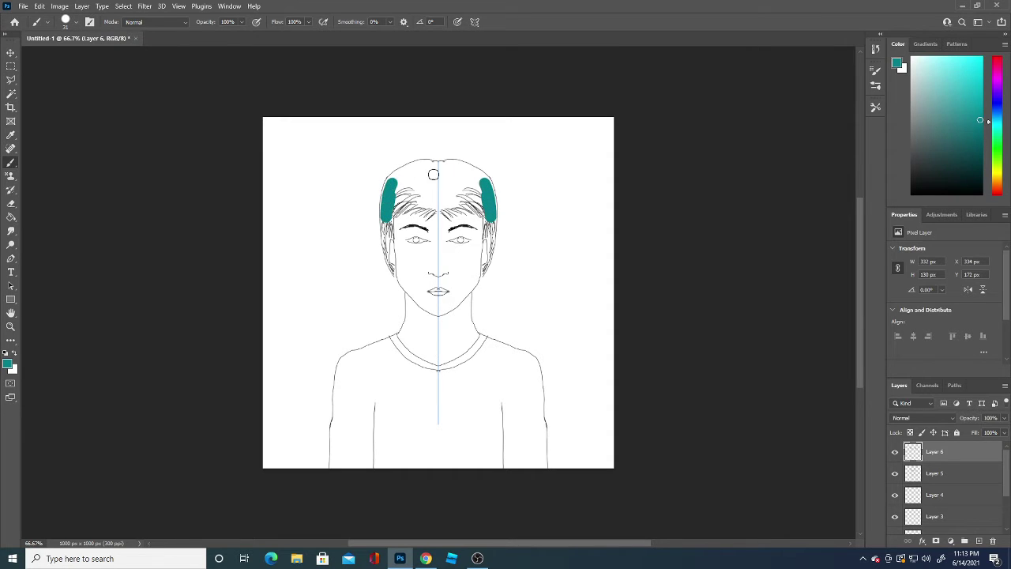
left_click_drag(479, 194, 490, 235)
mouse_move(482, 197)
left_mouse_down()
mouse_move(469, 193)
mouse_move(474, 177)
left_mouse_up()
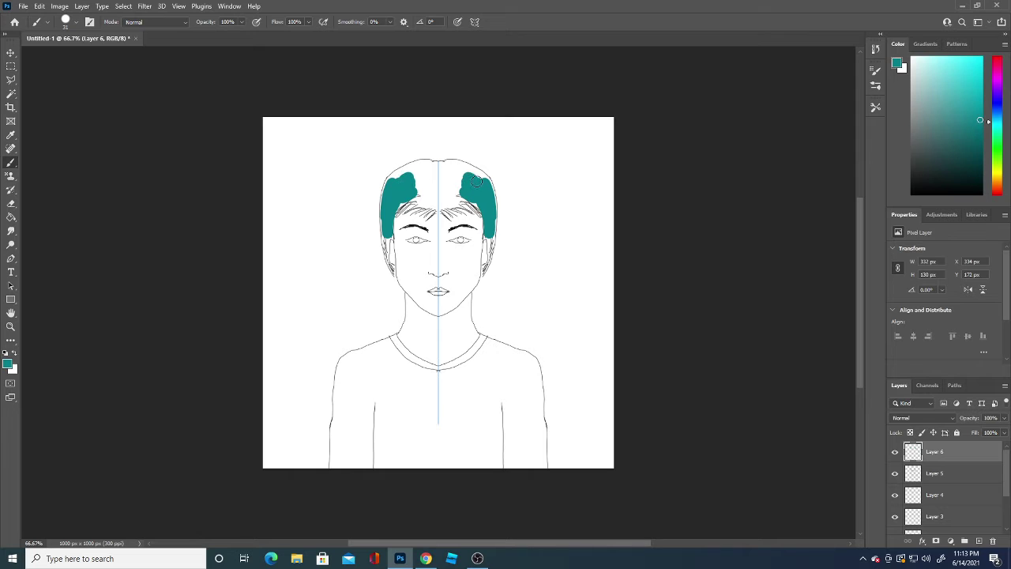
- Switch to the Soft Round brush and fill the upper hair and centre hairline with teal
left_click(75, 23)
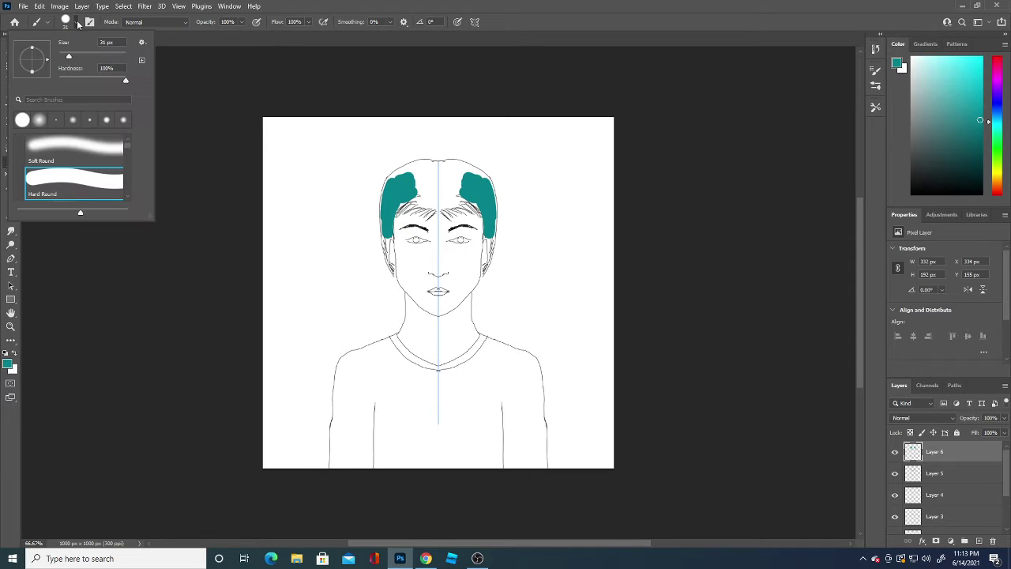
left_click(79, 151)
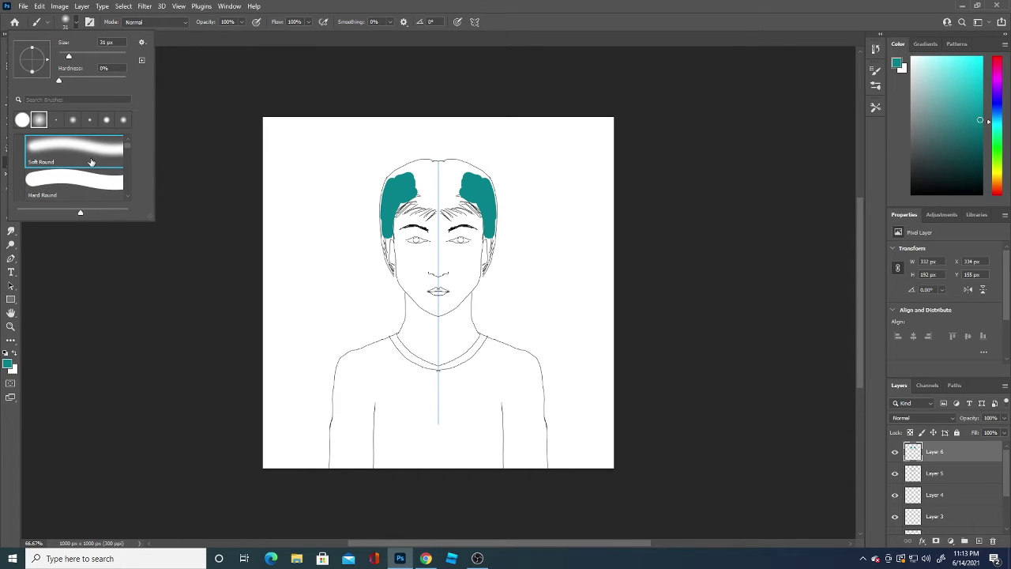
left_click(411, 183)
left_click_drag(411, 183, 383, 225)
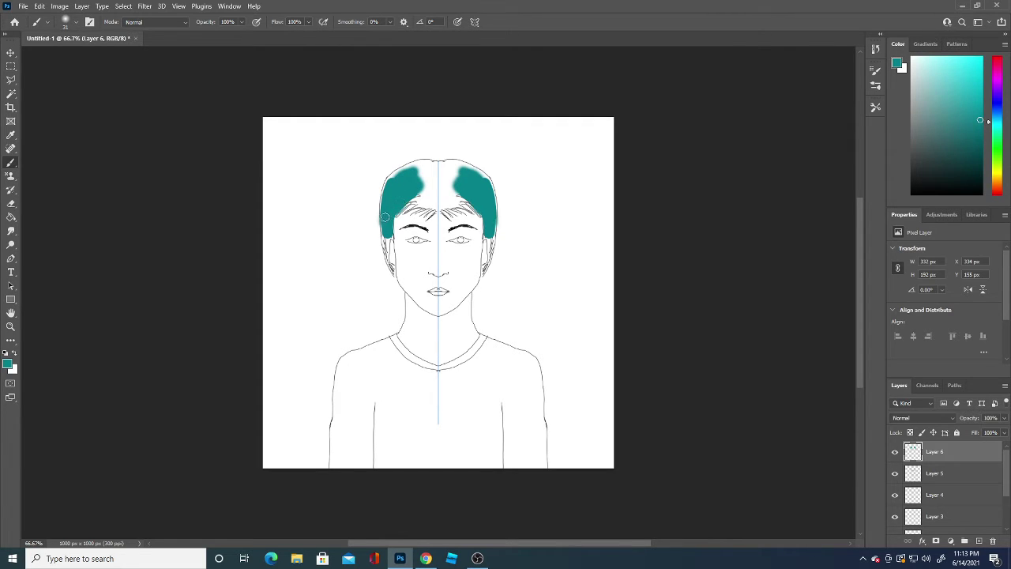
left_click_drag(448, 188, 451, 171)
- Pick a lighter teal and extend the hair colour toward the centre
left_click(8, 364)
left_click(335, 407)
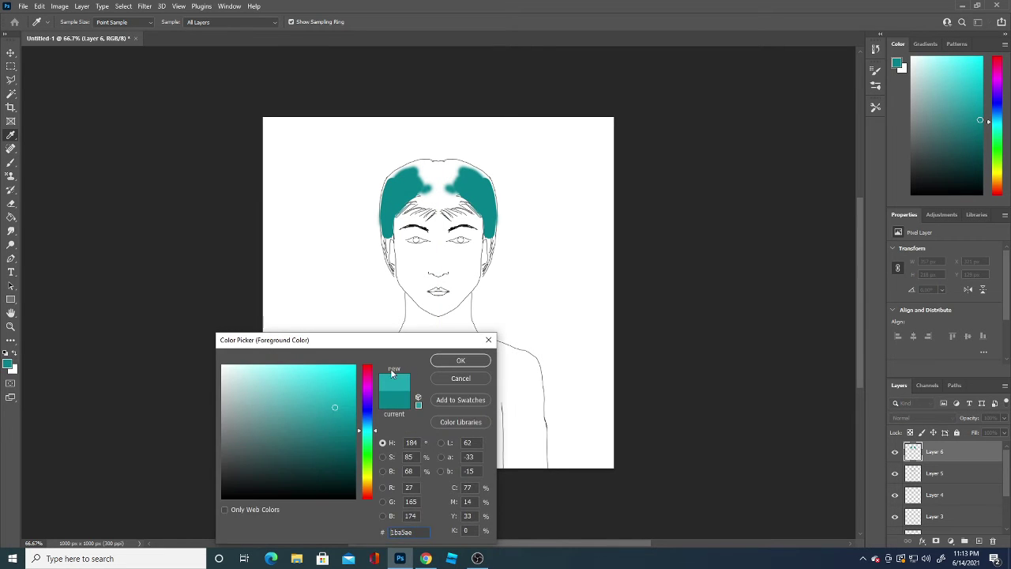
left_click(461, 361)
mouse_move(393, 197)
left_mouse_down()
mouse_move(395, 176)
mouse_move(414, 188)
mouse_move(400, 204)
mouse_move(431, 186)
mouse_move(423, 181)
left_mouse_up()
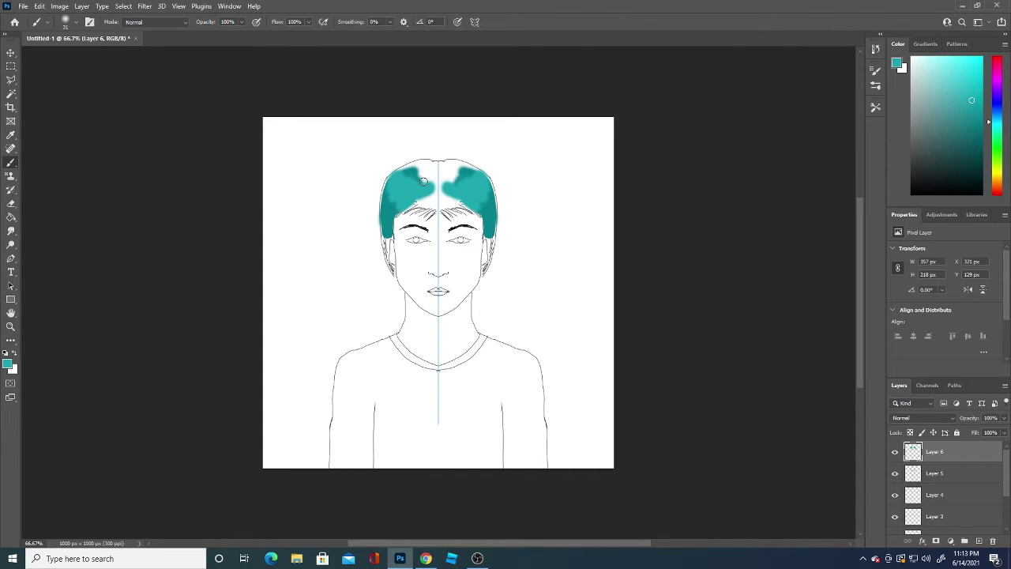
- Paint more teal at the top centre, then pick darker teal 257c81 for shading
left_click(8, 363)
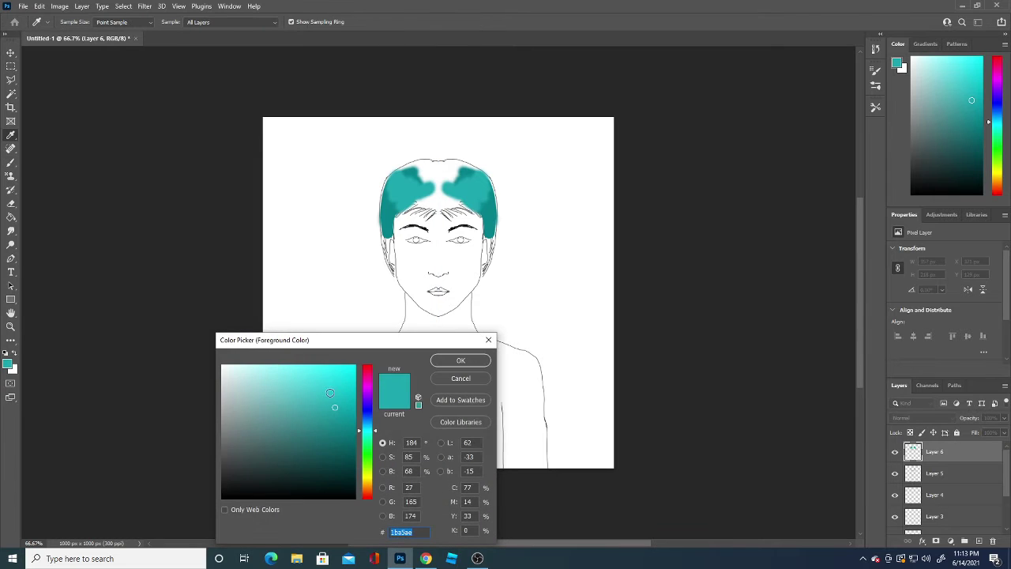
left_click(461, 360)
mouse_move(435, 186)
left_mouse_down()
mouse_move(421, 168)
mouse_move(433, 164)
mouse_move(440, 205)
mouse_move(409, 167)
mouse_move(384, 201)
left_mouse_up()
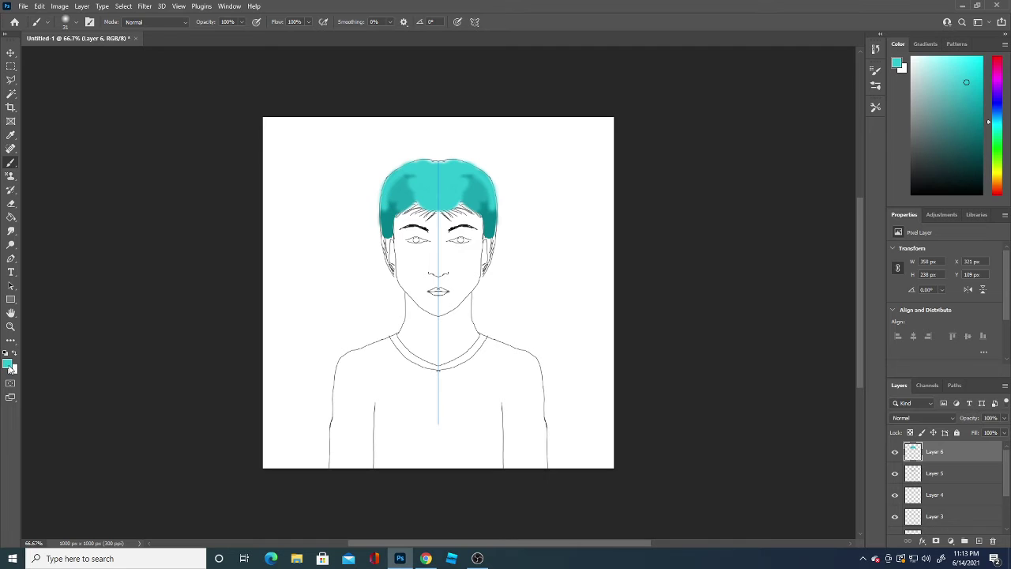
left_click(8, 364)
left_click_drag(329, 440, 317, 431)
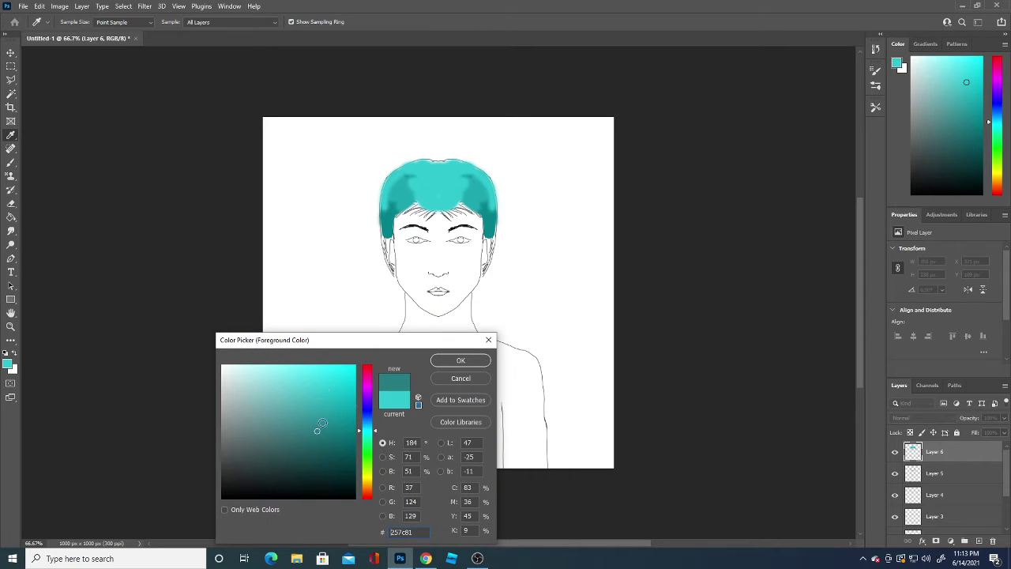
- Dab darker teal shading patches on the crown and near the hairline
left_click(460, 360)
key("b")
mouse_move(385, 211)
left_mouse_down()
mouse_move(383, 233)
mouse_move(386, 222)
left_mouse_up()
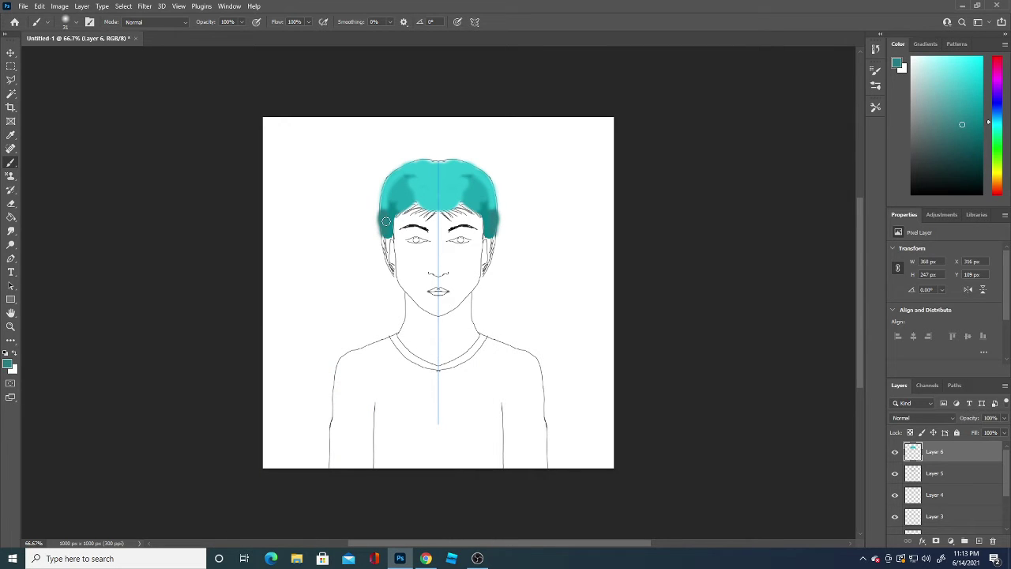
key("ctrl+z")
left_click(444, 167)
left_click_drag(444, 167, 464, 203)
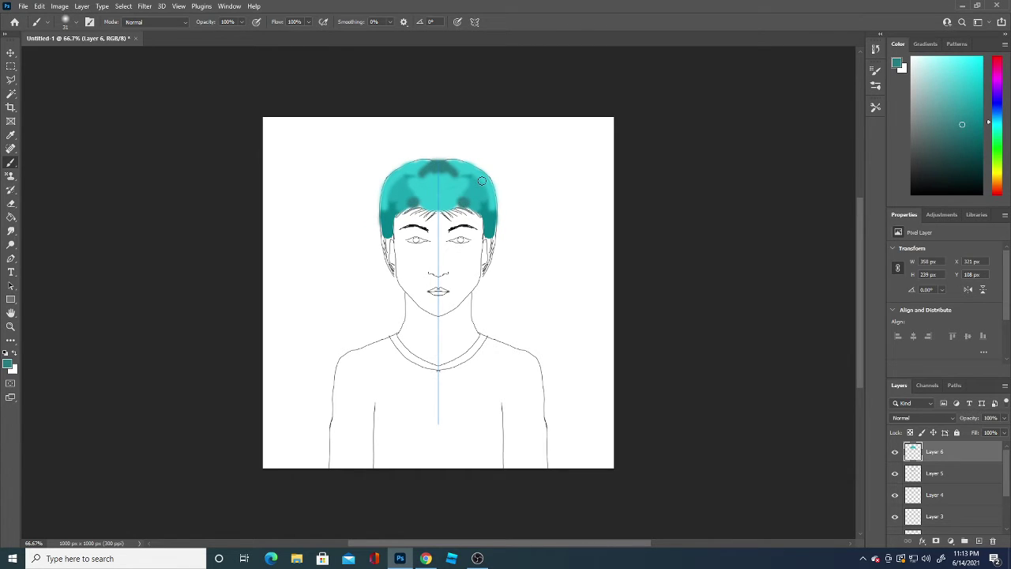
- Set the foreground colour to near-black 010404 and shrink the brush to 1 px
left_click(9, 364)
left_click(337, 496)
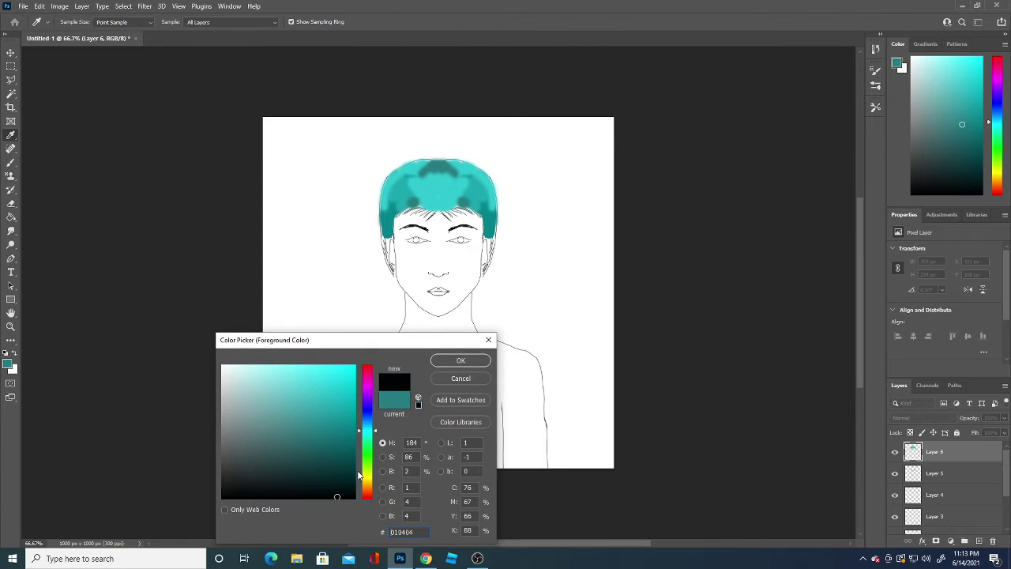
left_click(475, 363)
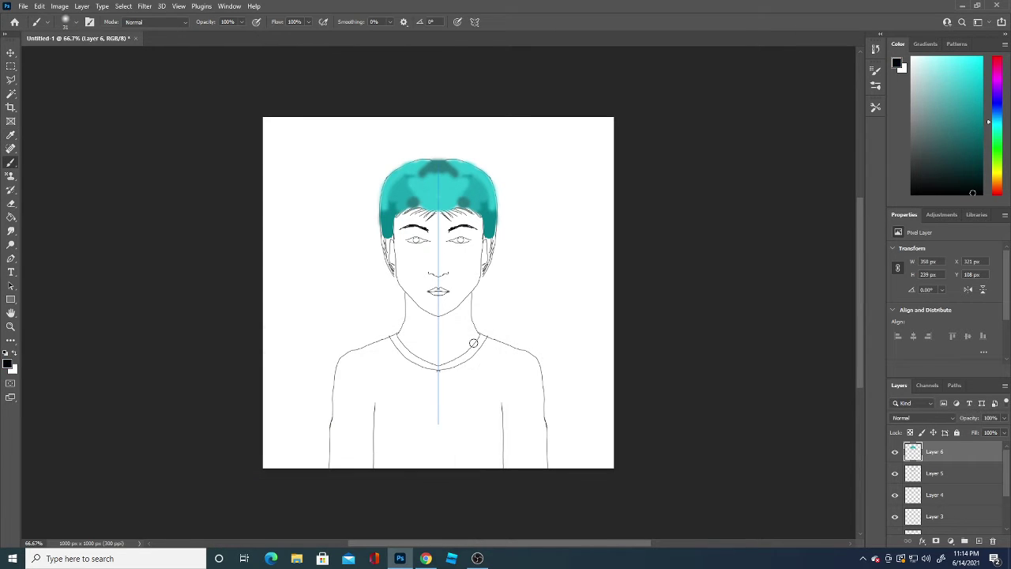
left_click(76, 22)
left_click_drag(70, 56, 48, 44)
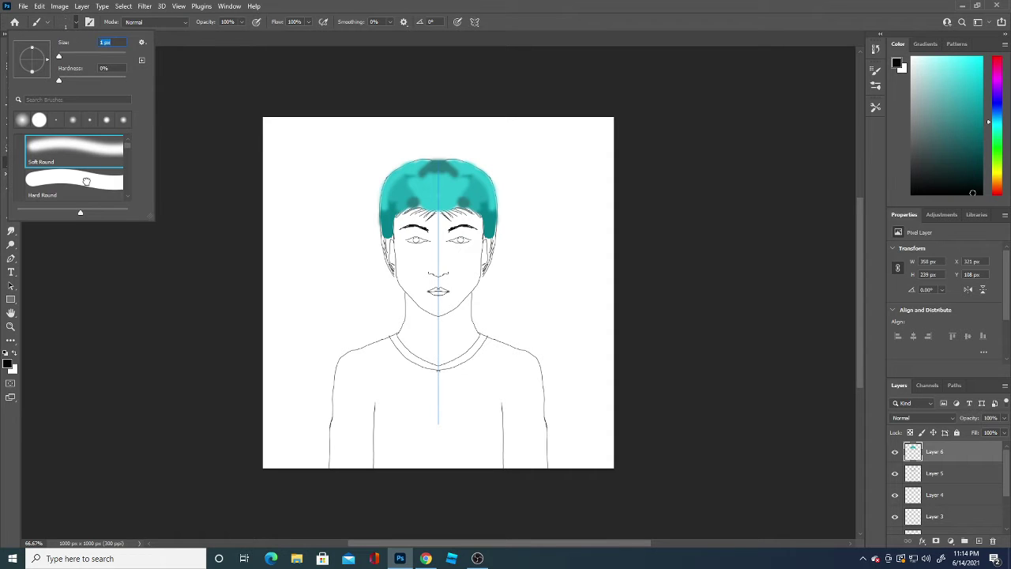
- With the 1 px Hard Round brush, paint thin dark strands through both sides of the hair
left_click(89, 184)
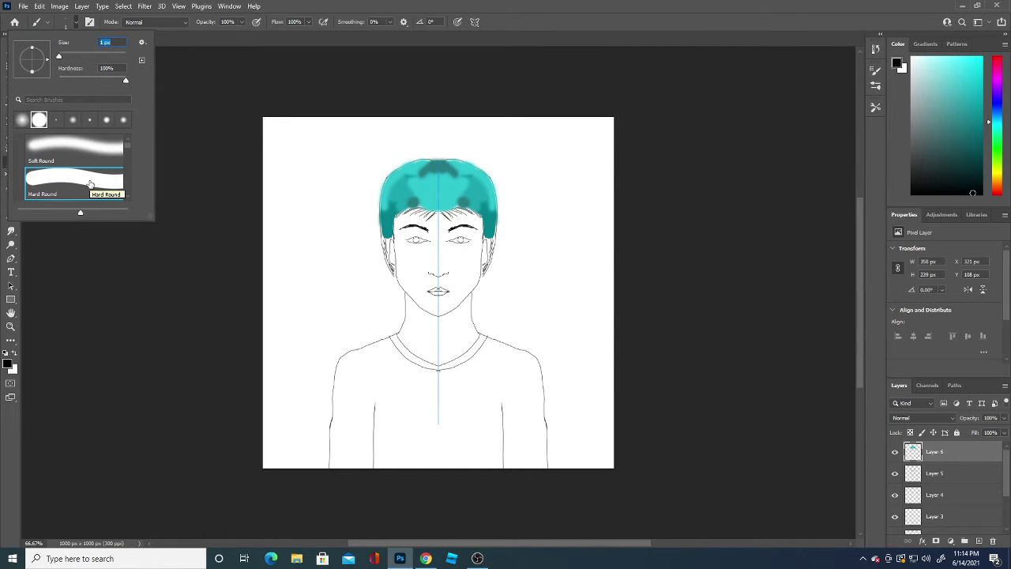
mouse_move(419, 197)
left_mouse_down()
mouse_move(388, 218)
mouse_move(395, 207)
mouse_move(386, 204)
mouse_move(385, 213)
left_mouse_up()
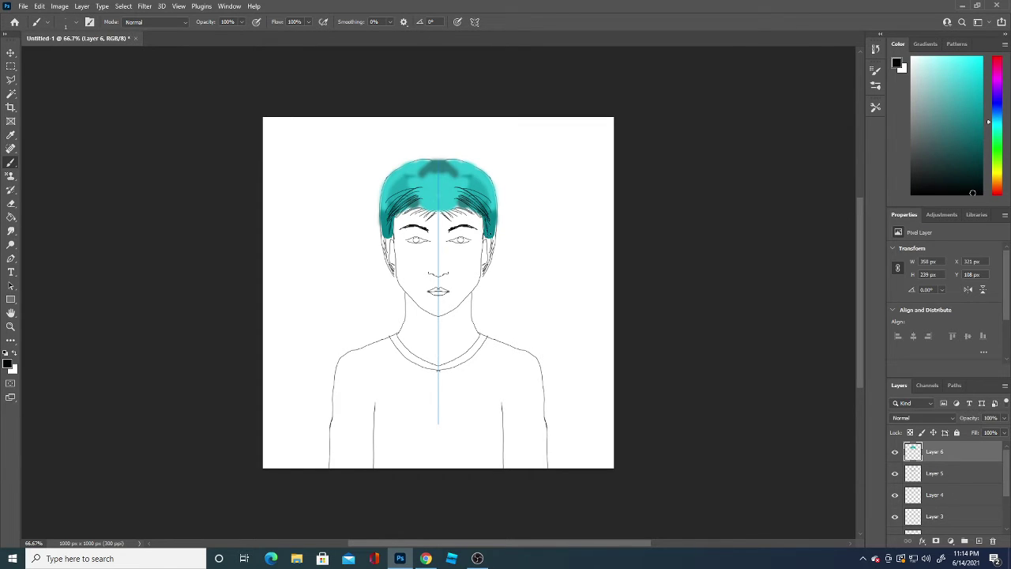
left_click_drag(386, 237, 390, 272)
left_click(12, 369)
- Sample the hair teal as background colour, paint dark strands, then sample teal as foreground
left_click(435, 191)
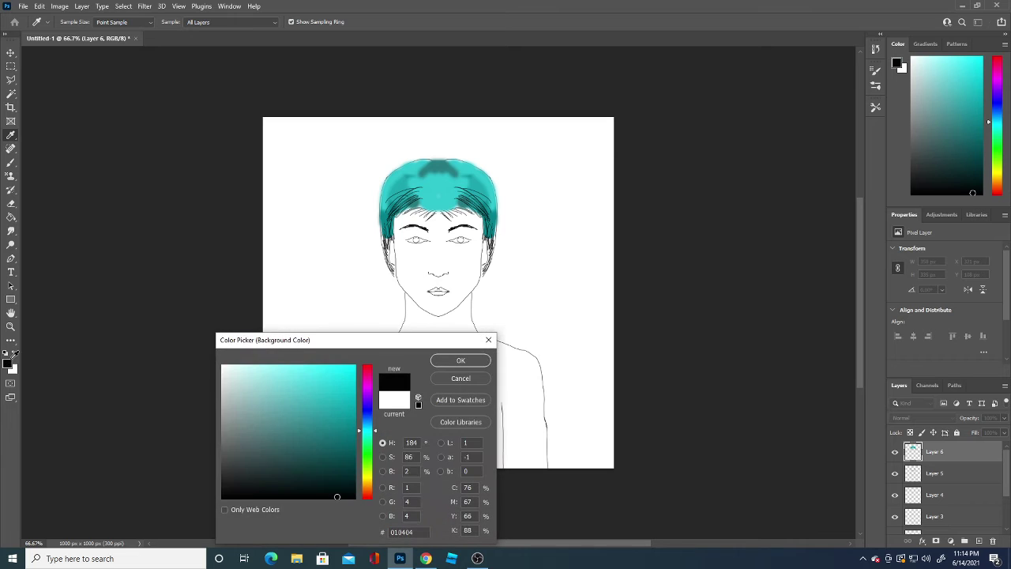
left_click(436, 164)
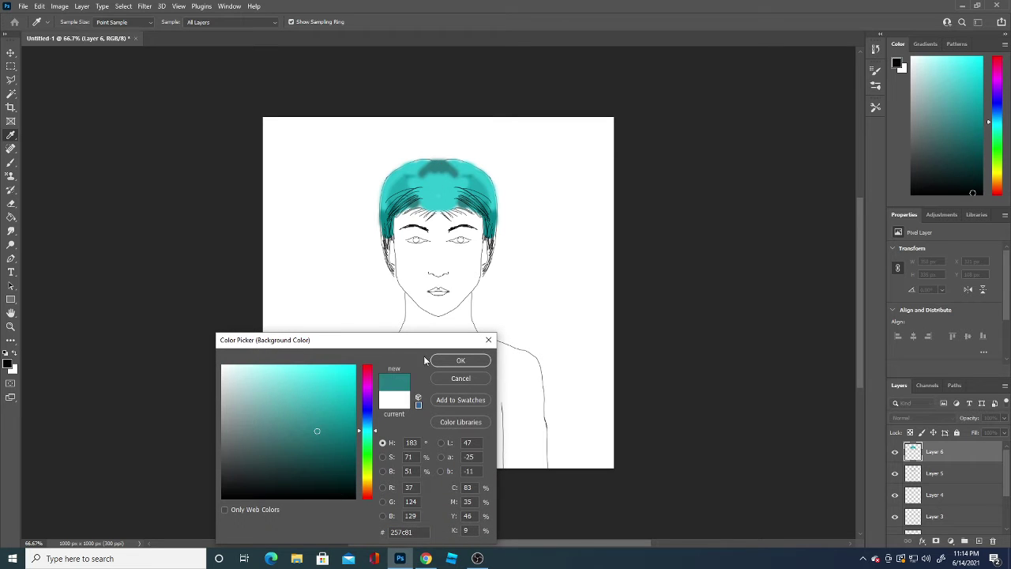
left_click(461, 360)
mouse_move(424, 181)
left_mouse_down()
mouse_move(382, 207)
mouse_move(388, 195)
left_mouse_up()
left_click(7, 365)
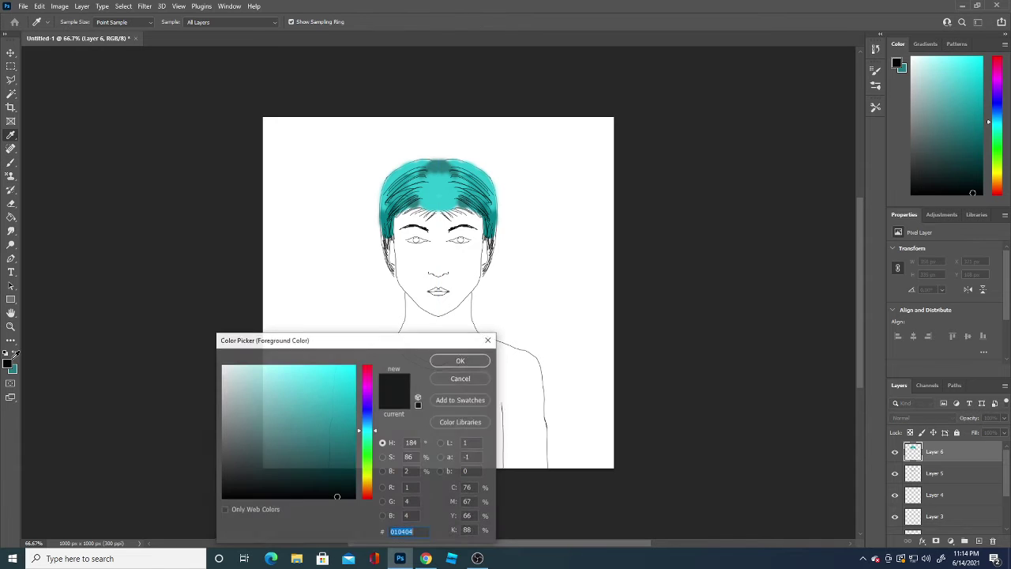
left_click(441, 179)
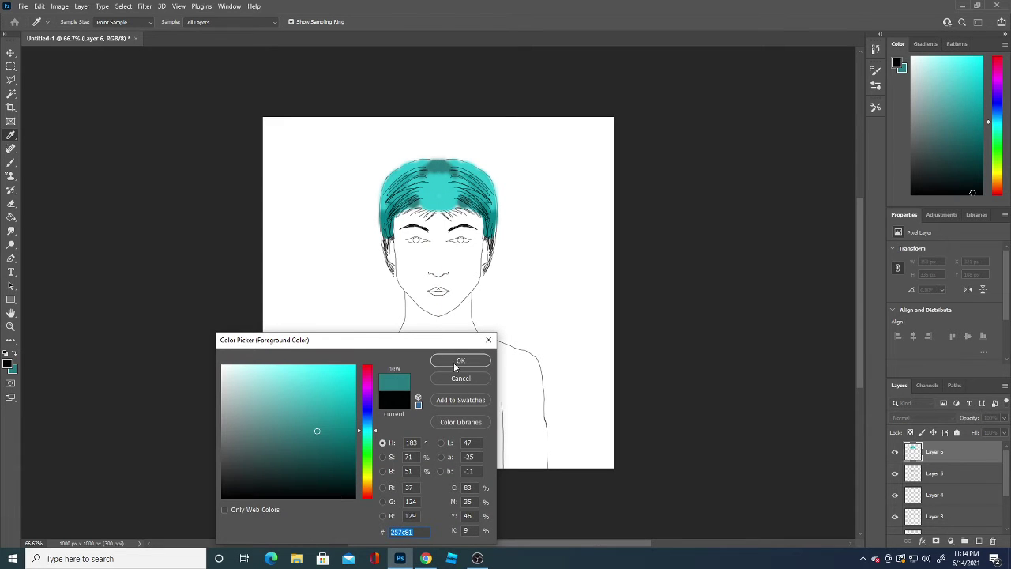
left_click(460, 360)
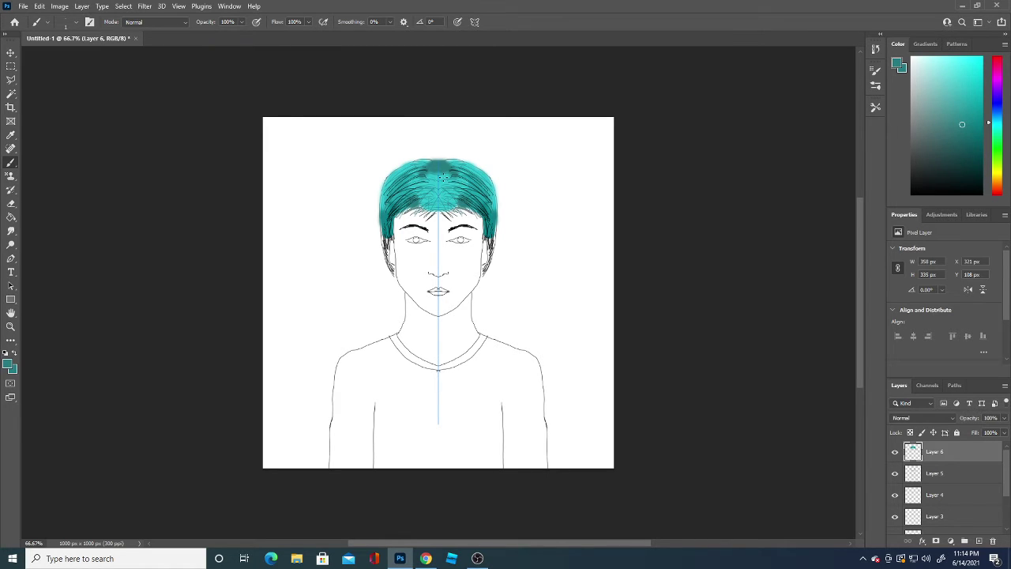
- Choose a new teal shade, then switch the foreground colour to near black
left_click(9, 364)
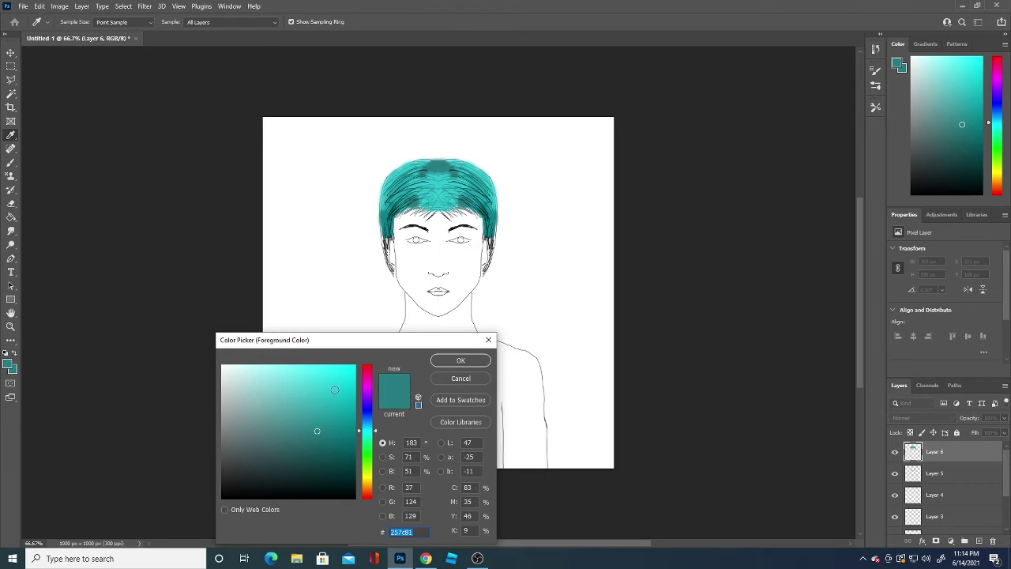
left_click(335, 417)
left_click(449, 360)
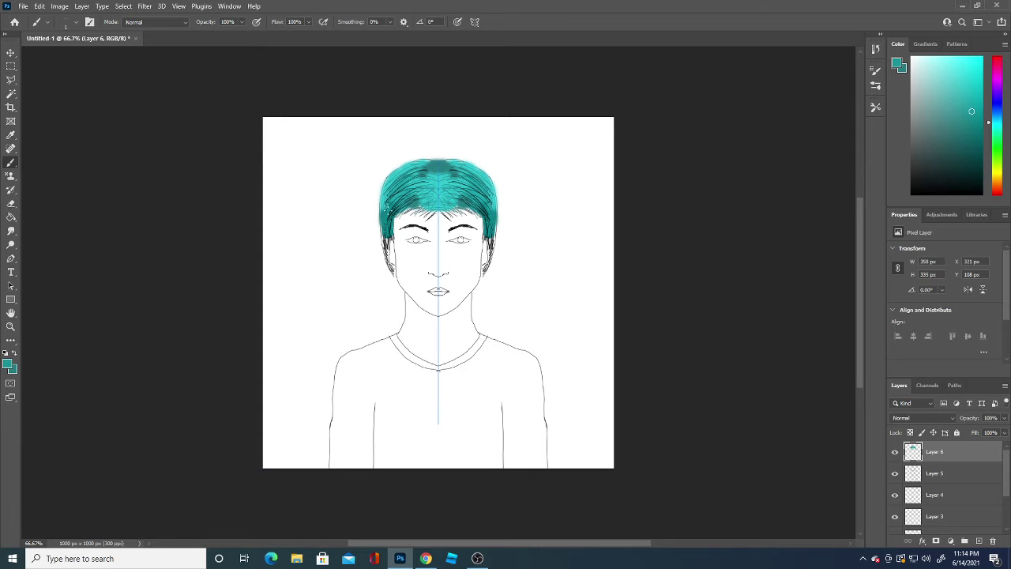
left_click(9, 363)
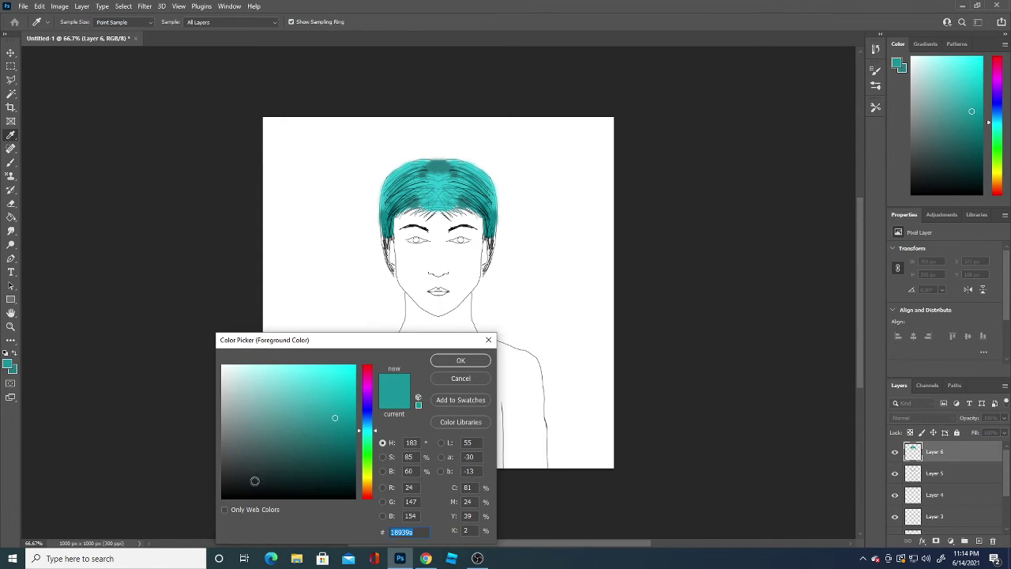
left_click_drag(256, 481, 203, 515)
left_click(462, 360)
- On a new layer, paint fine black mirrored strands across the left, parting and right hair
left_click(979, 540)
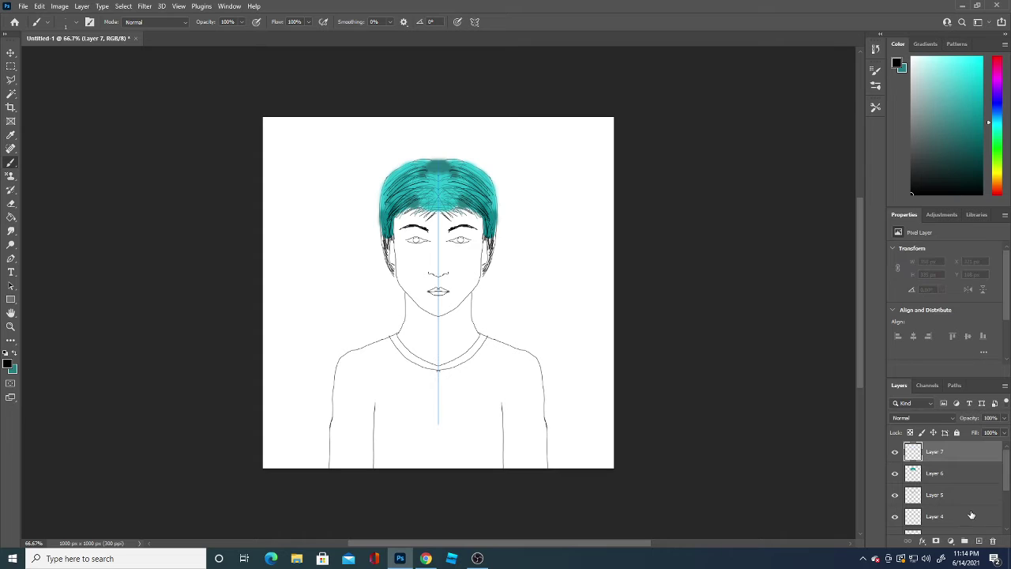
mouse_move(411, 189)
left_mouse_down()
mouse_move(392, 209)
mouse_move(384, 195)
mouse_move(384, 213)
left_mouse_up()
mouse_move(452, 184)
left_mouse_down()
mouse_move(444, 215)
mouse_move(444, 160)
mouse_move(447, 215)
mouse_move(478, 182)
mouse_move(461, 163)
mouse_move(492, 189)
mouse_move(499, 222)
mouse_move(484, 240)
mouse_move(485, 274)
left_mouse_up()
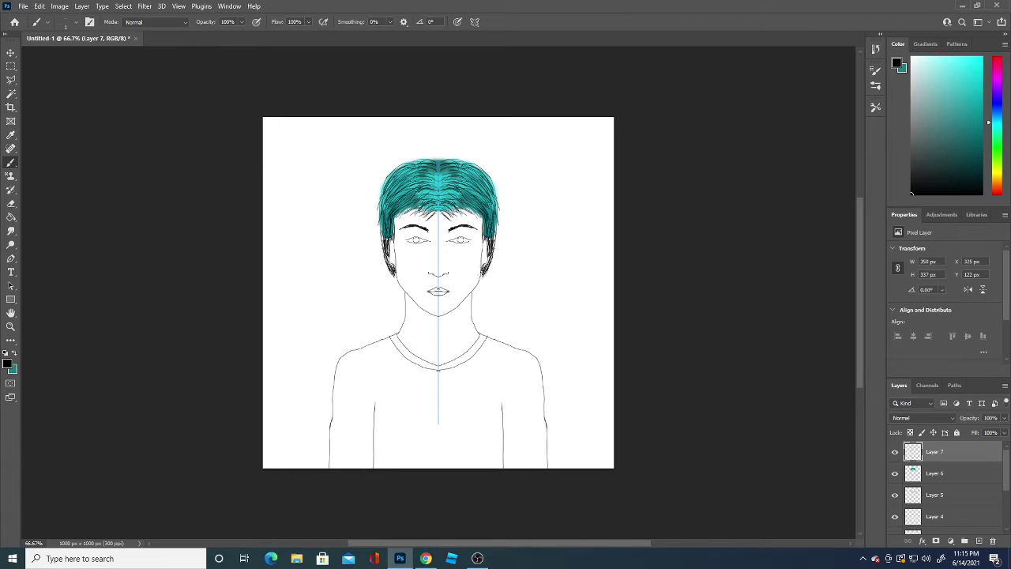
mouse_move(472, 193)
left_mouse_down()
mouse_move(484, 182)
mouse_move(458, 191)
mouse_move(442, 220)
mouse_move(452, 158)
mouse_move(484, 193)
mouse_move(474, 189)
mouse_move(476, 218)
mouse_move(460, 218)
mouse_move(475, 211)
left_mouse_up()
mouse_move(470, 201)
left_mouse_down()
mouse_move(487, 233)
mouse_move(500, 234)
left_mouse_up()
left_click_drag(496, 204, 498, 231)
left_click_drag(448, 177, 449, 201)
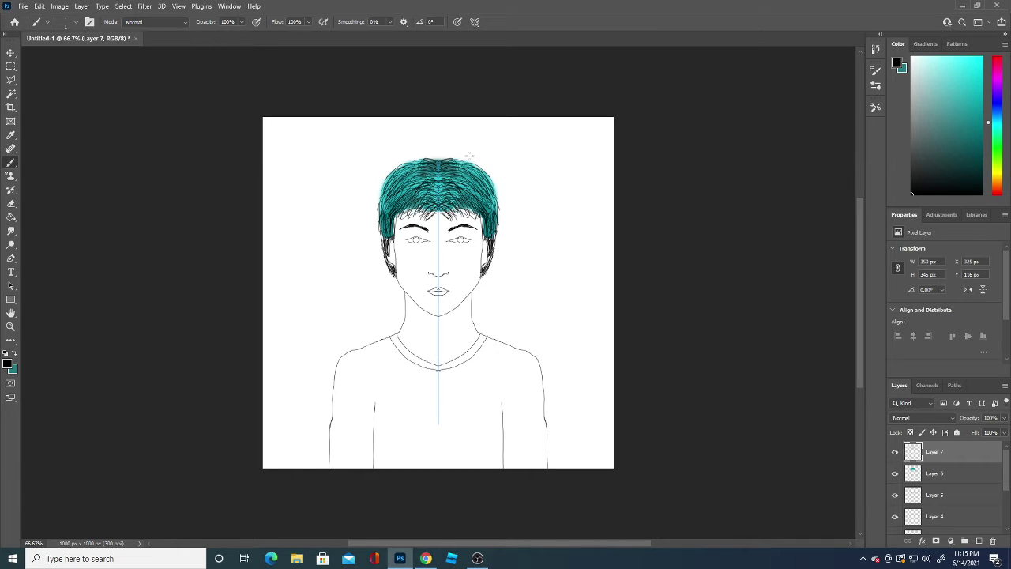
- Add black strands along the top of the hair and darken both hair edges
left_click_drag(463, 162, 411, 164)
left_click_drag(482, 192, 488, 213)
left_click_drag(393, 179, 384, 204)
left_click_drag(490, 176, 495, 206)
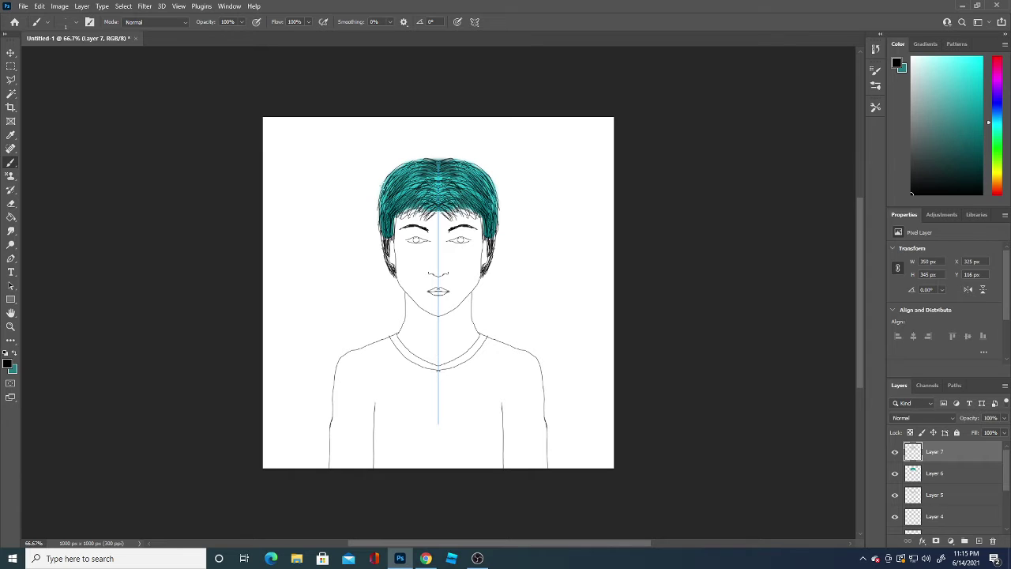
left_click_drag(383, 182, 388, 215)
- Set the painting colour to a bright light blue in the Color Picker
left_click(9, 366)
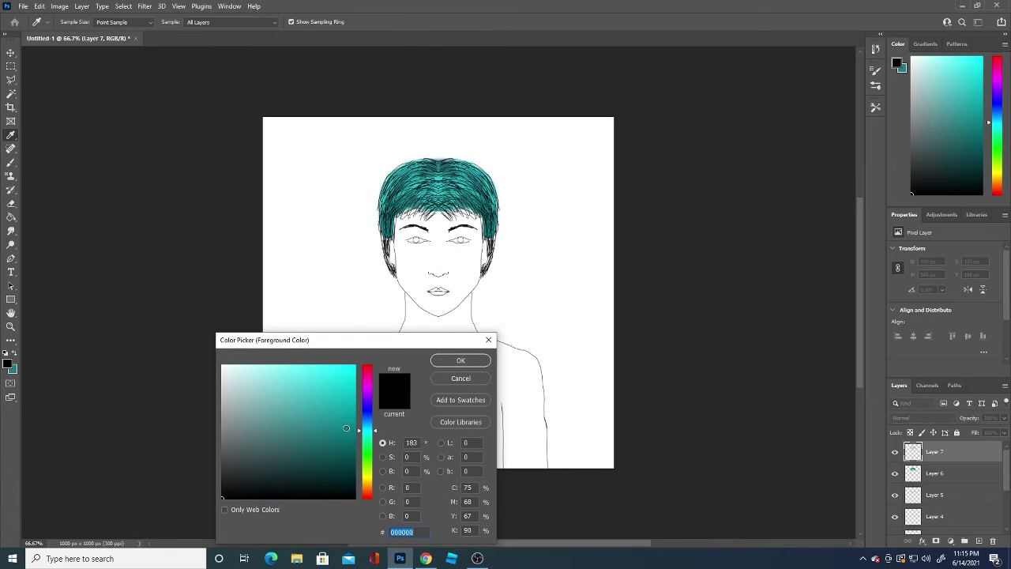
left_click(346, 428)
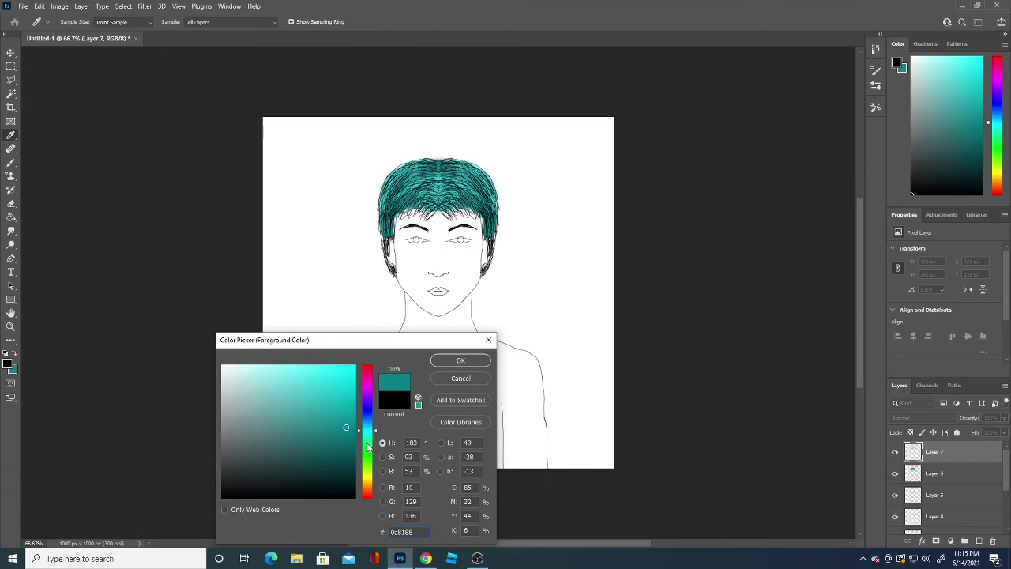
left_click(368, 445)
left_click(367, 442)
left_click(369, 411)
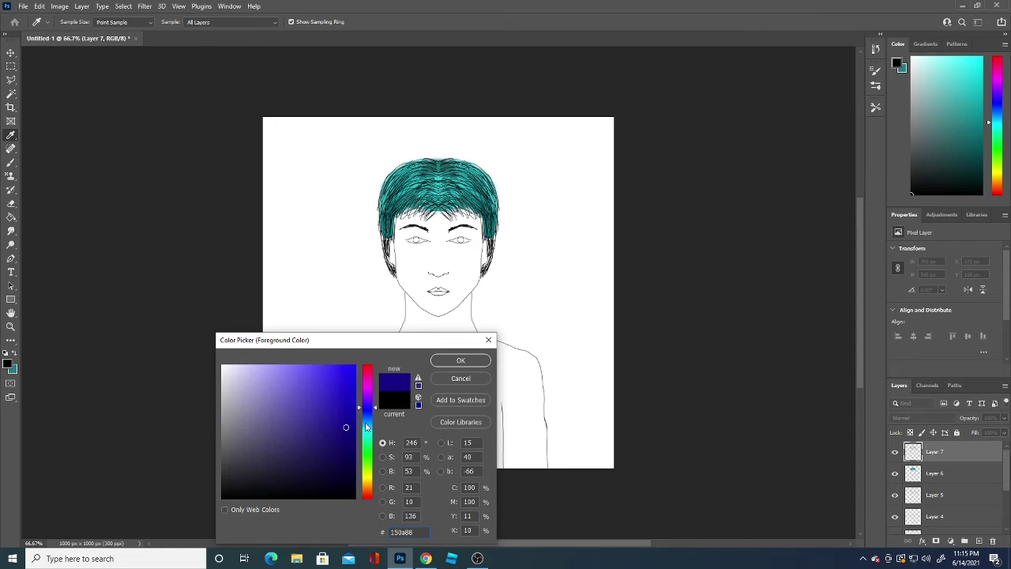
left_click(369, 425)
left_click(350, 373)
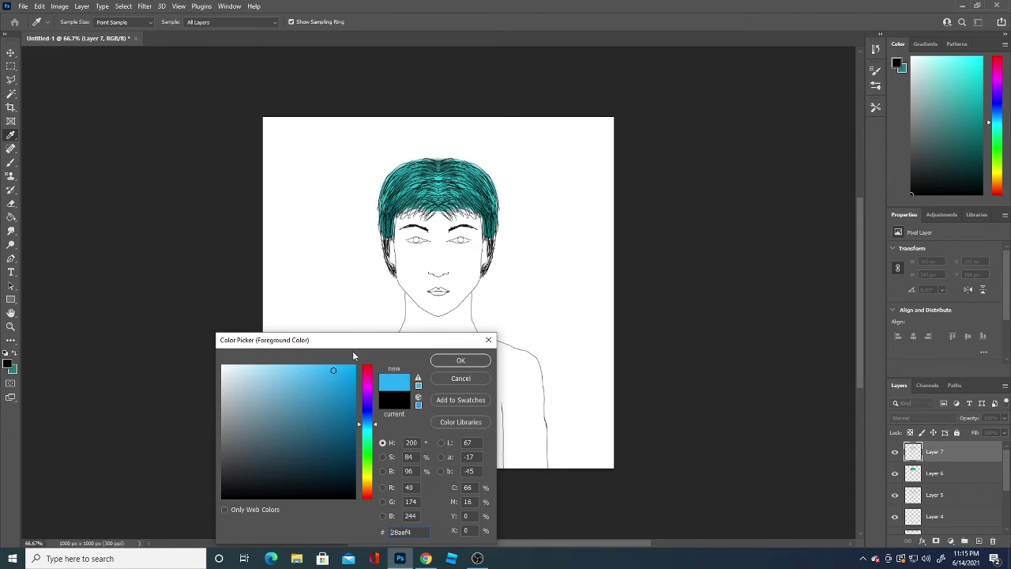
left_click(461, 361)
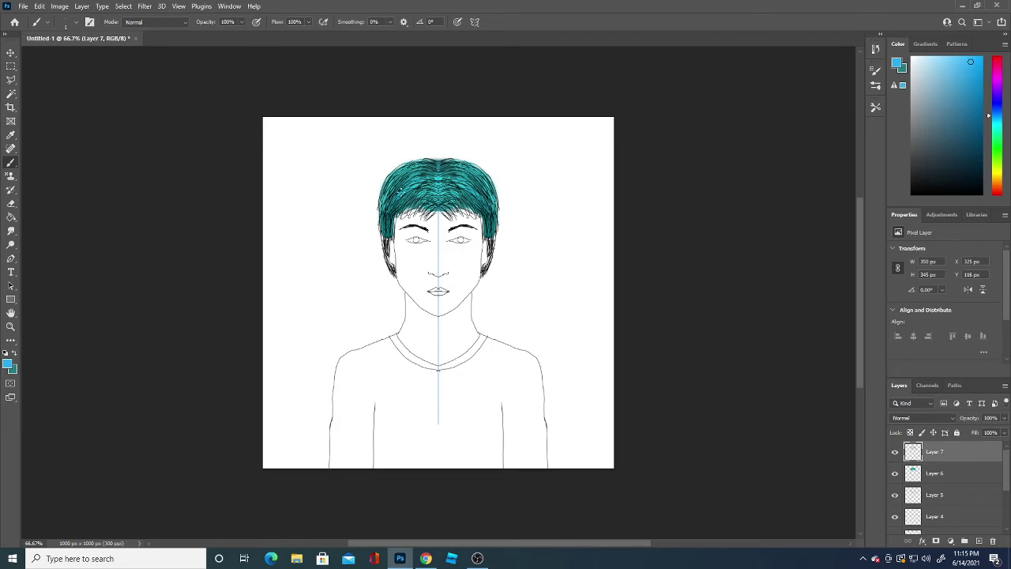
- Enlarge the brush to 3 px and paint light-blue highlight strands across both hair sides
left_click(77, 23)
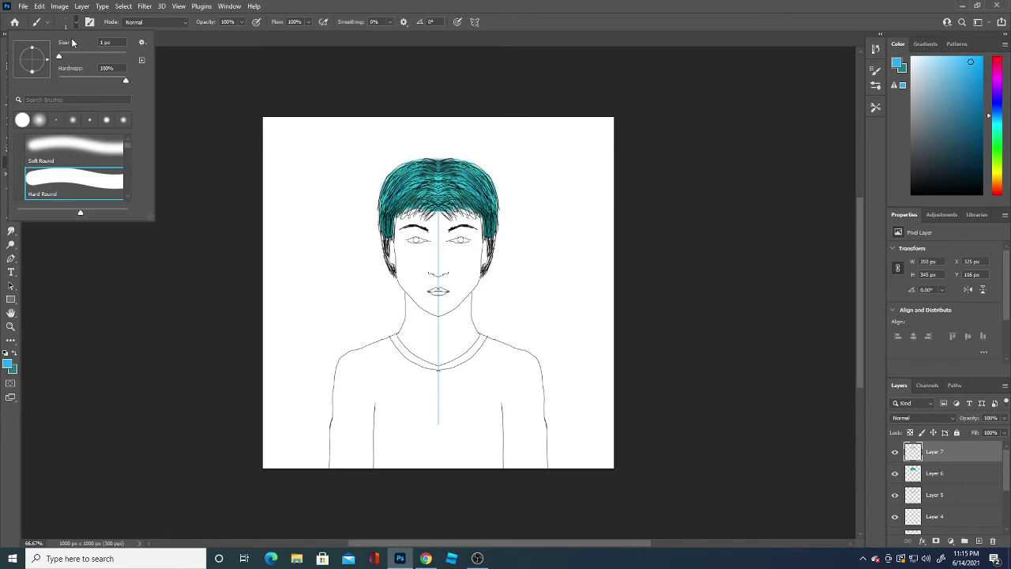
left_click_drag(59, 55, 61, 56)
key("Return")
left_click_drag(411, 179, 395, 201)
mouse_move(474, 177)
left_mouse_down()
mouse_move(482, 193)
mouse_move(446, 210)
left_mouse_up()
left_click_drag(433, 203, 414, 210)
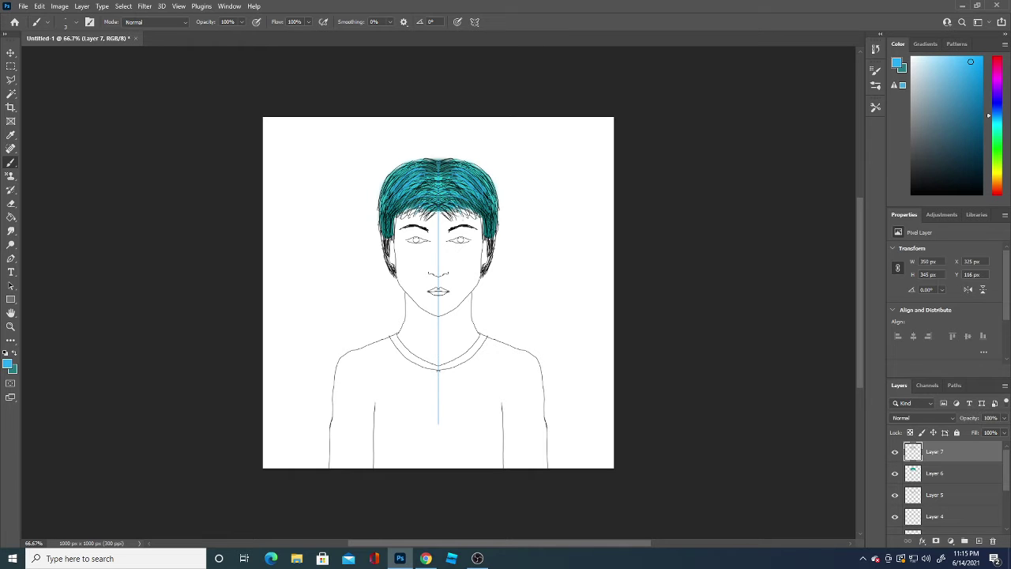
left_click_drag(483, 204, 486, 226)
left_click_drag(402, 206, 391, 224)
left_click_drag(488, 221, 492, 237)
left_click_drag(388, 213, 384, 232)
- Sample teal 2ec6cf from the hair and paint teal highlights on the upper hair sides
left_click(10, 364)
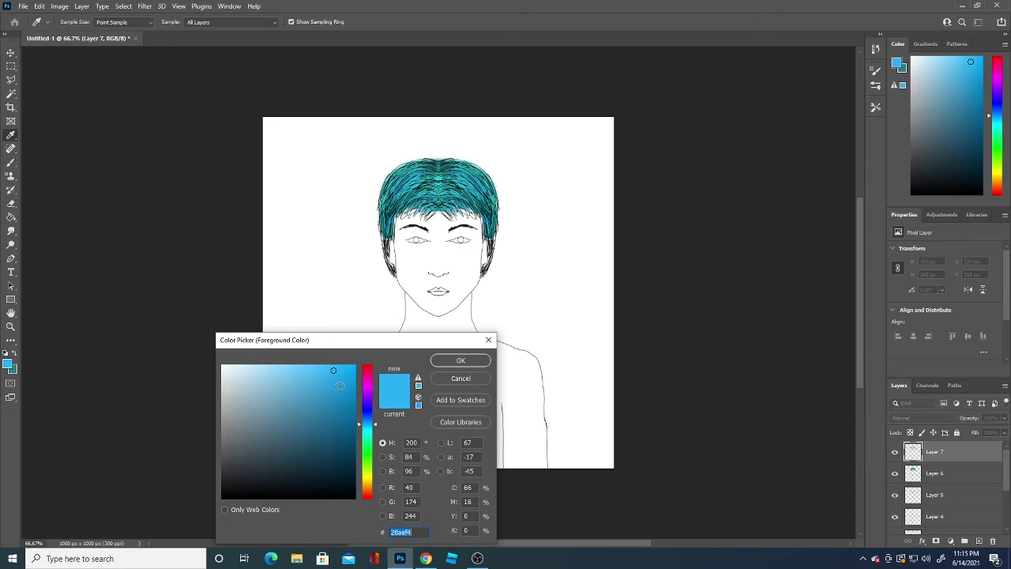
left_click(445, 172)
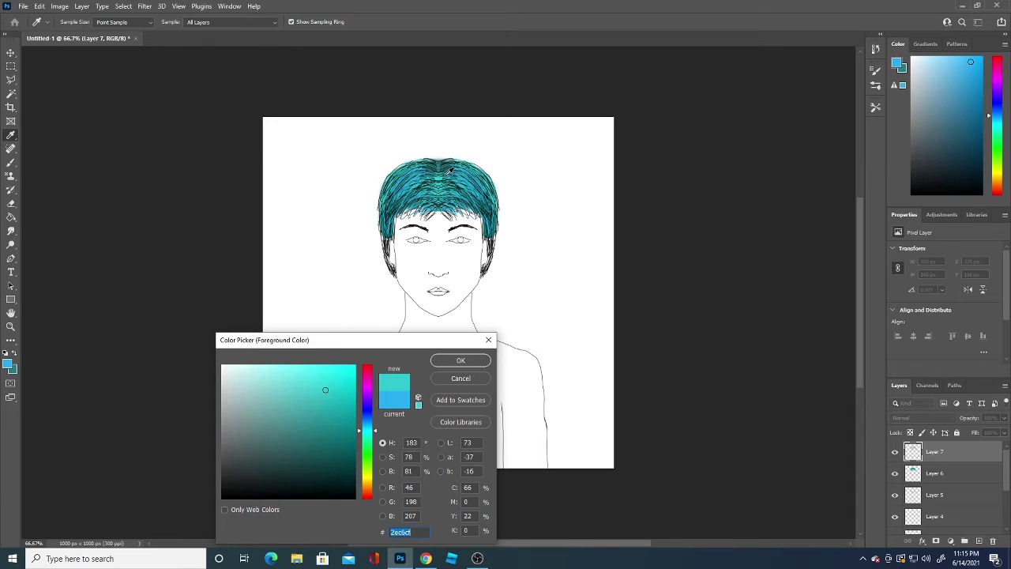
left_click(445, 361)
left_click_drag(400, 196, 390, 212)
left_click_drag(471, 191, 485, 212)
left_click_drag(395, 176, 385, 195)
left_click_drag(483, 177, 495, 197)
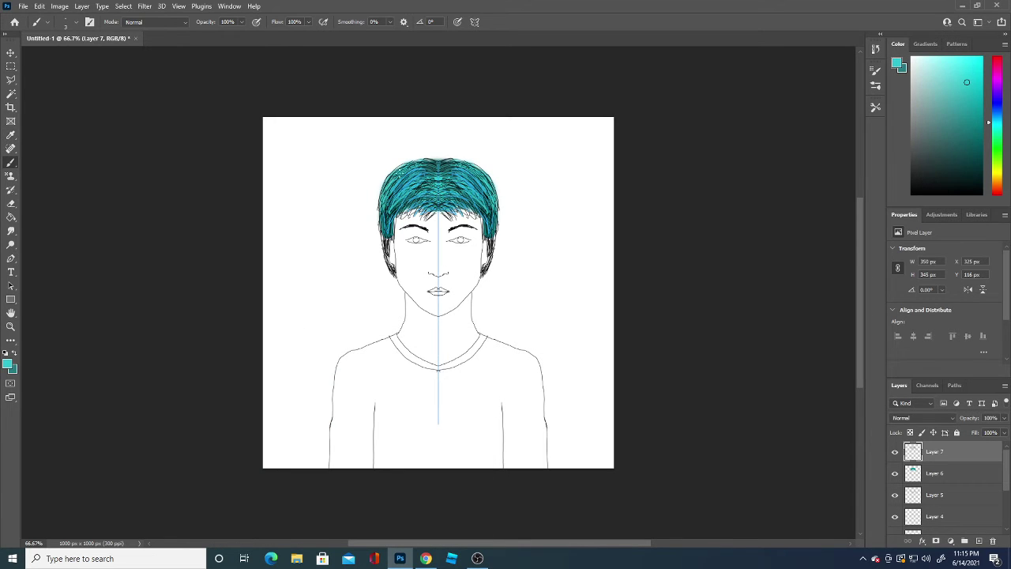
- Paint mirrored teal strokes down both sideburns, plus lighter strands inside and across the hair top
left_click_drag(386, 208, 389, 232)
left_click_drag(488, 209, 489, 235)
left_click_drag(392, 217, 386, 245)
left_click_drag(484, 218, 491, 237)
left_click_drag(385, 235, 386, 252)
left_click_drag(493, 232, 493, 250)
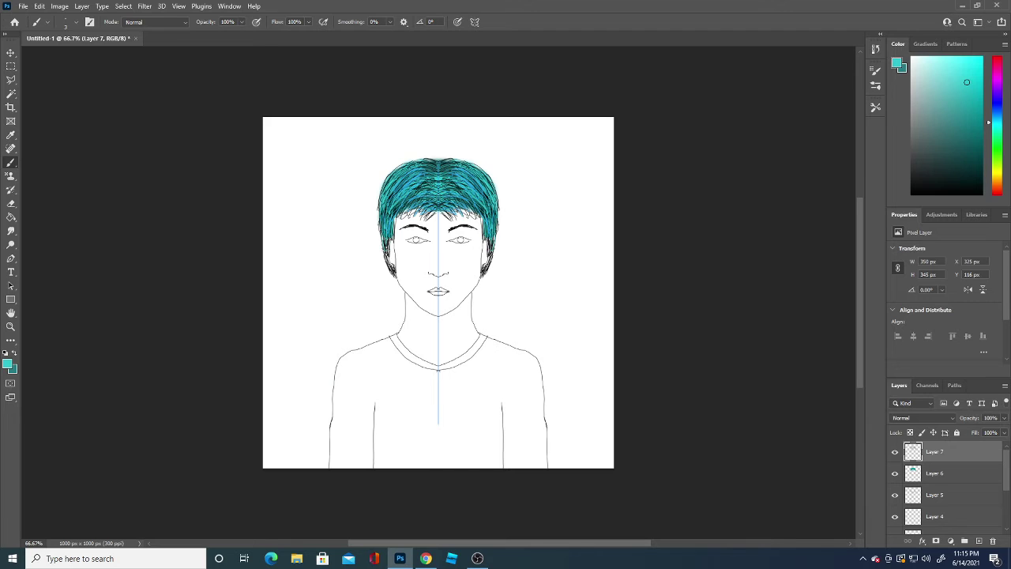
left_click_drag(384, 242, 386, 263)
mouse_move(492, 242)
left_mouse_down()
mouse_move(493, 264)
mouse_move(493, 255)
left_mouse_up()
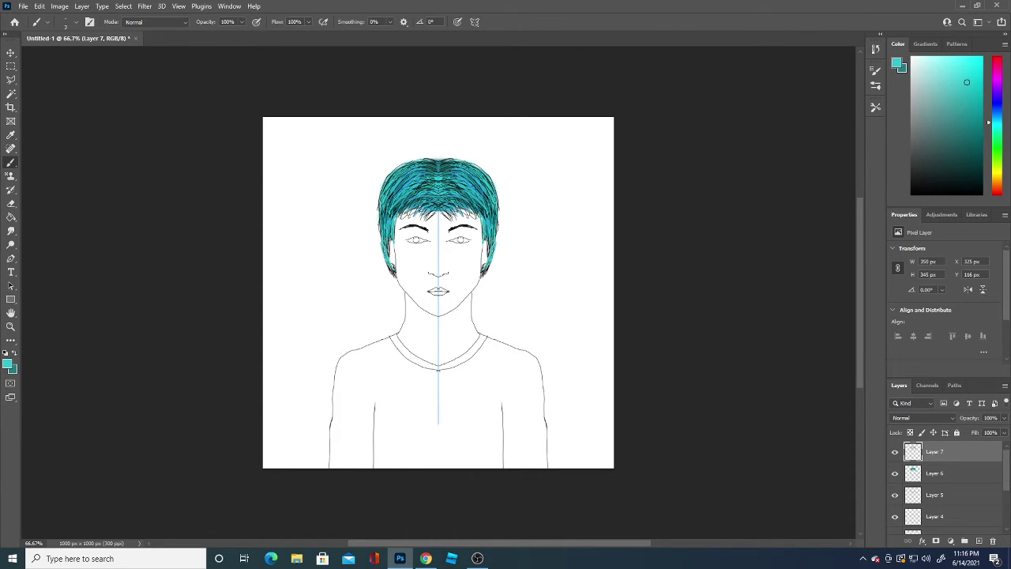
left_click_drag(450, 182, 465, 209)
left_click_drag(427, 176, 463, 164)
- Adjust the teal painting colour and add light strokes on top of the hair
left_click(7, 364)
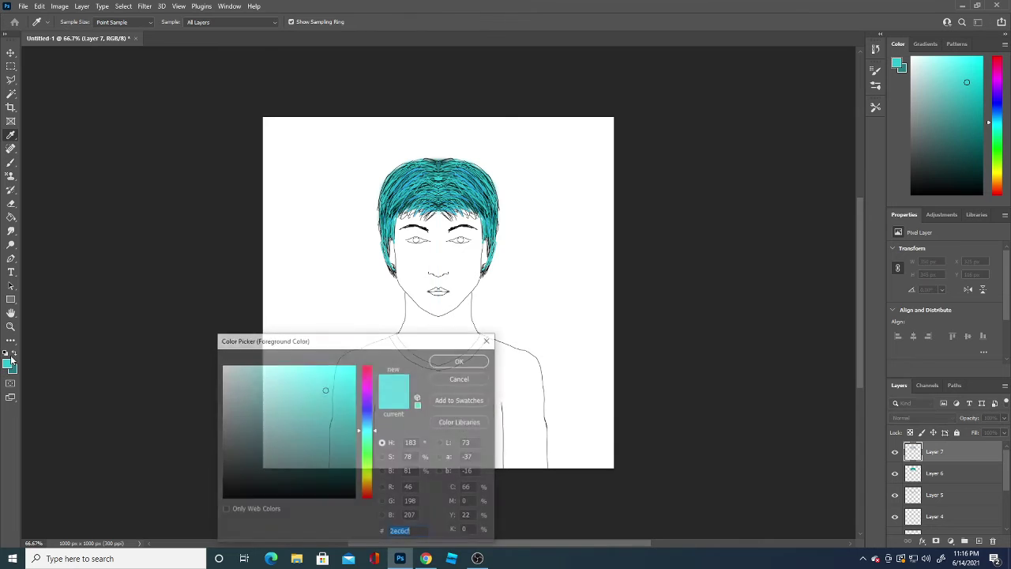
left_click(342, 412)
left_click(451, 364)
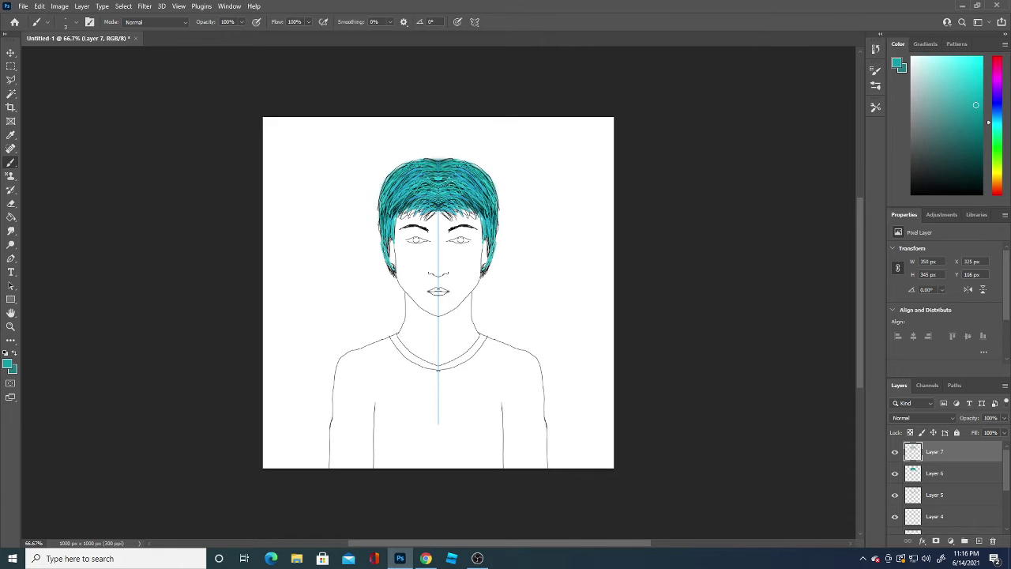
mouse_move(447, 181)
left_mouse_down()
mouse_move(466, 183)
mouse_move(479, 212)
left_mouse_up()
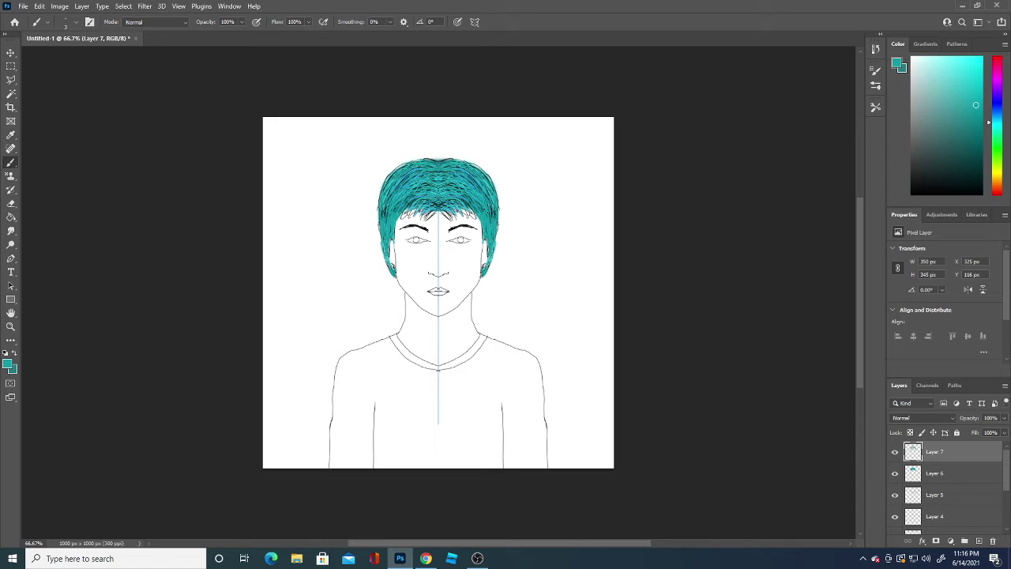
- Switch to a darker teal and brush it along both hair edges and inner strands
left_click(8, 364)
left_click(344, 439)
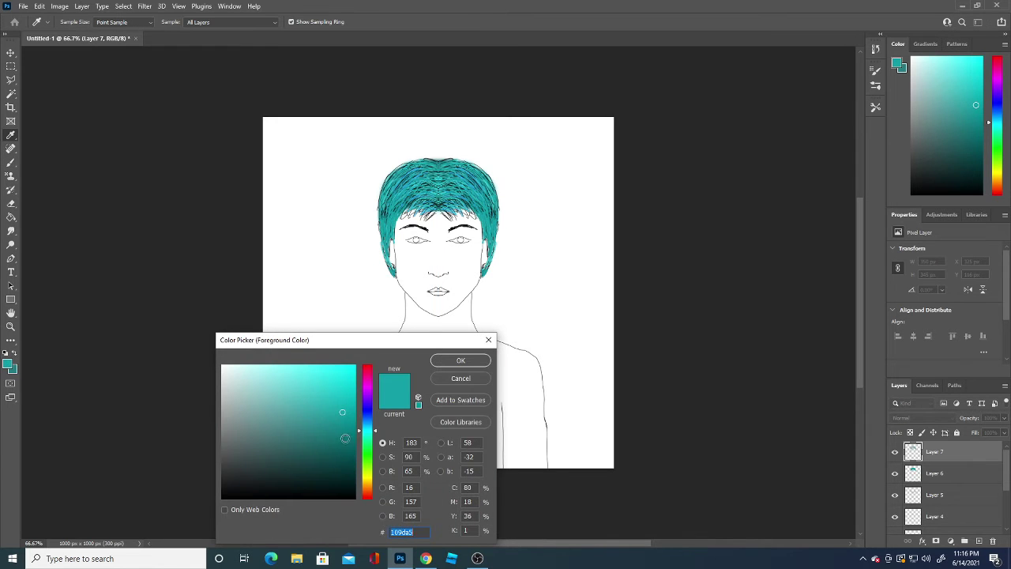
left_click(452, 365)
key("b")
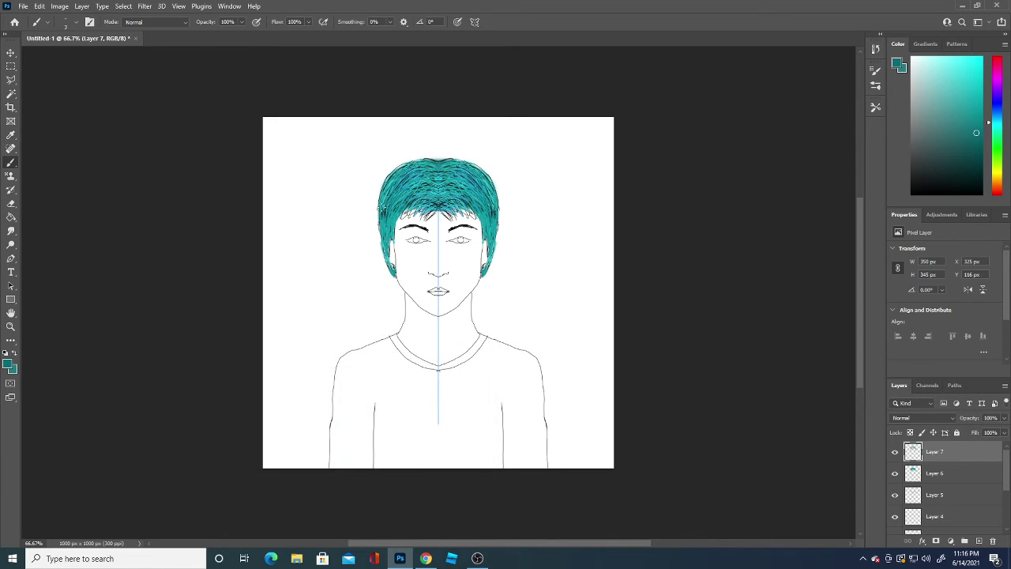
left_click_drag(382, 220, 391, 229)
left_click_drag(483, 222, 485, 270)
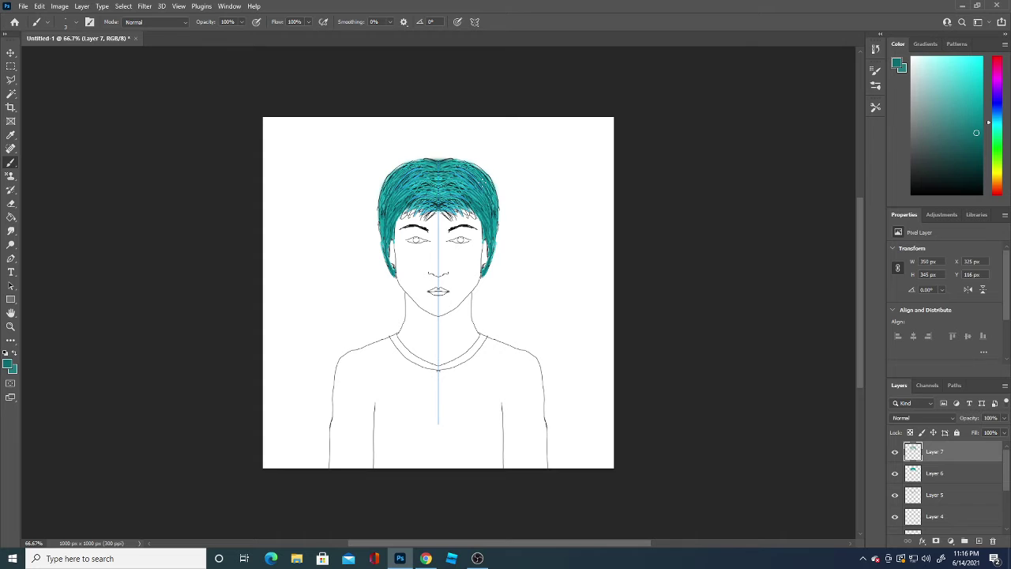
left_click_drag(452, 193, 468, 220)
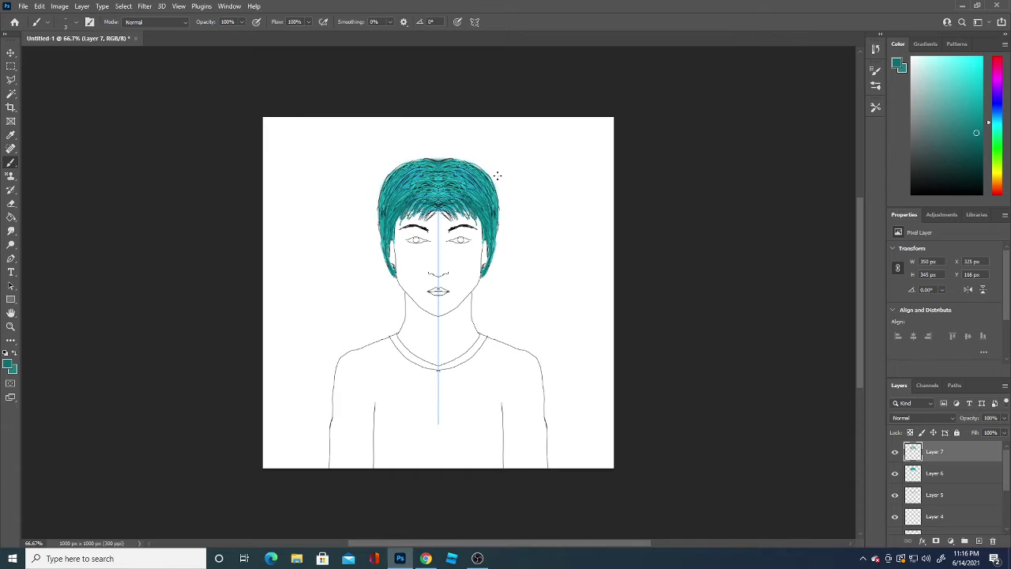
- Add a new layer above Layer 4 and set a pale near-white green painting colour
left_click(959, 518)
scroll(1005, 491, "down", 1)
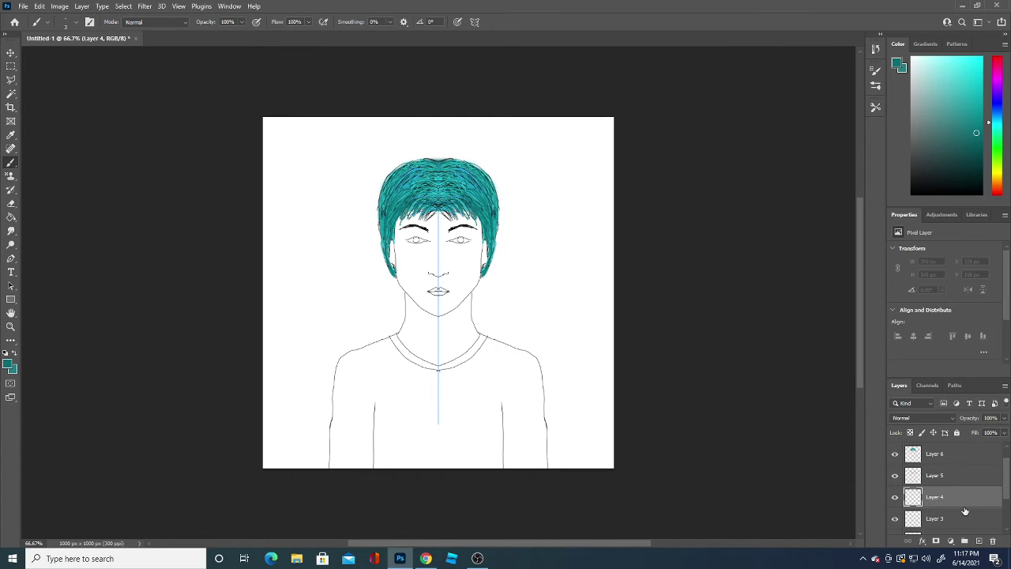
left_click(980, 542)
left_click(9, 364)
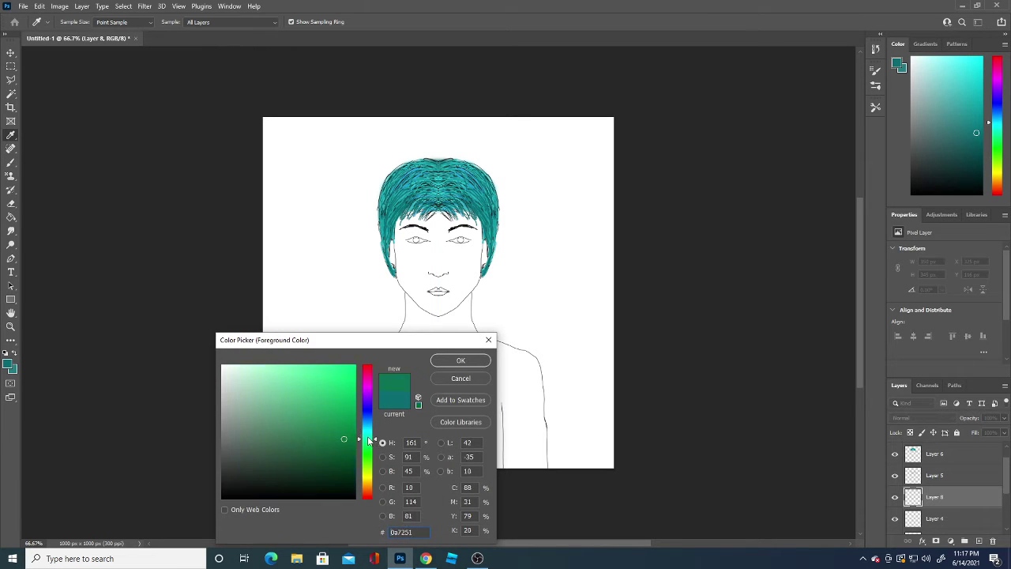
left_click_drag(371, 433, 370, 465)
left_click(240, 370)
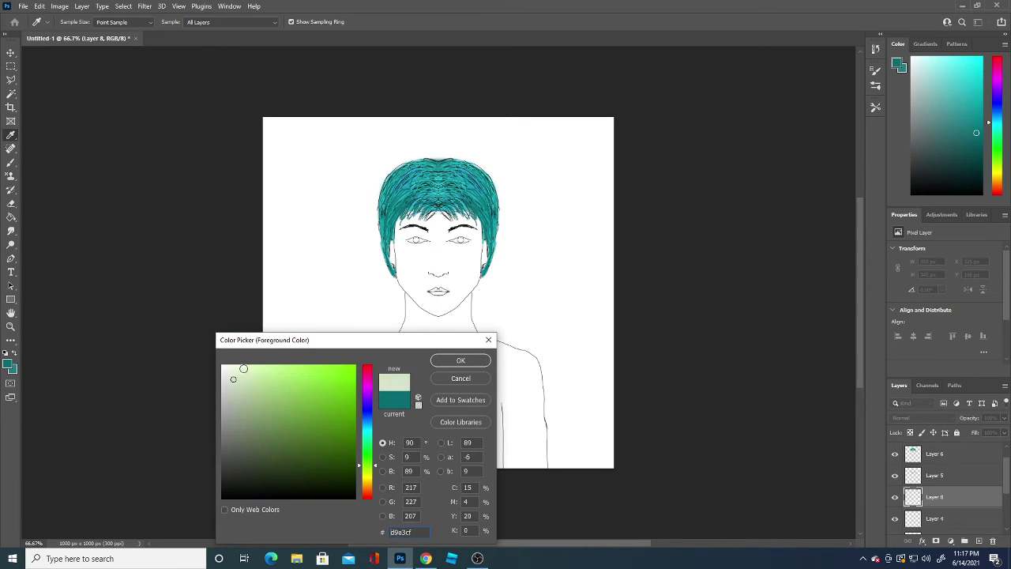
left_click(461, 360)
- Fill the new layer with pale green, then paint white around the face, hair and neck
left_click(11, 216)
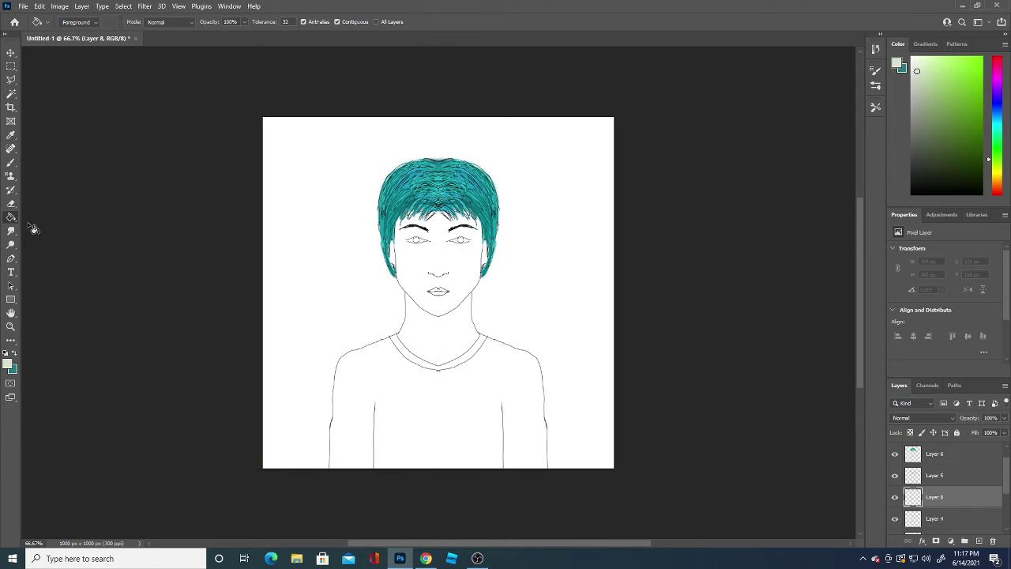
left_click(340, 341)
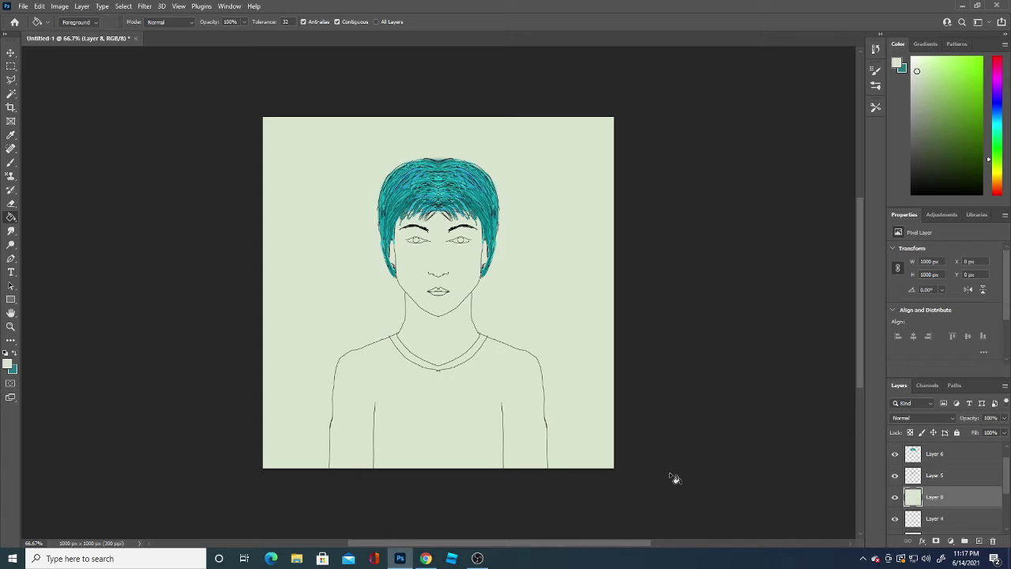
mouse_move(284, 130)
left_mouse_down()
mouse_move(300, 232)
mouse_move(338, 181)
mouse_move(366, 186)
mouse_move(436, 136)
mouse_move(426, 147)
left_mouse_up()
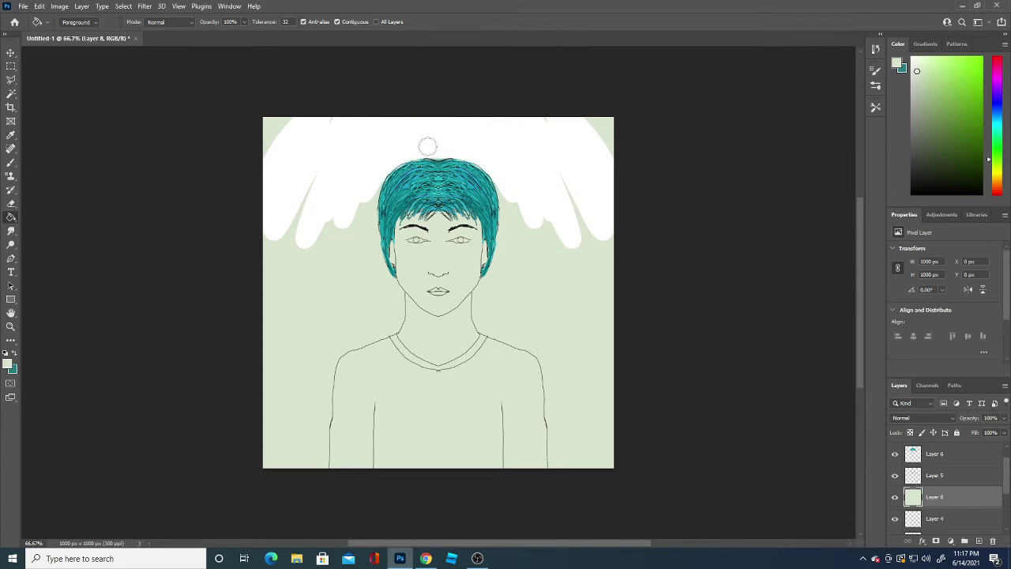
mouse_move(528, 192)
left_mouse_down()
mouse_move(507, 179)
mouse_move(527, 237)
mouse_move(548, 198)
mouse_move(599, 250)
mouse_move(605, 140)
mouse_move(558, 125)
left_mouse_up()
mouse_move(304, 107)
left_mouse_down()
mouse_move(287, 388)
mouse_move(255, 420)
mouse_move(290, 395)
mouse_move(308, 343)
mouse_move(298, 415)
mouse_move(324, 461)
mouse_move(357, 395)
mouse_move(430, 415)
mouse_move(418, 406)
mouse_move(546, 363)
mouse_move(515, 458)
mouse_move(559, 449)
mouse_move(558, 488)
mouse_move(466, 445)
mouse_move(490, 424)
mouse_move(447, 409)
mouse_move(473, 383)
mouse_move(471, 397)
mouse_move(416, 384)
mouse_move(528, 332)
mouse_move(569, 273)
mouse_move(537, 329)
mouse_move(559, 309)
mouse_move(546, 248)
mouse_move(506, 214)
mouse_move(499, 248)
mouse_move(537, 248)
mouse_move(506, 294)
mouse_move(501, 267)
mouse_move(481, 293)
mouse_move(482, 317)
mouse_move(504, 315)
mouse_move(514, 329)
left_mouse_up()
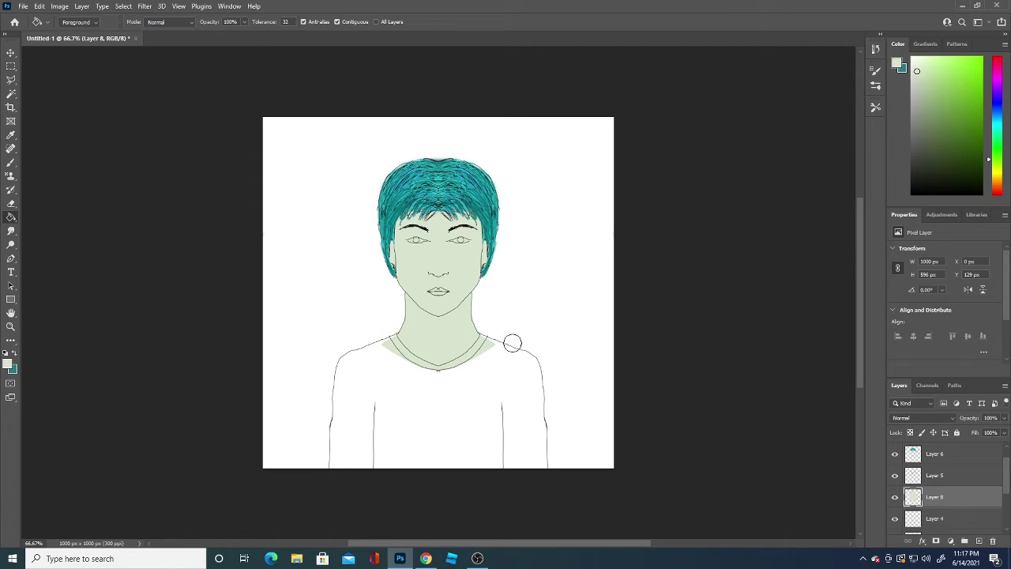
mouse_move(482, 366)
left_mouse_down()
mouse_move(492, 340)
mouse_move(478, 339)
left_mouse_up()
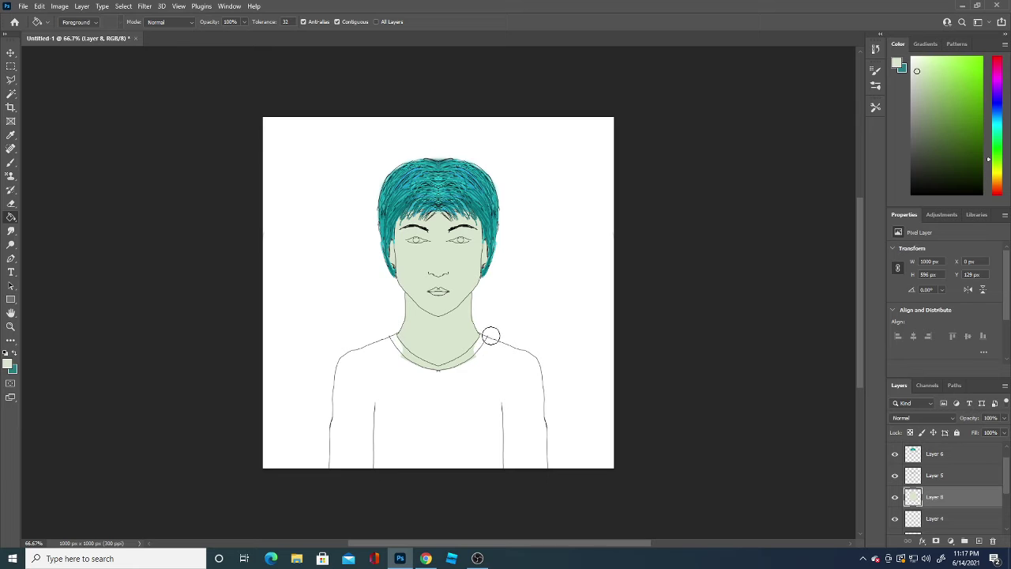
mouse_move(469, 377)
left_mouse_down()
mouse_move(479, 352)
mouse_move(440, 375)
left_mouse_up()
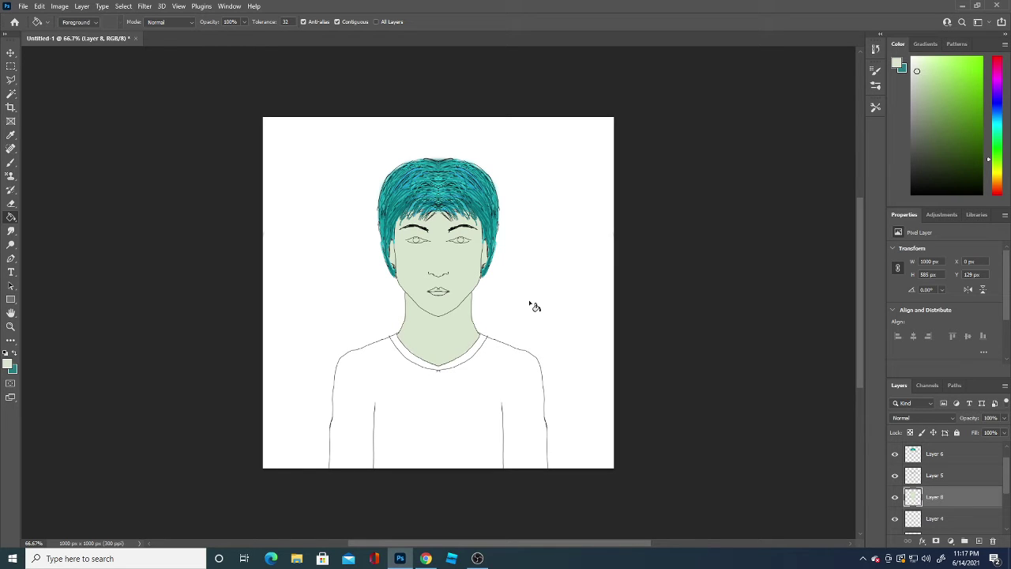
- On a new layer, fill the background with dark teal 044c53
left_click(979, 540)
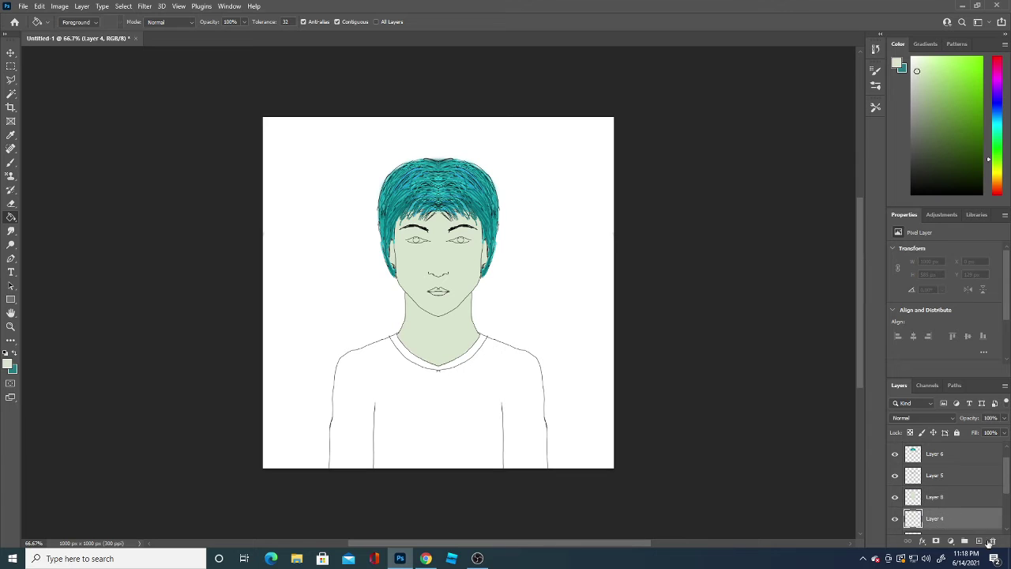
left_click(8, 364)
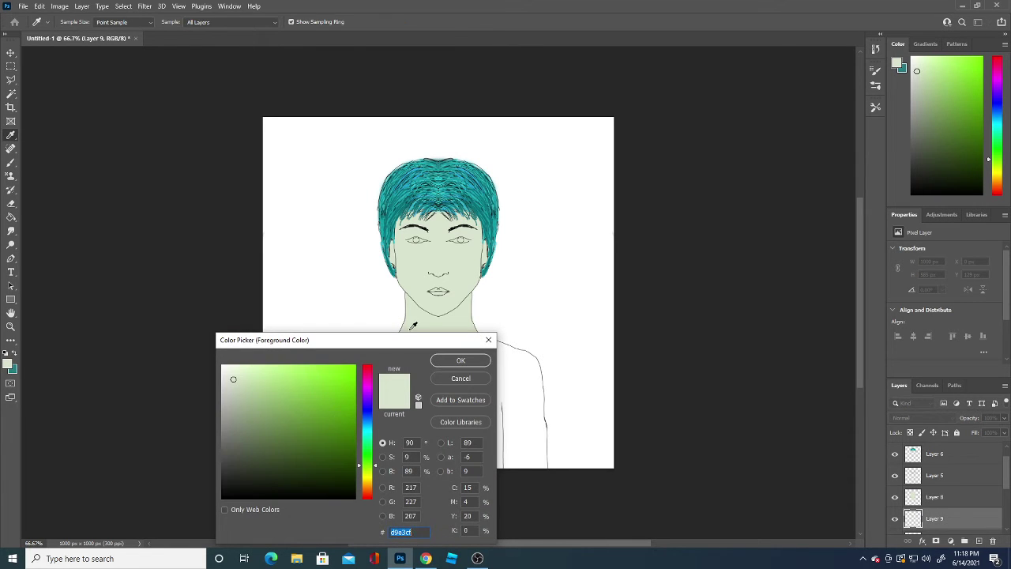
left_click(397, 190)
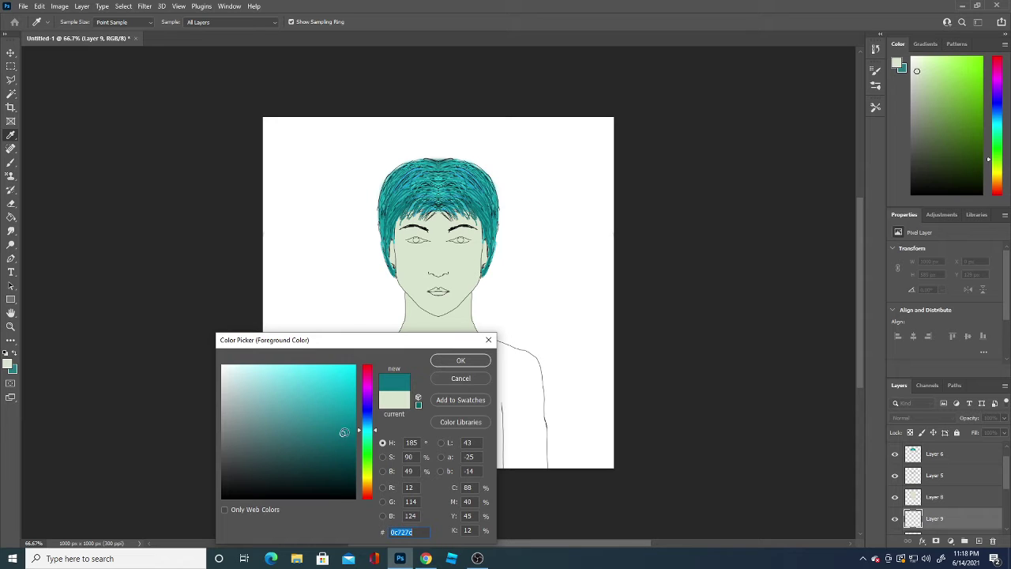
left_click(349, 455)
left_click(461, 362)
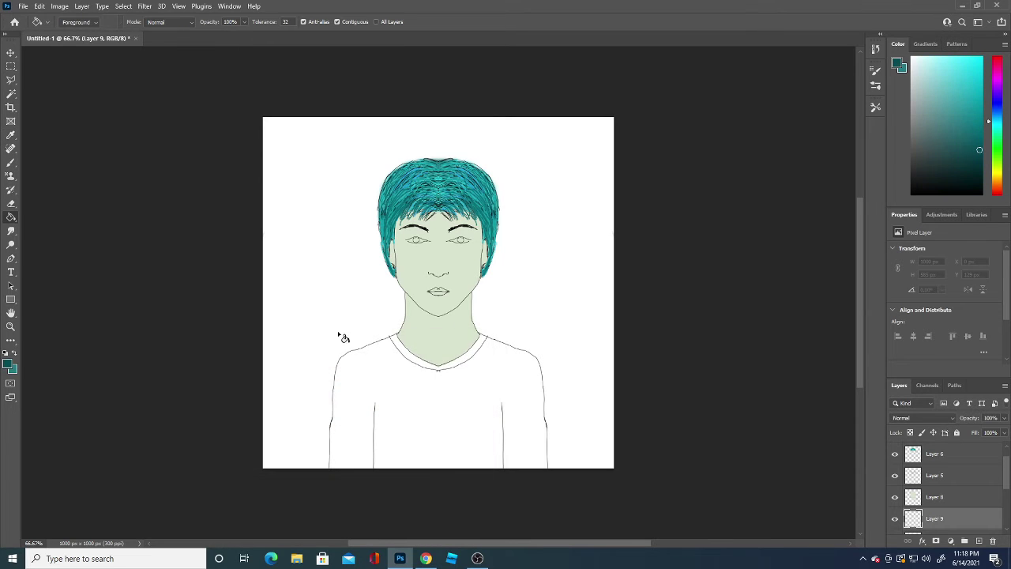
left_click(289, 384)
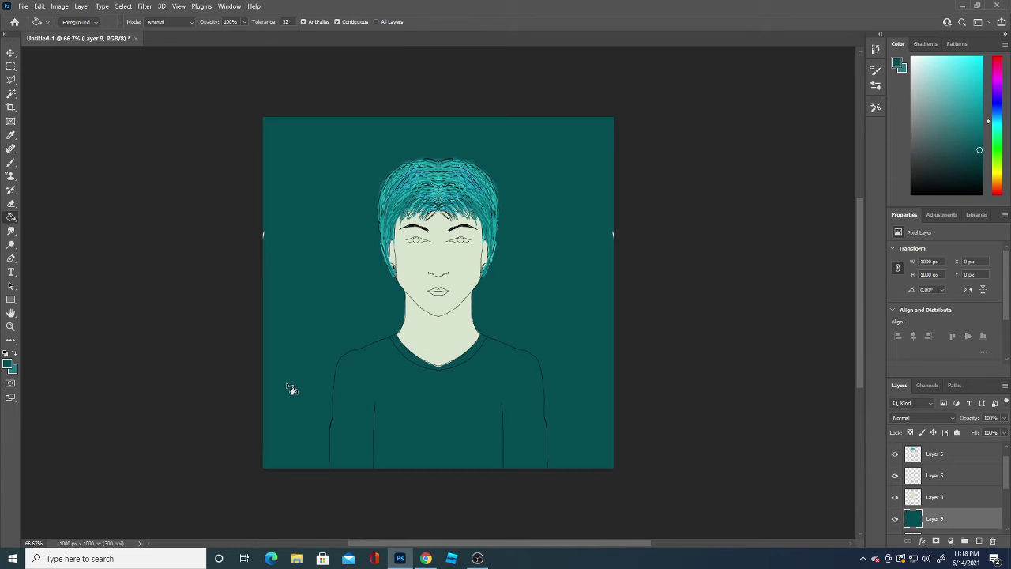
- Try filling a new layer above Layer 9 with greyish green 808c74, then undo it
left_click(7, 364)
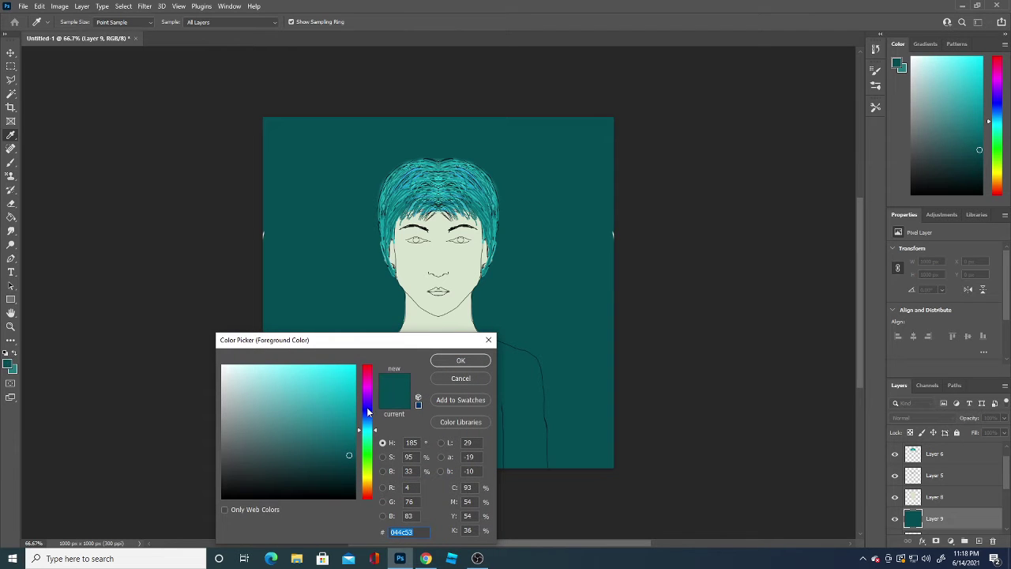
left_click(432, 323)
left_click(245, 425)
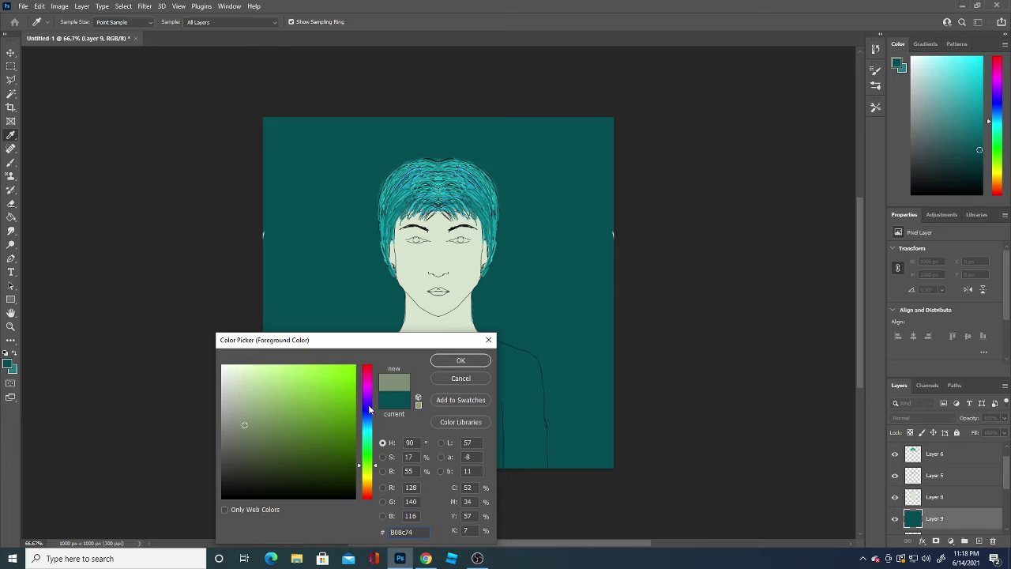
left_click(458, 361)
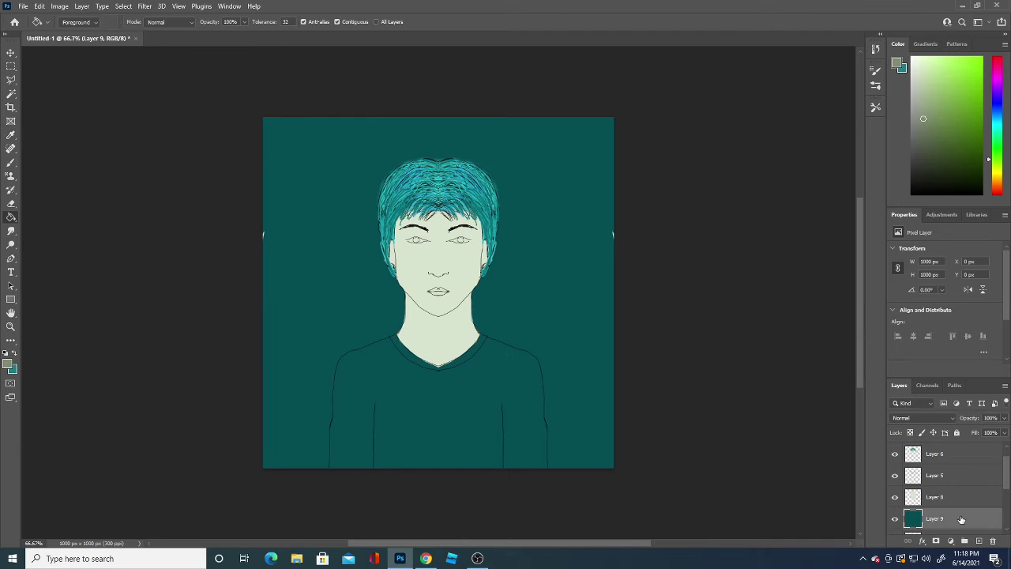
left_click(979, 542)
left_click(344, 408)
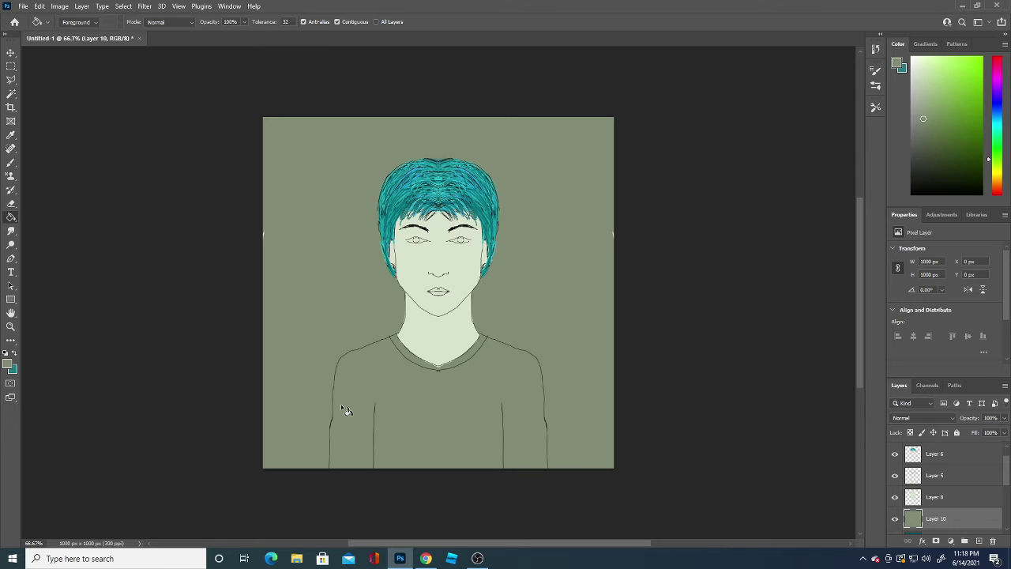
key("ctrl+z")
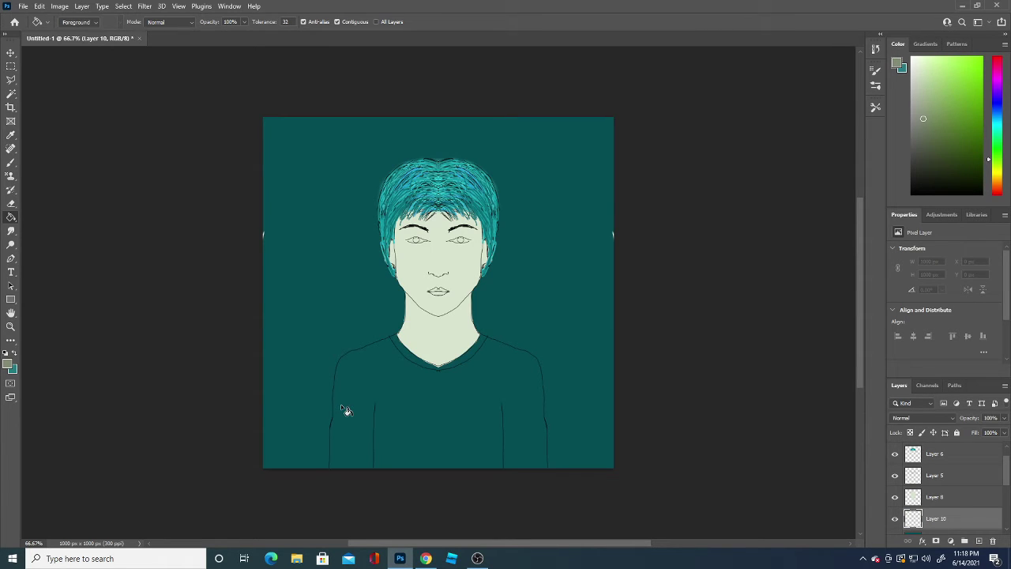
- Set a lighter cyan painting colour and switch to the Brush tool
left_click(9, 365)
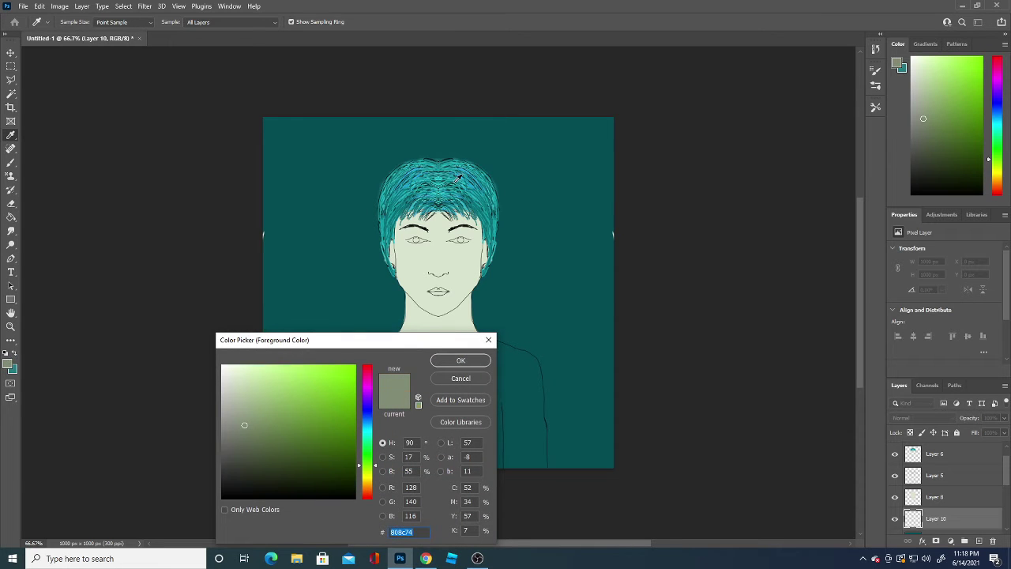
left_click(489, 191)
left_click(517, 277)
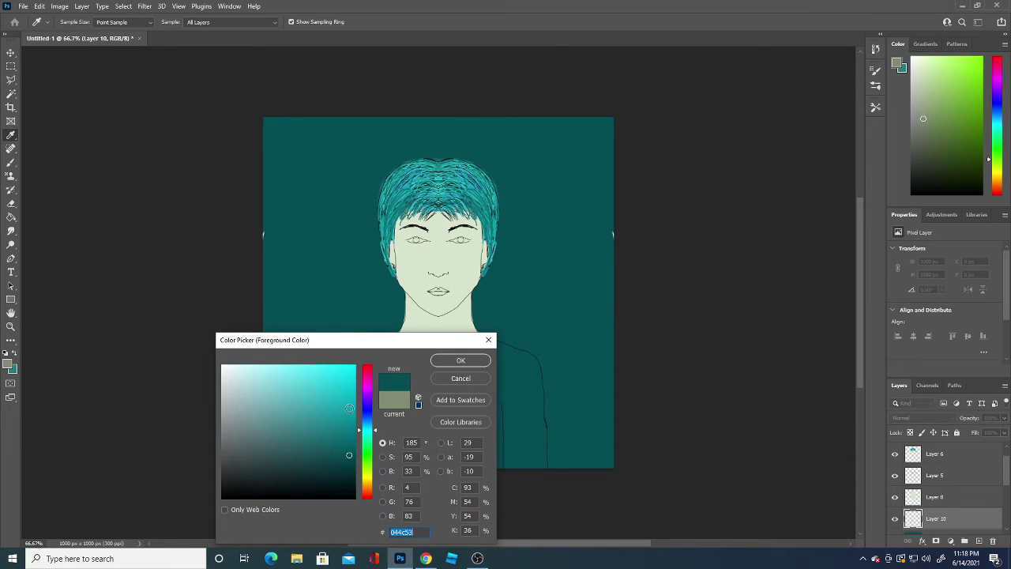
left_click(349, 409)
left_click(461, 360)
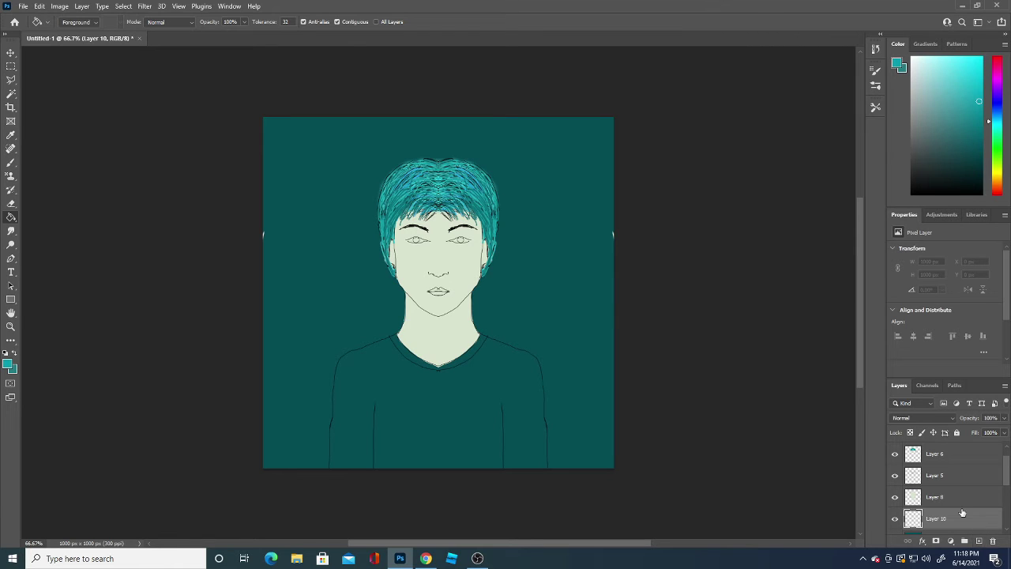
left_click(10, 163)
- Paint mirrored cyan strokes down both shirt sleeves
left_click_drag(358, 427, 356, 394)
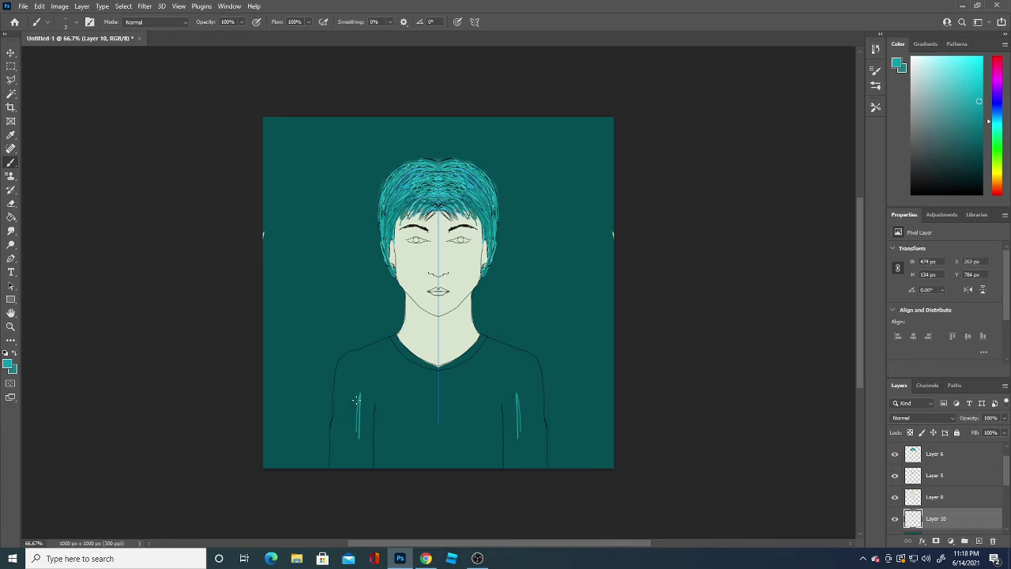
left_click(76, 23)
key("Return")
mouse_move(350, 414)
left_mouse_down()
mouse_move(349, 462)
mouse_move(340, 420)
mouse_move(338, 469)
mouse_move(355, 470)
left_mouse_up()
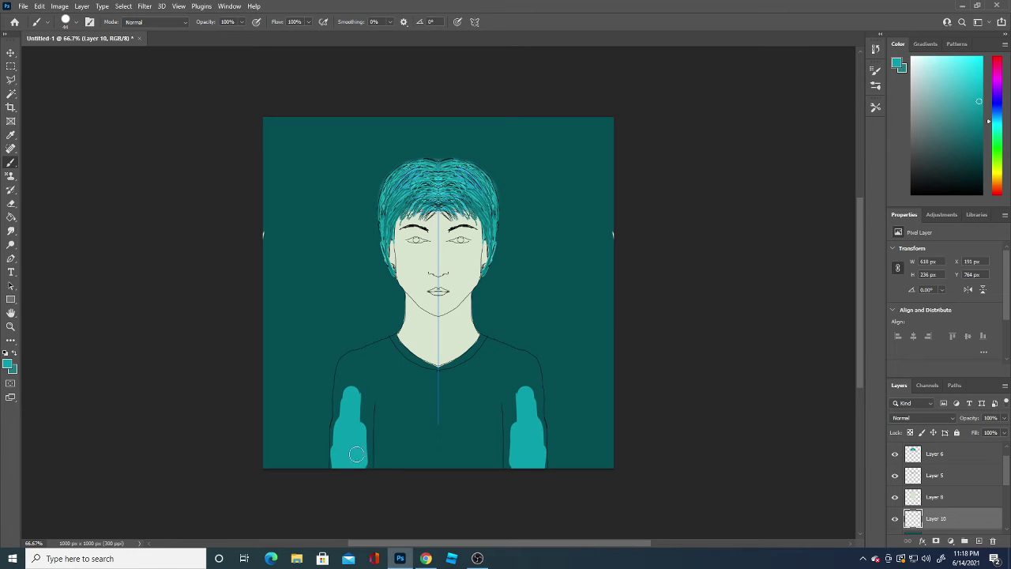
- Switch to medium teal 066b75 and paint over the entire shirt, leaving the collar band dark
left_click(9, 363)
left_click(352, 292)
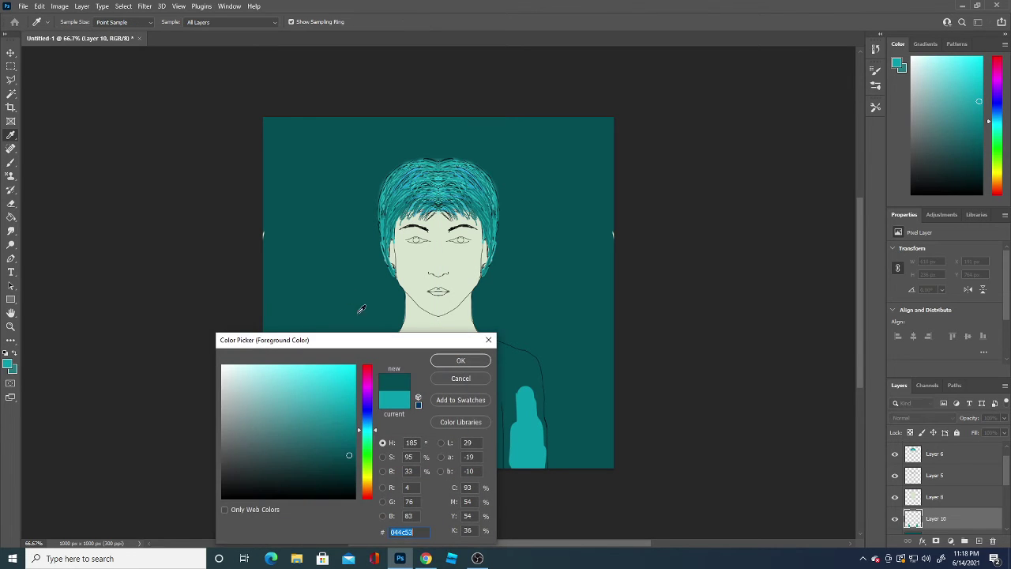
left_click(458, 363)
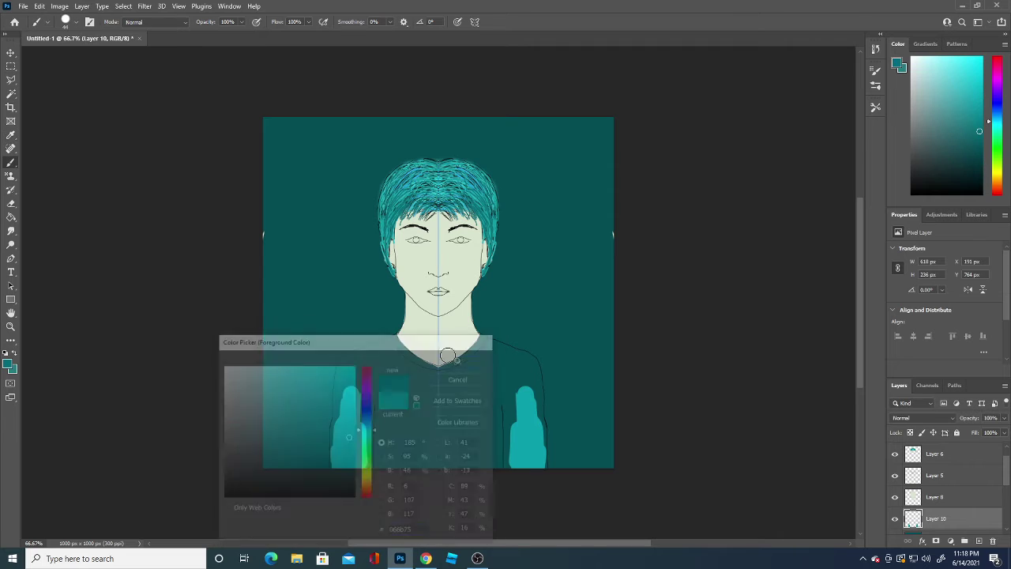
mouse_move(360, 407)
left_mouse_down()
mouse_move(344, 420)
mouse_move(335, 469)
mouse_move(350, 449)
mouse_move(362, 466)
mouse_move(343, 398)
mouse_move(340, 408)
mouse_move(345, 391)
mouse_move(355, 388)
mouse_move(377, 429)
mouse_move(427, 418)
mouse_move(454, 432)
mouse_move(418, 440)
mouse_move(377, 384)
mouse_move(363, 384)
mouse_move(479, 384)
mouse_move(446, 379)
mouse_move(484, 345)
left_mouse_up()
key("ctrl+z")
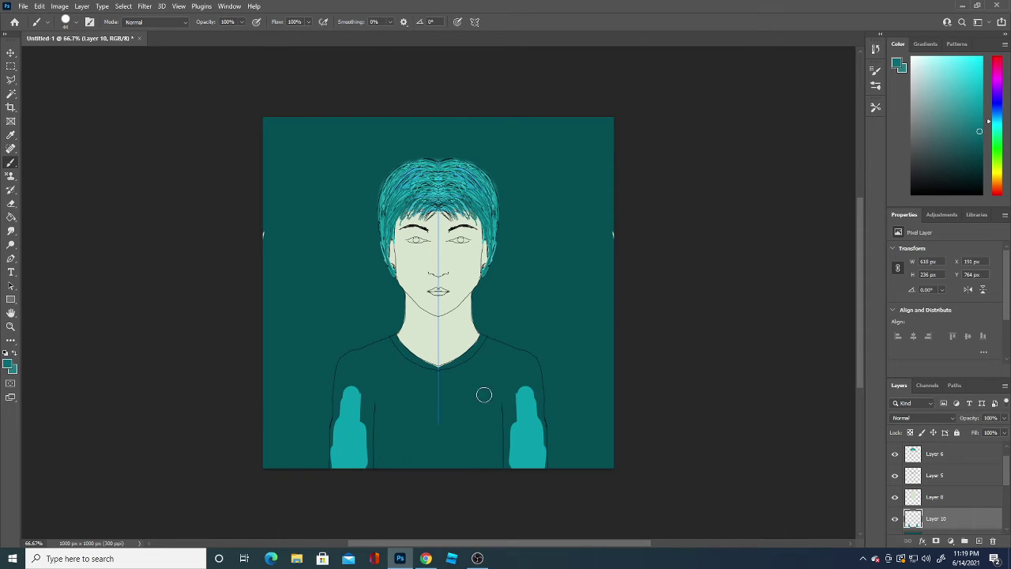
mouse_move(481, 395)
left_mouse_down()
mouse_move(443, 468)
mouse_move(418, 407)
mouse_move(368, 458)
mouse_move(355, 395)
mouse_move(341, 468)
mouse_move(334, 461)
mouse_move(350, 361)
mouse_move(339, 443)
mouse_move(345, 379)
mouse_move(380, 351)
mouse_move(356, 384)
mouse_move(350, 366)
mouse_move(340, 388)
mouse_move(354, 356)
mouse_move(369, 357)
mouse_move(340, 406)
mouse_move(400, 378)
mouse_move(434, 392)
left_mouse_up()
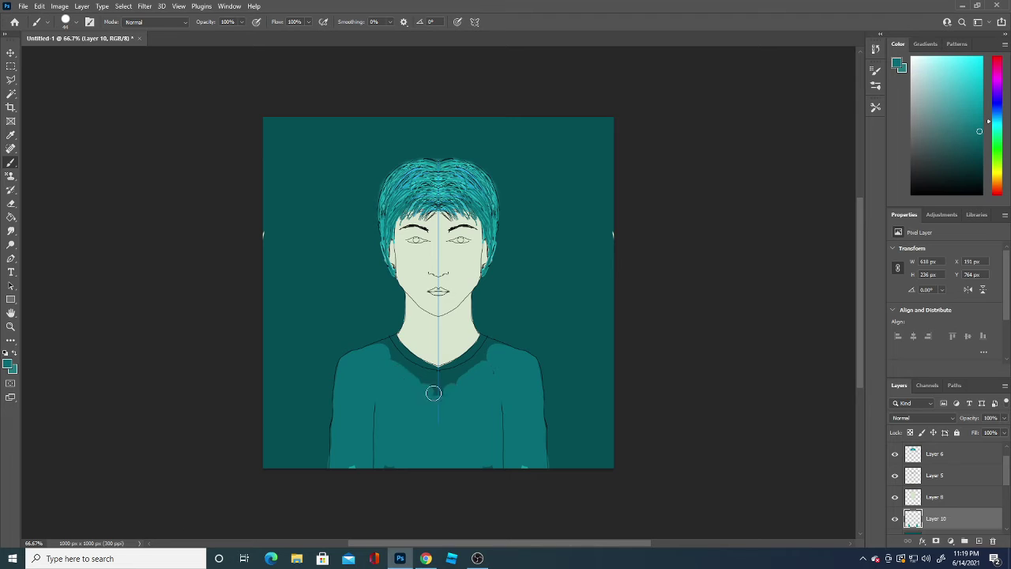
mouse_move(351, 462)
left_mouse_down()
mouse_move(495, 469)
mouse_move(472, 388)
mouse_move(435, 398)
mouse_move(443, 375)
mouse_move(463, 372)
mouse_move(487, 349)
left_mouse_up()
- Shrink the brush to 4 px and dab a small mark near the right collar
left_click(76, 22)
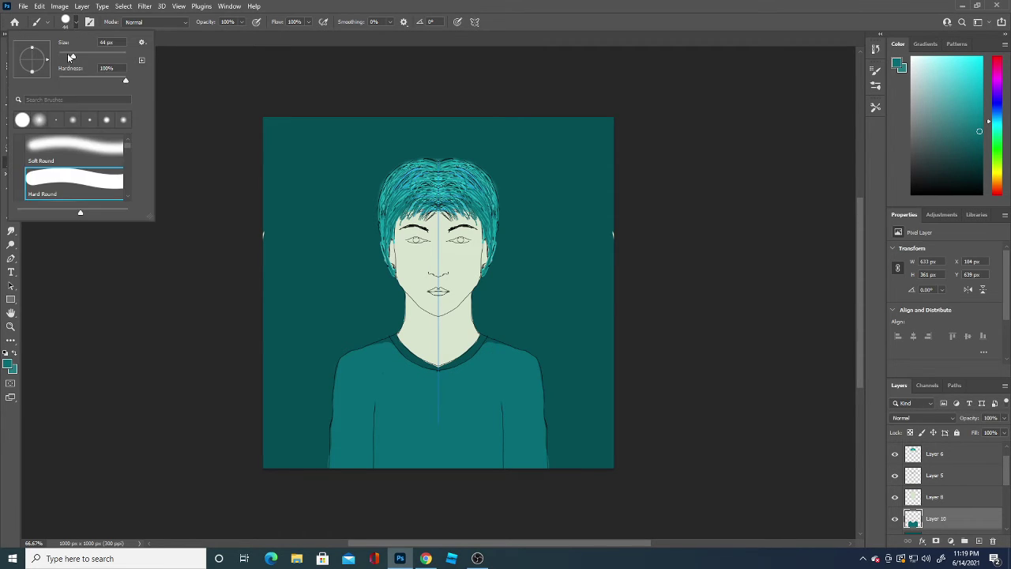
left_click_drag(70, 56, 59, 57)
key("Return")
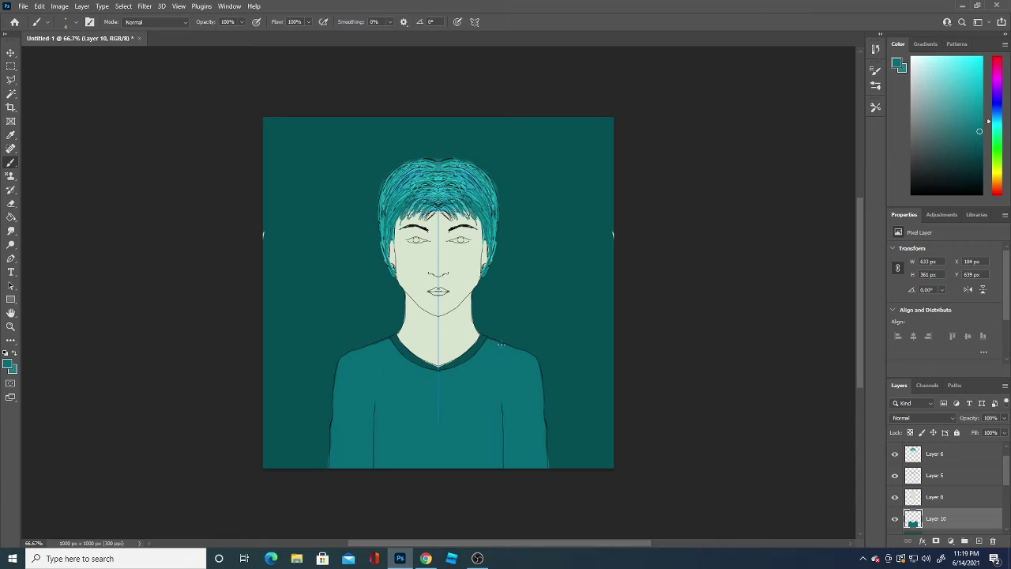
left_click(502, 344)
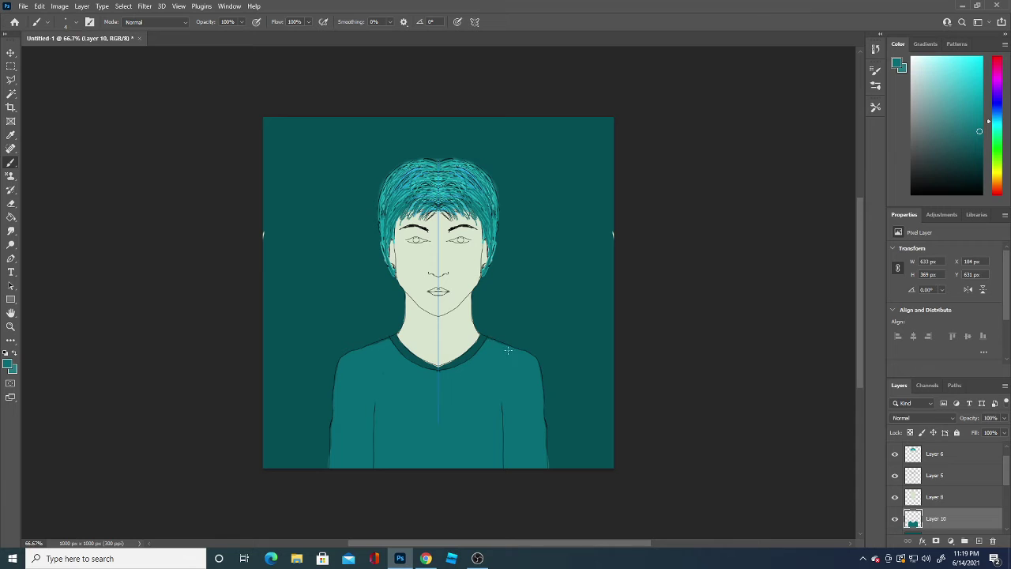
- Paint a brighter teal trim along both collar edges and its bottom point
left_click(9, 364)
left_click(348, 419)
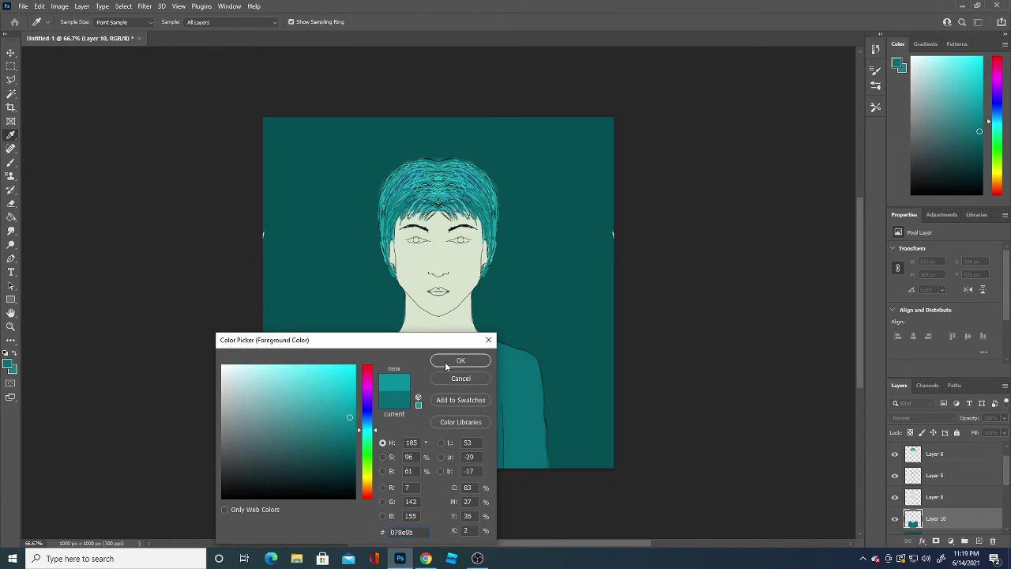
left_click(461, 360)
left_click_drag(398, 342, 395, 343)
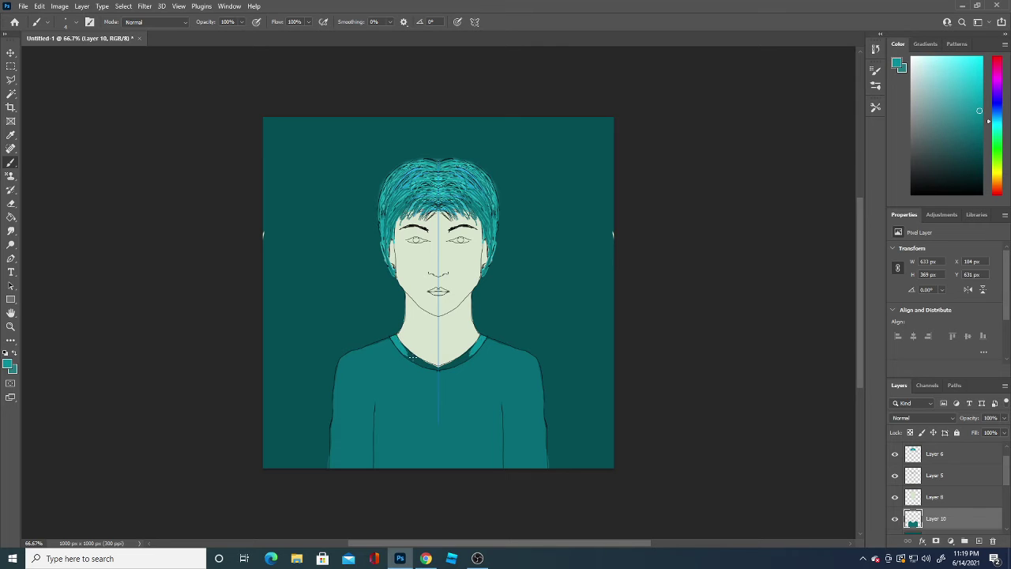
mouse_move(412, 357)
left_mouse_down()
mouse_move(402, 348)
mouse_move(425, 365)
left_mouse_up()
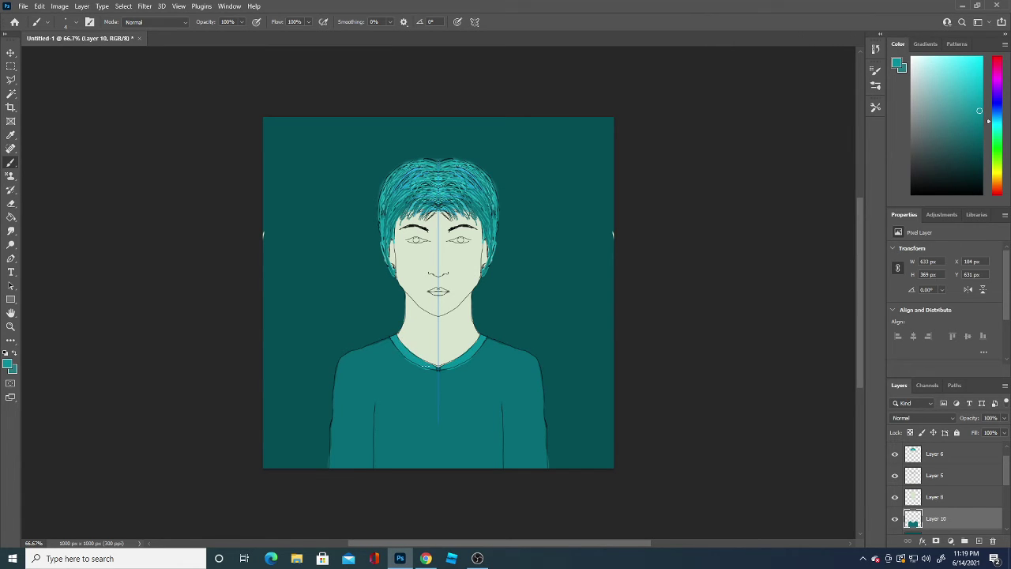
left_click_drag(442, 369, 434, 369)
- Close the Color Picker unchanged, then select skin Layer 8 with the Move tool
left_click(10, 365)
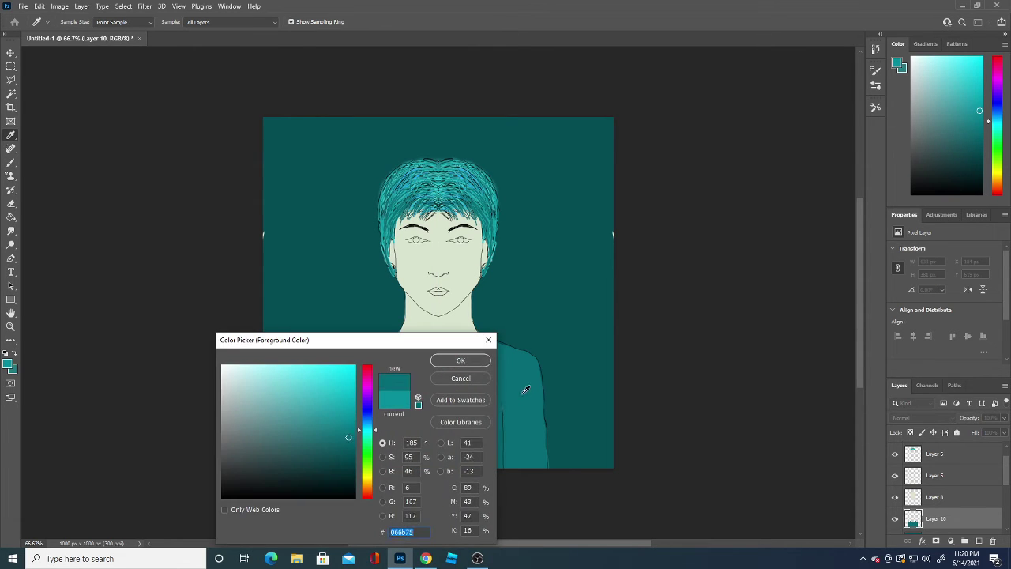
left_click(484, 363)
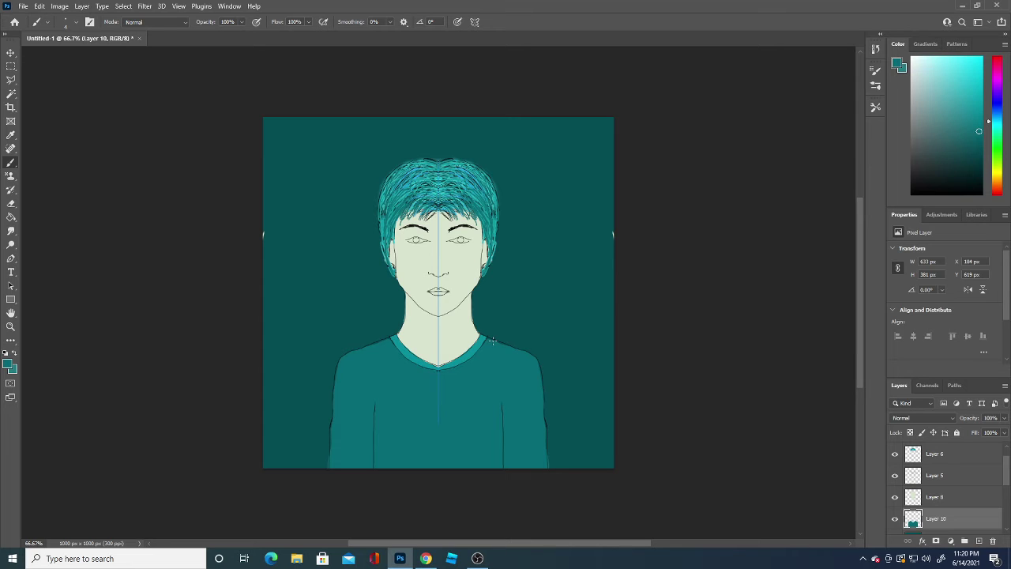
left_click(9, 362)
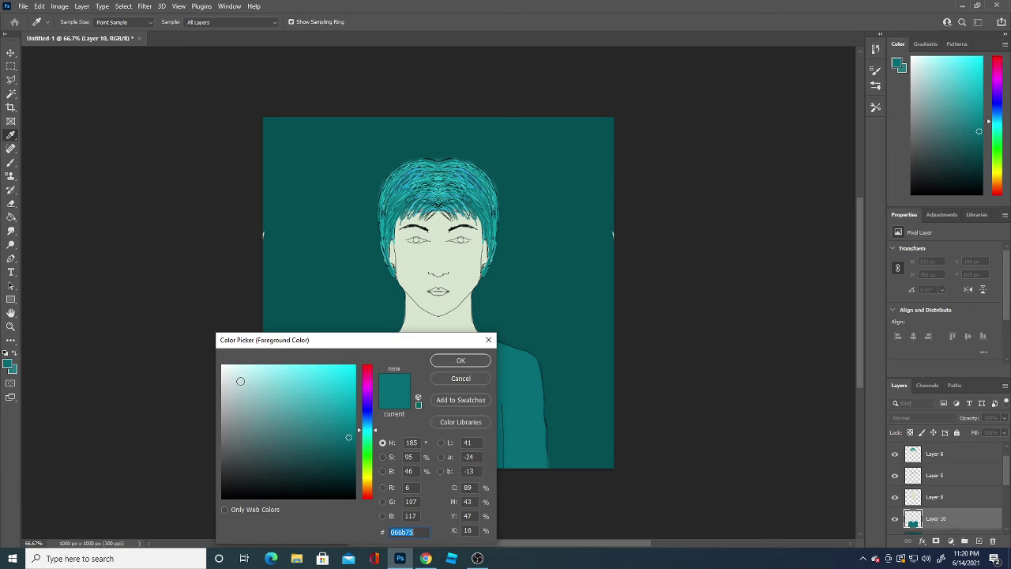
left_click(460, 379)
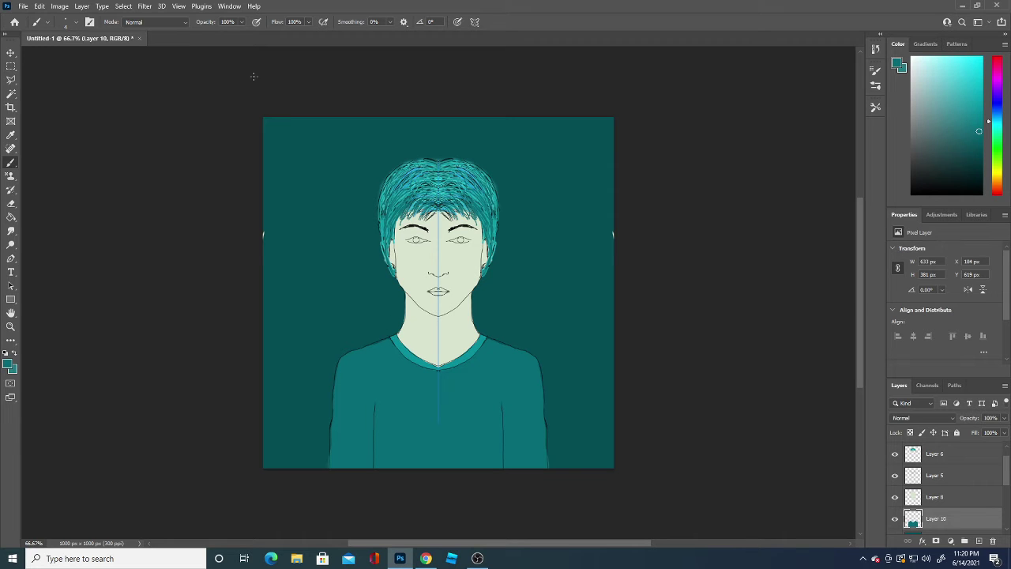
left_click(10, 52)
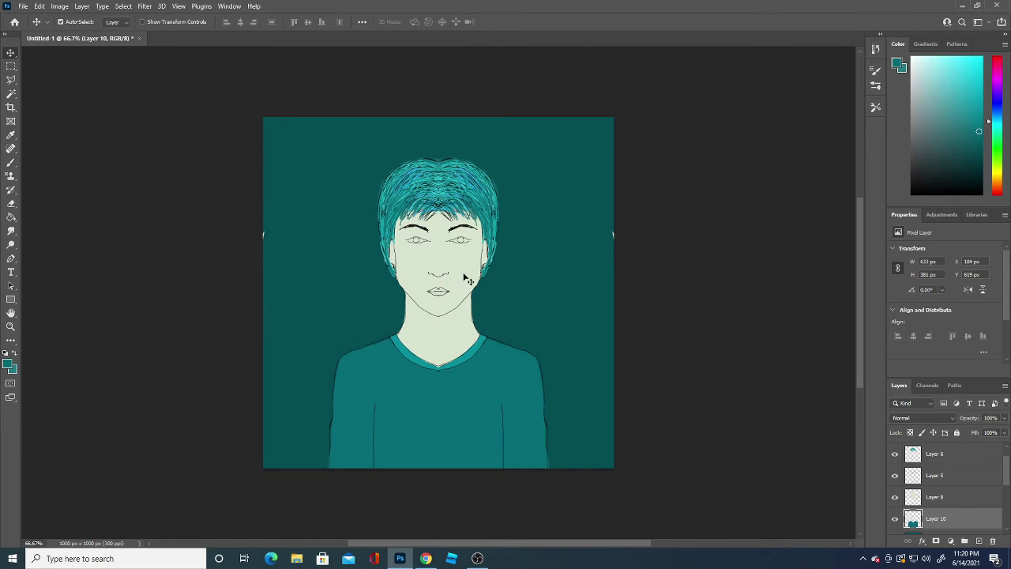
left_click(467, 279)
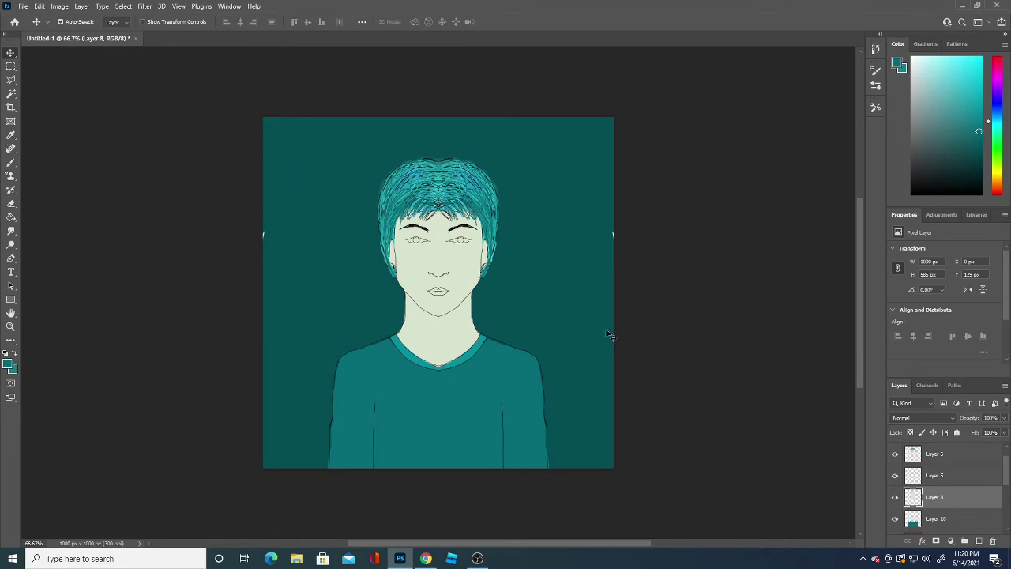
- Pick the Rectangle tool, then dismiss the Create Rectangle dialog without drawing
left_click(10, 222)
left_click(10, 299)
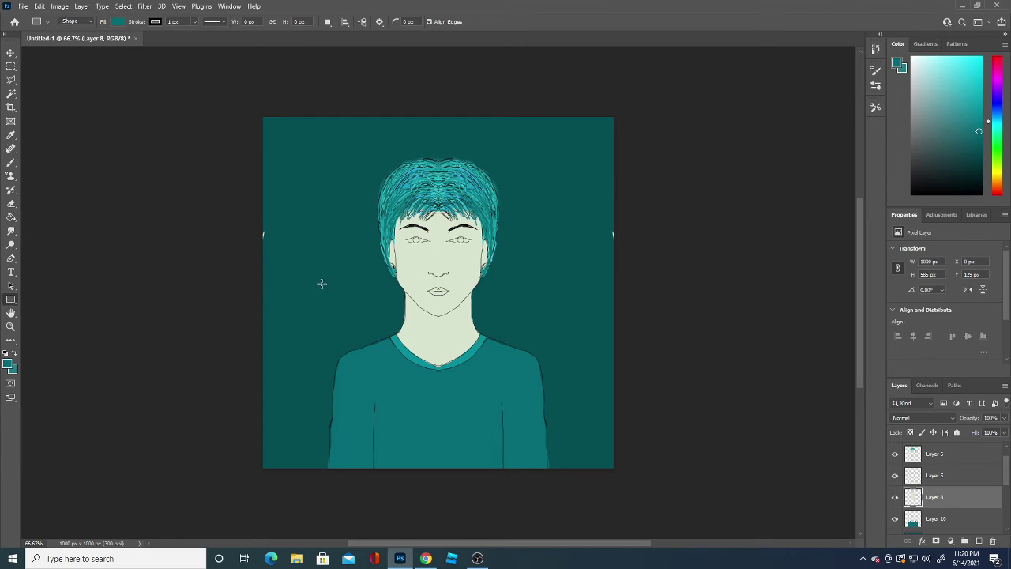
left_click(408, 261)
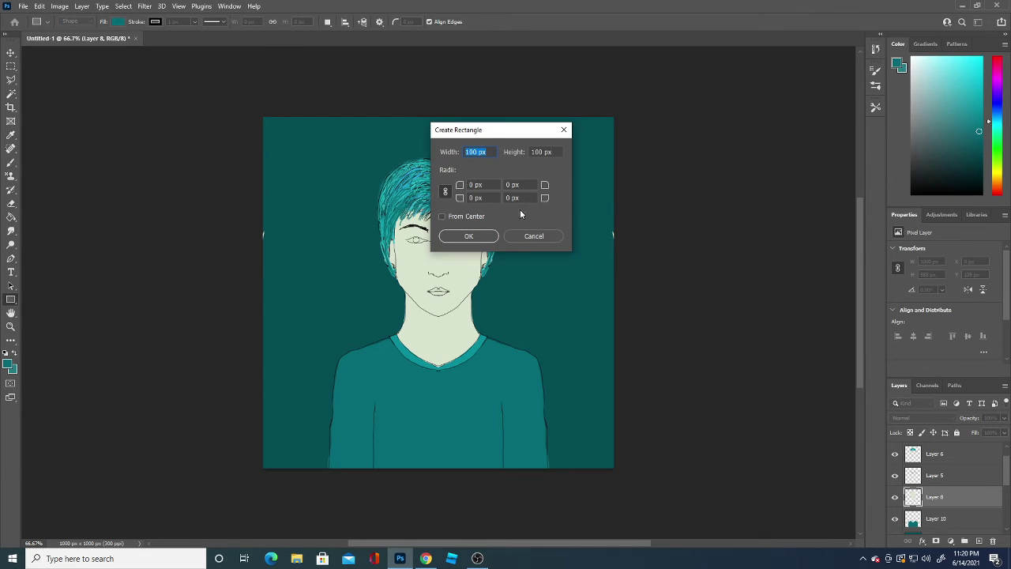
left_click(534, 236)
left_click(895, 499)
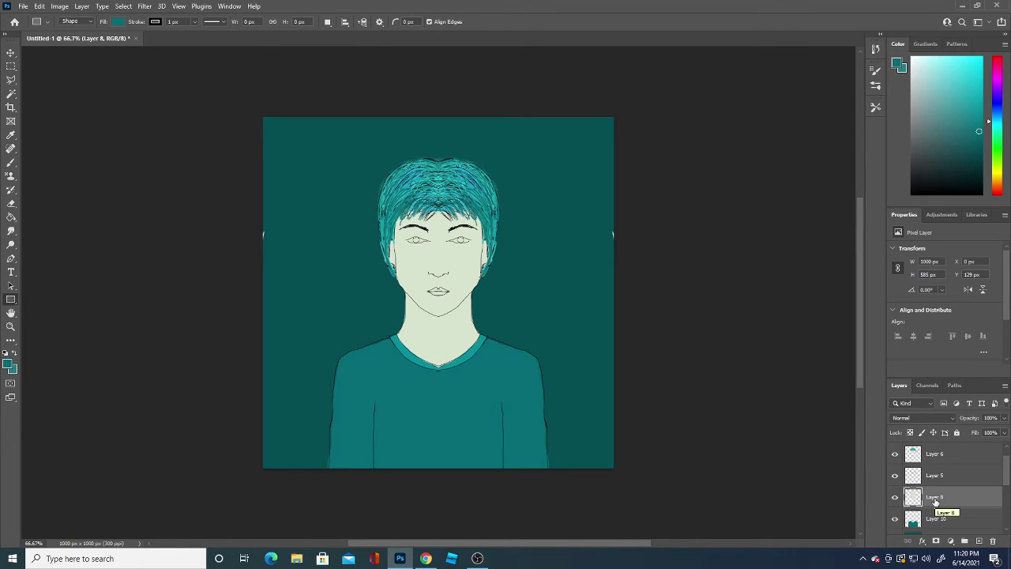
- Paint-bucket the face and neck on Layer 8 with a muted greyish-green skin tone
left_click(11, 217)
left_click(9, 364)
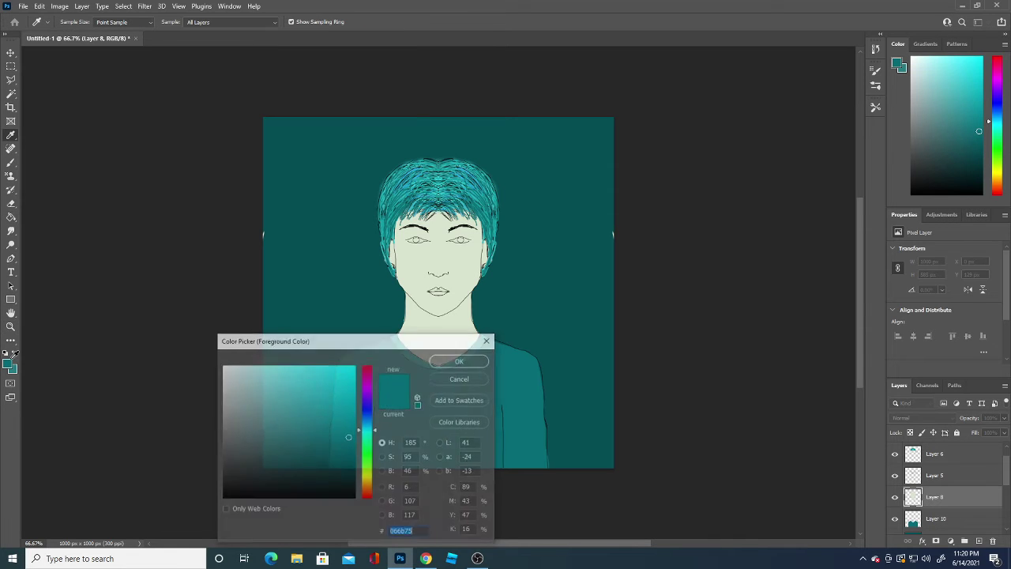
left_click(450, 278)
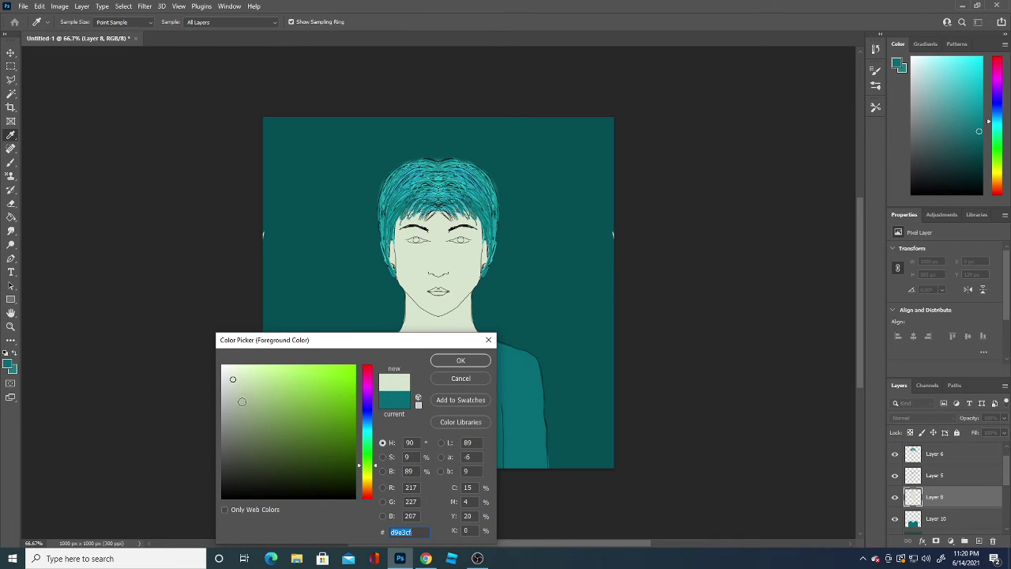
left_click(461, 360)
left_click(463, 269)
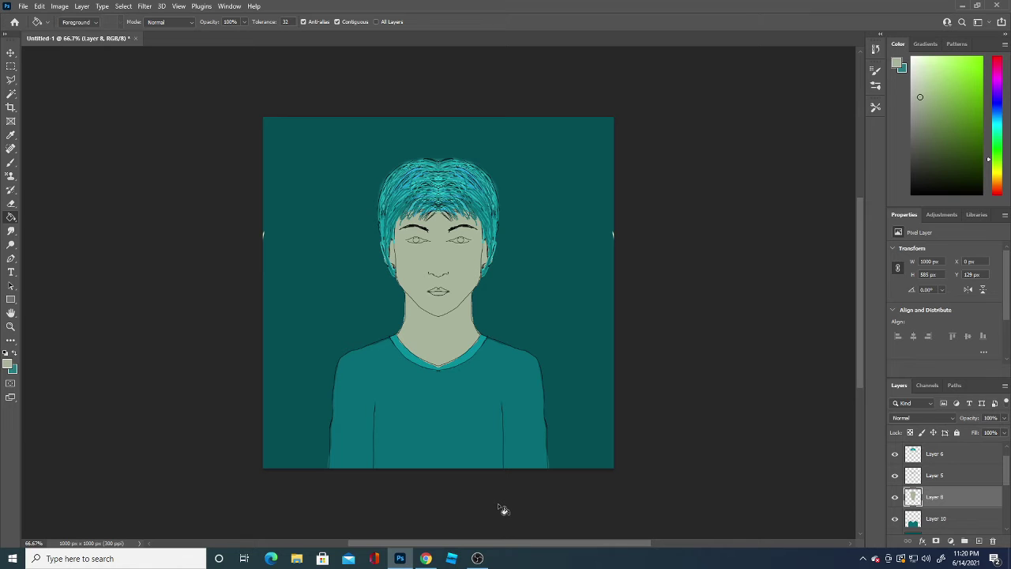
- Set white ffffff as the brush colour and add new Layer 11 above Layer 7
left_click(8, 365)
left_click_drag(256, 389, 224, 357)
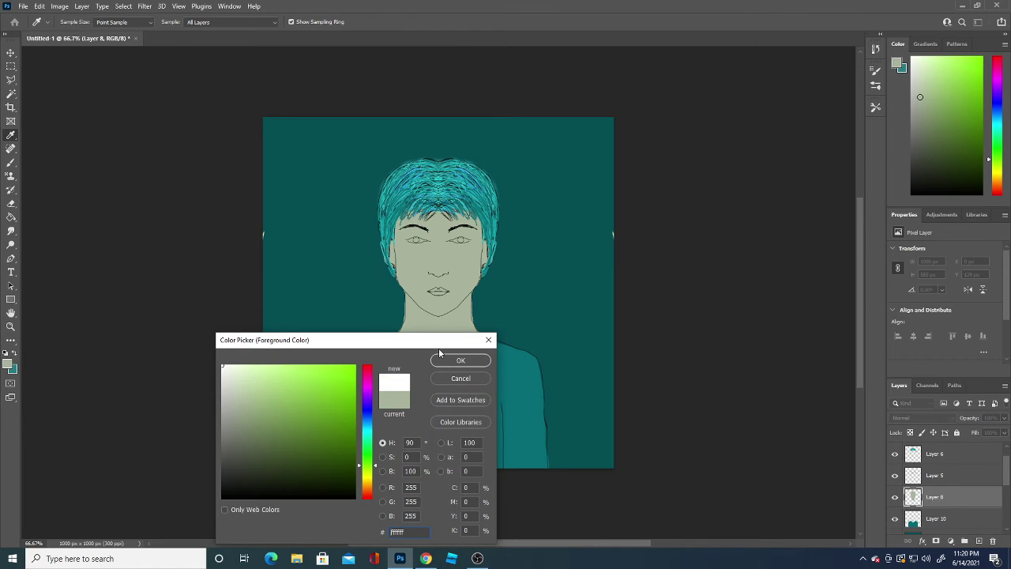
left_click(446, 360)
left_click(10, 163)
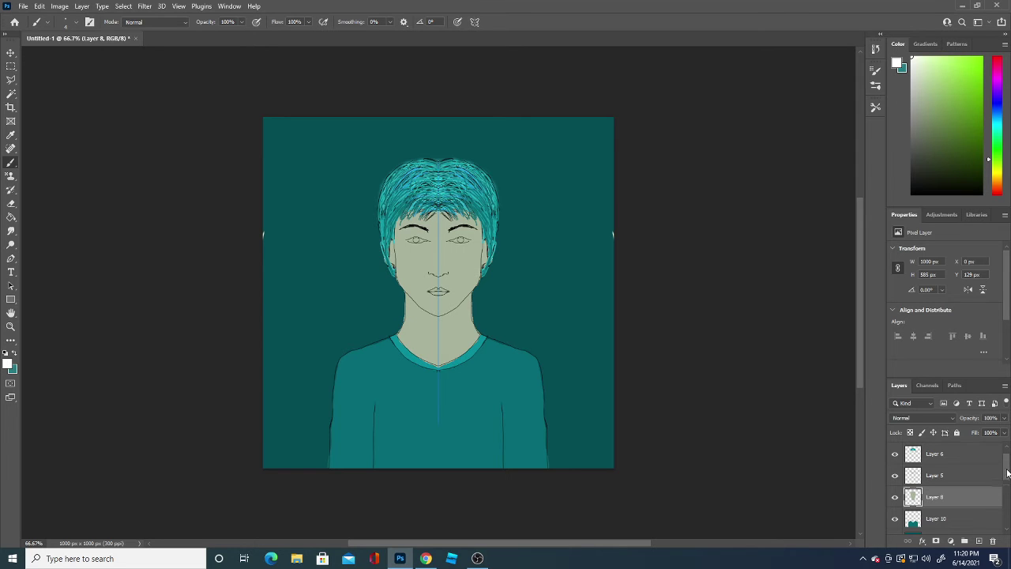
scroll(1006, 478, "up", 1)
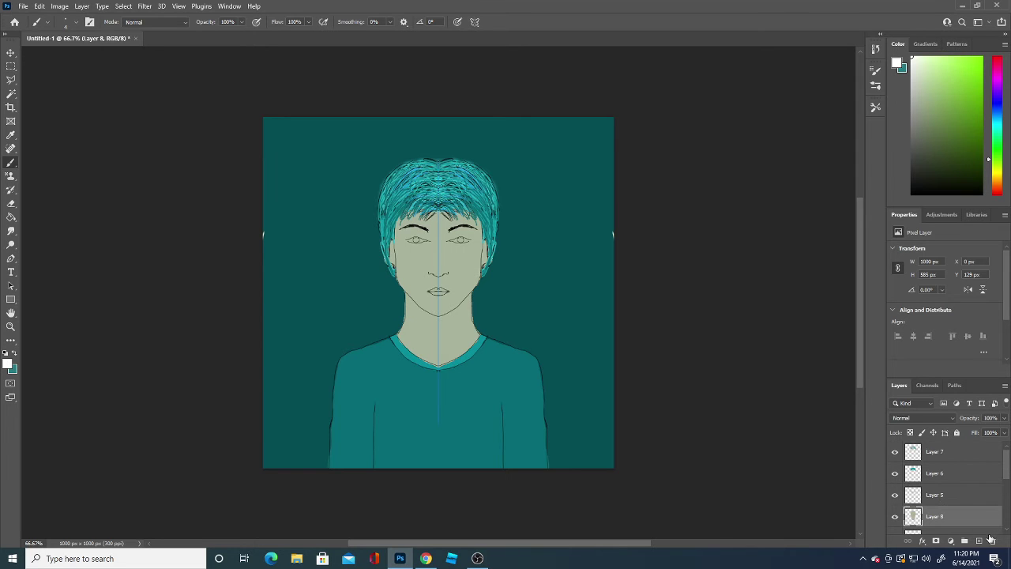
left_click(972, 452)
left_click(979, 541)
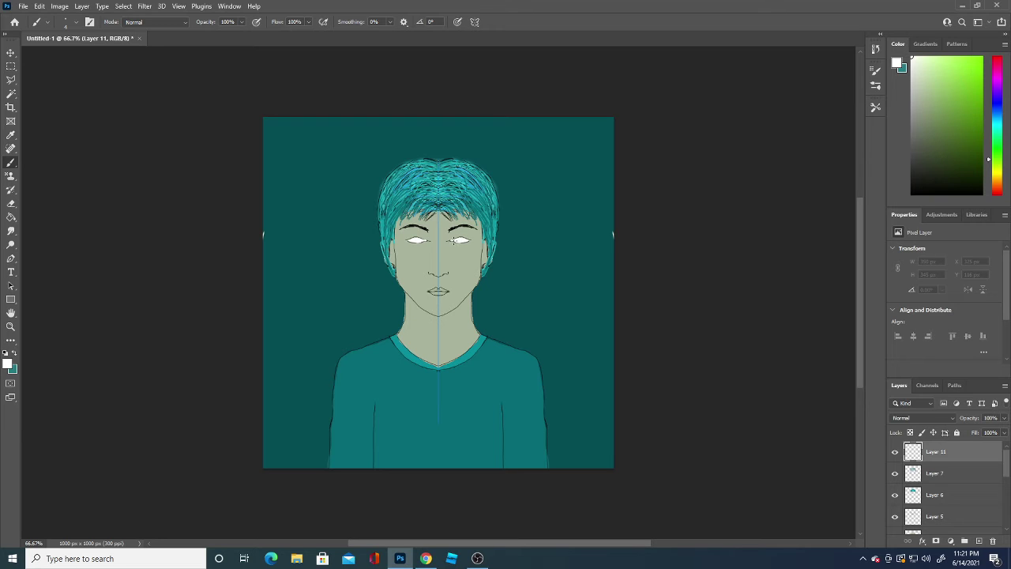
- Paint the white of the right eye, then switch to black and darken the eye's inner corner
left_click(460, 238)
left_click(10, 364)
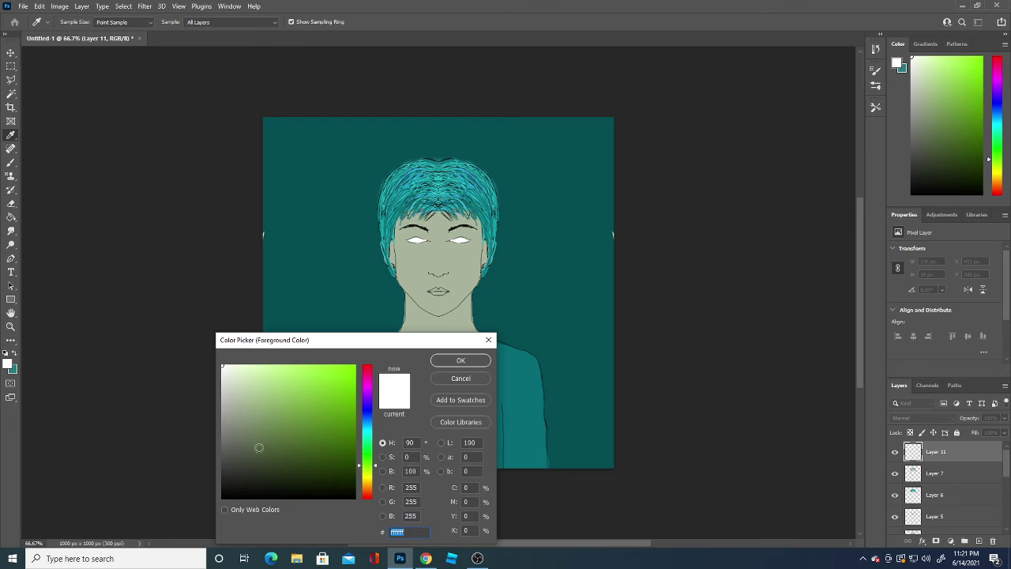
left_click_drag(259, 448, 203, 524)
left_click(459, 360)
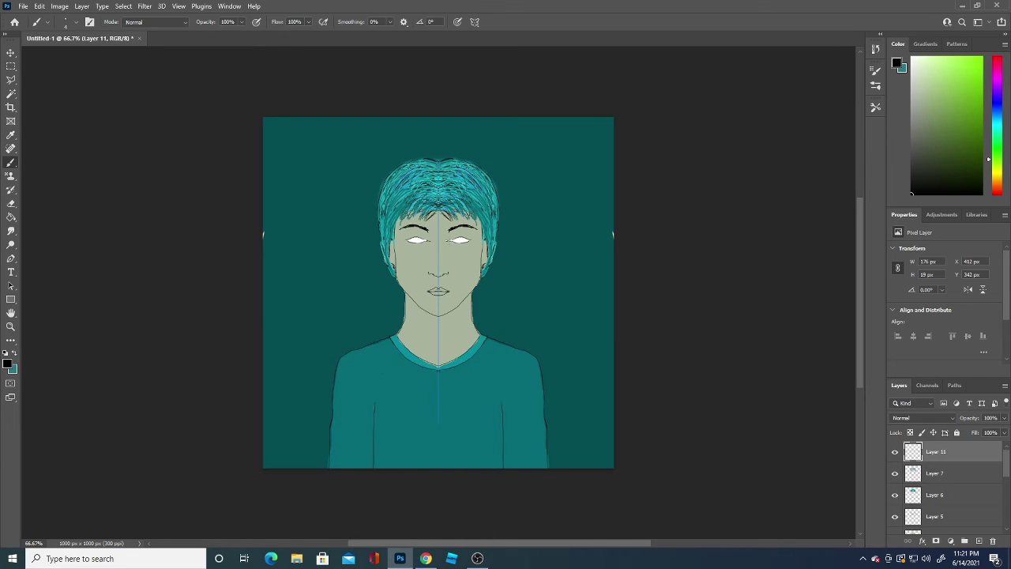
left_click_drag(448, 244, 454, 238)
- Shrink the brush to 1 px for fine eye detail
left_click(76, 22)
left_click_drag(64, 54, 48, 60)
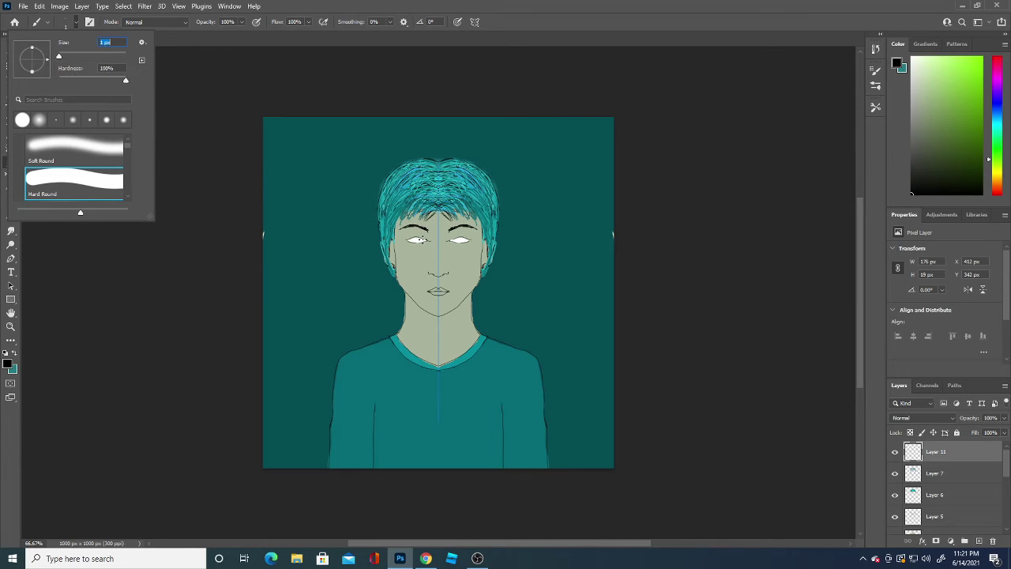
left_click(427, 241)
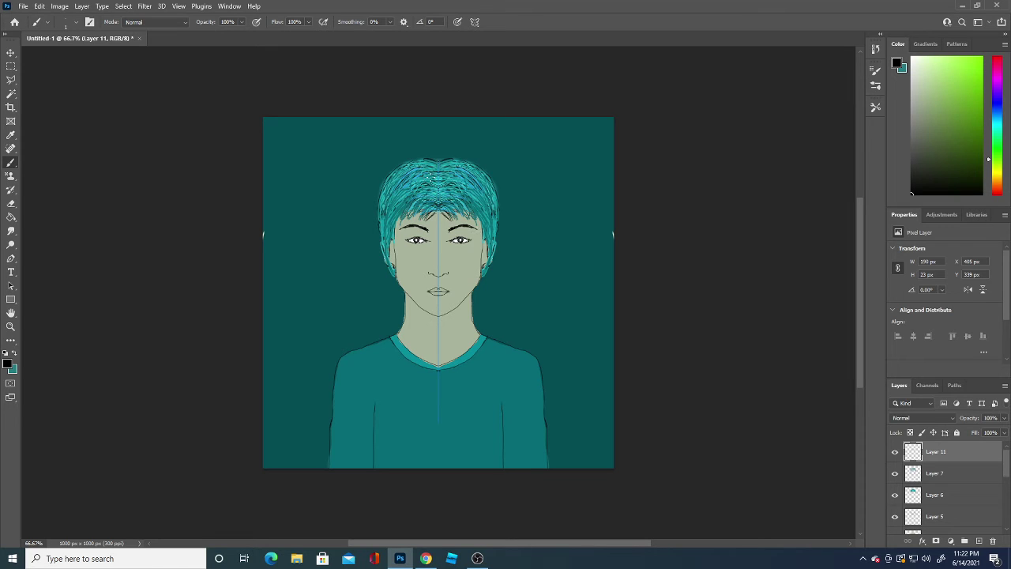
- On new Layer 12, paint mirrored dark strands along both hair sides and small earrings below the ears
left_click(979, 540)
left_click_drag(482, 197, 485, 222)
left_click_drag(395, 201, 388, 215)
left_click_drag(491, 199, 493, 237)
left_click_drag(384, 214, 385, 248)
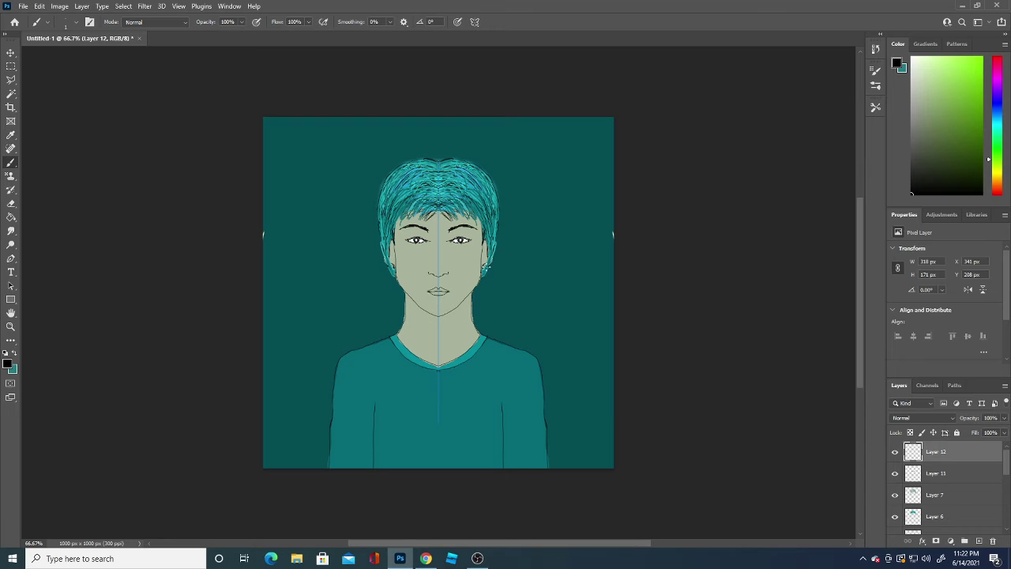
left_click_drag(485, 263, 484, 277)
mouse_move(431, 192)
left_mouse_down()
mouse_move(403, 198)
mouse_move(387, 187)
mouse_move(419, 166)
mouse_move(410, 174)
mouse_move(430, 179)
mouse_move(409, 183)
mouse_move(408, 169)
left_mouse_up()
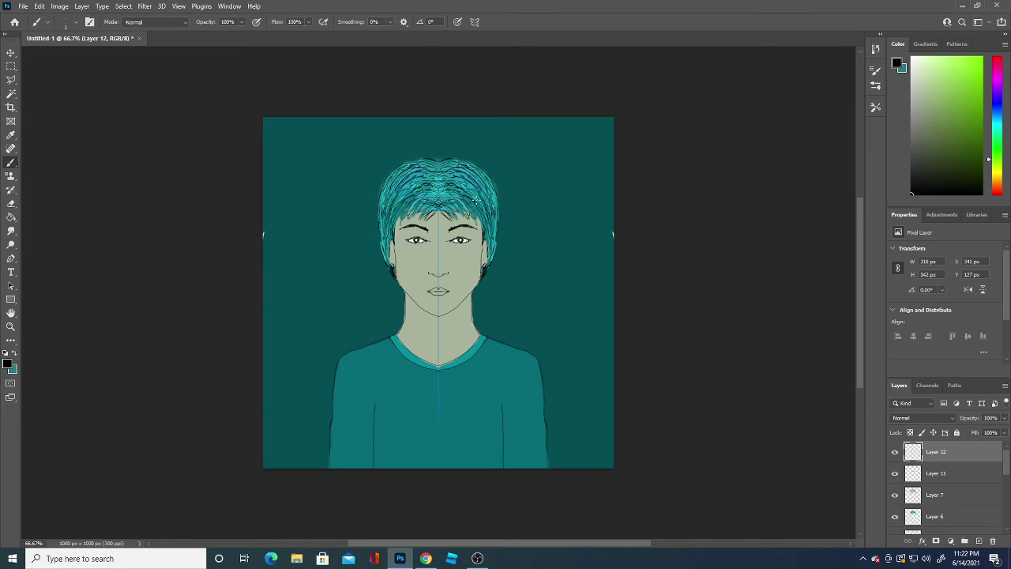
mouse_move(471, 192)
left_mouse_down()
mouse_move(493, 209)
mouse_move(479, 218)
left_mouse_up()
- Sample a teal from the canvas as paint colour and set the brush to about 31 px
left_click(11, 365)
left_click(337, 282)
left_click(458, 358)
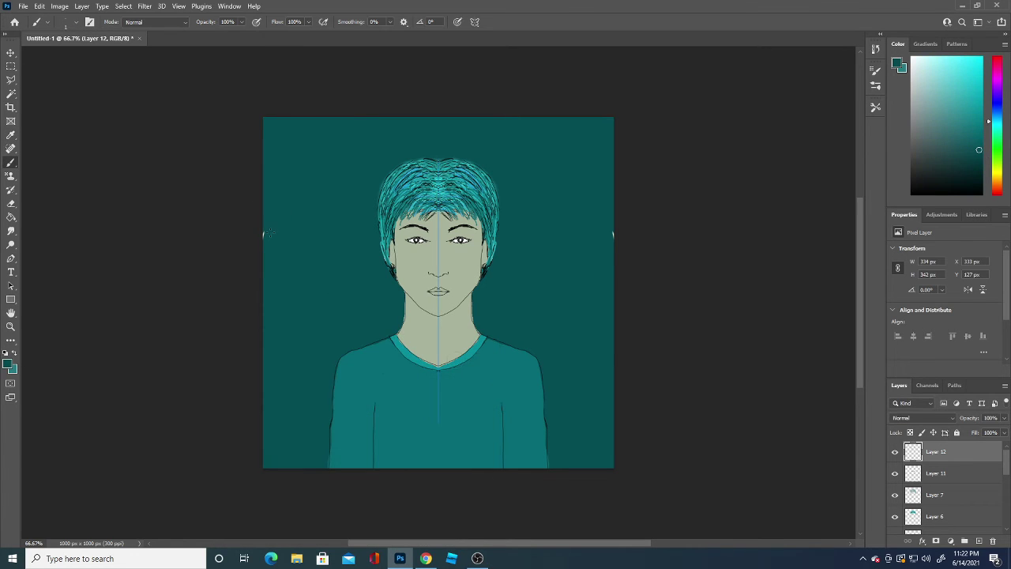
left_click(266, 235, "shift")
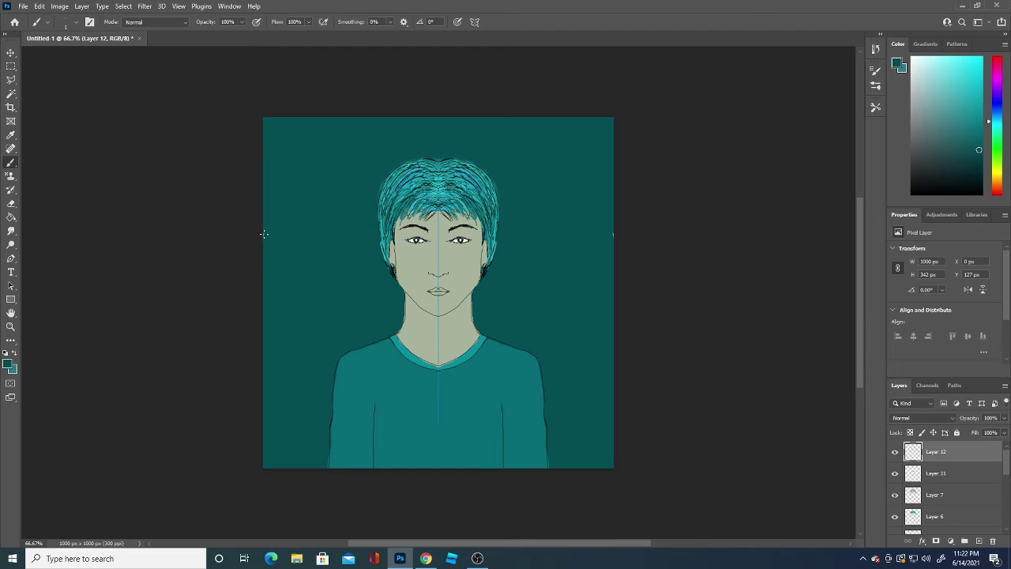
left_click(76, 21)
left_click_drag(63, 56, 76, 59)
key("Return")
- Switch the paint colour to darker skin tone 9aa590, brush 12 px, and add Layer 13
left_click(10, 364)
left_click(472, 260)
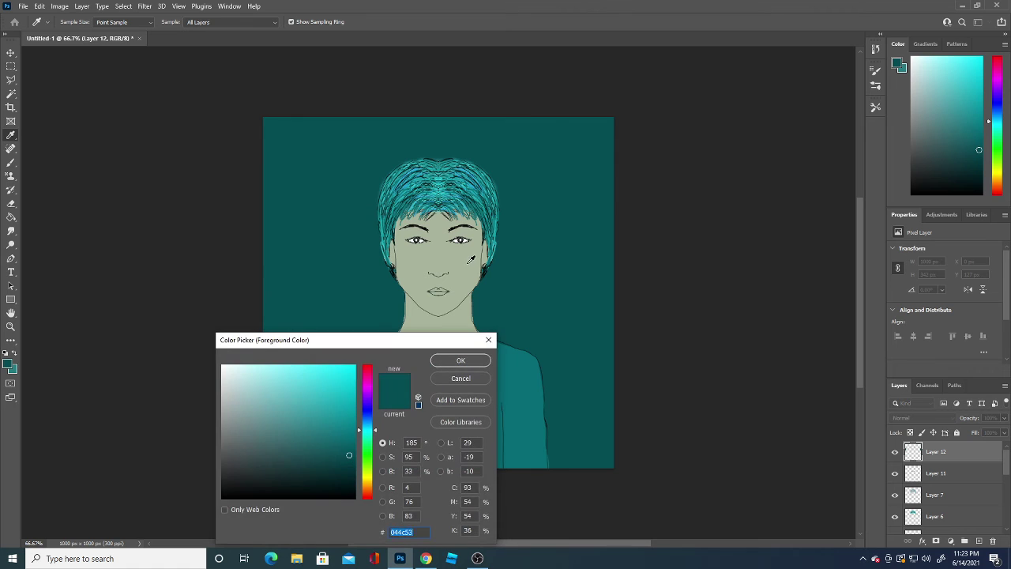
left_click(459, 361)
key("b")
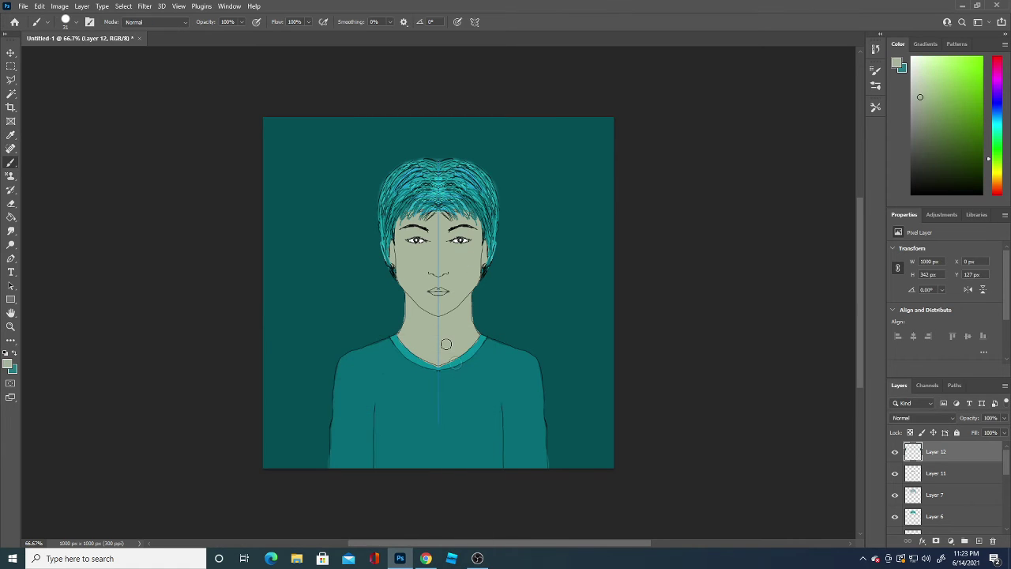
left_click(9, 364)
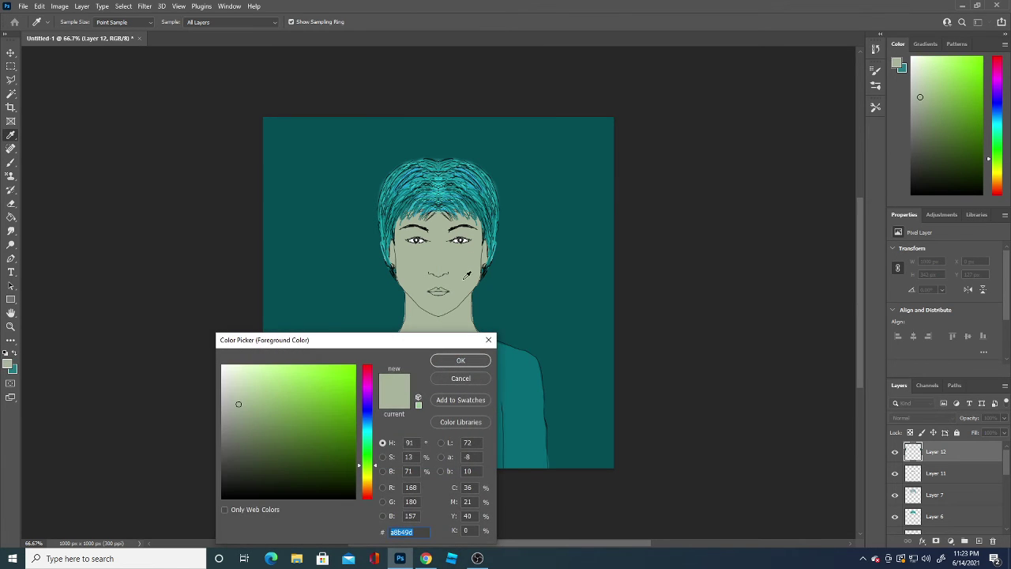
left_click(238, 411)
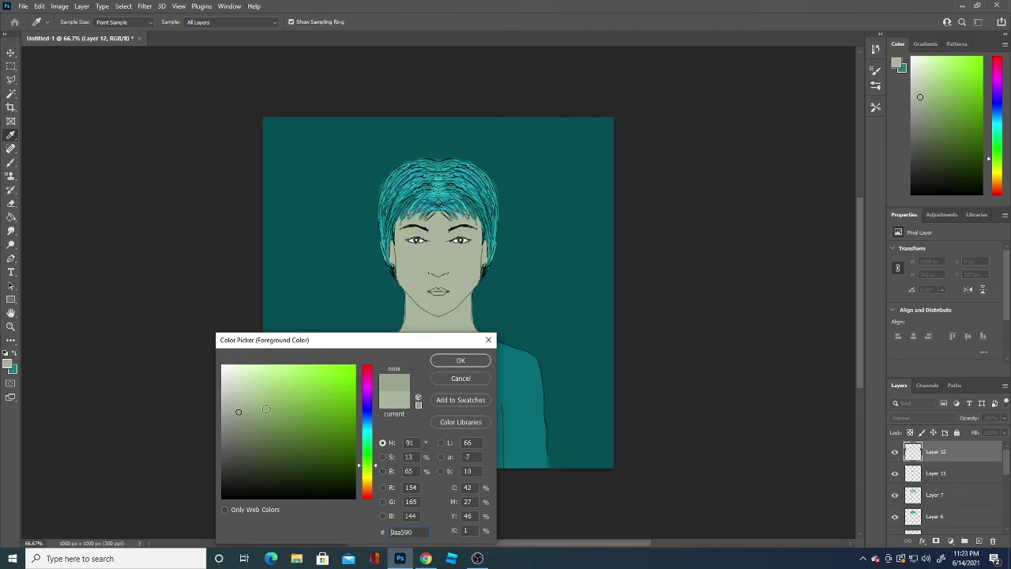
left_click(461, 361)
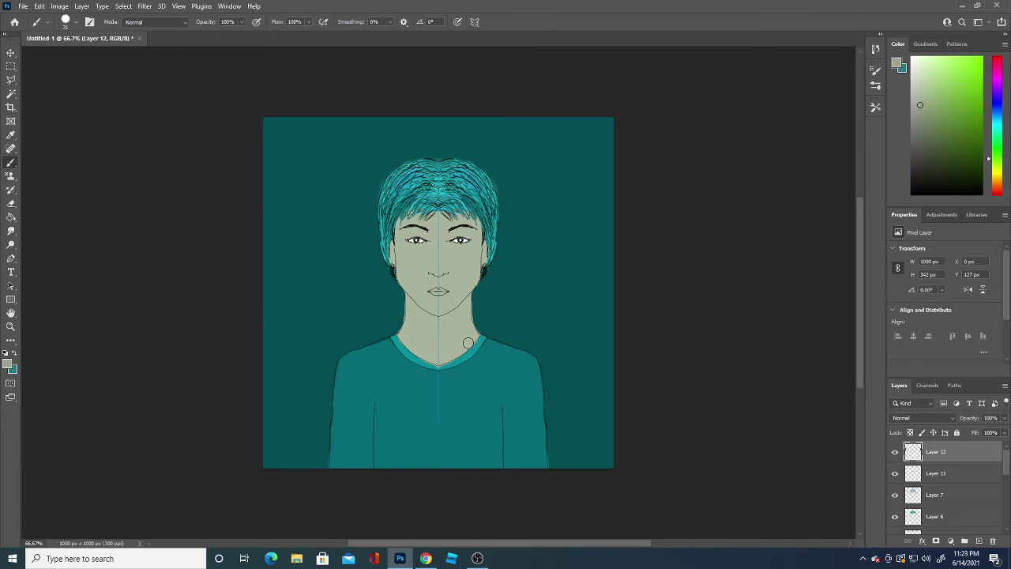
left_click(69, 22)
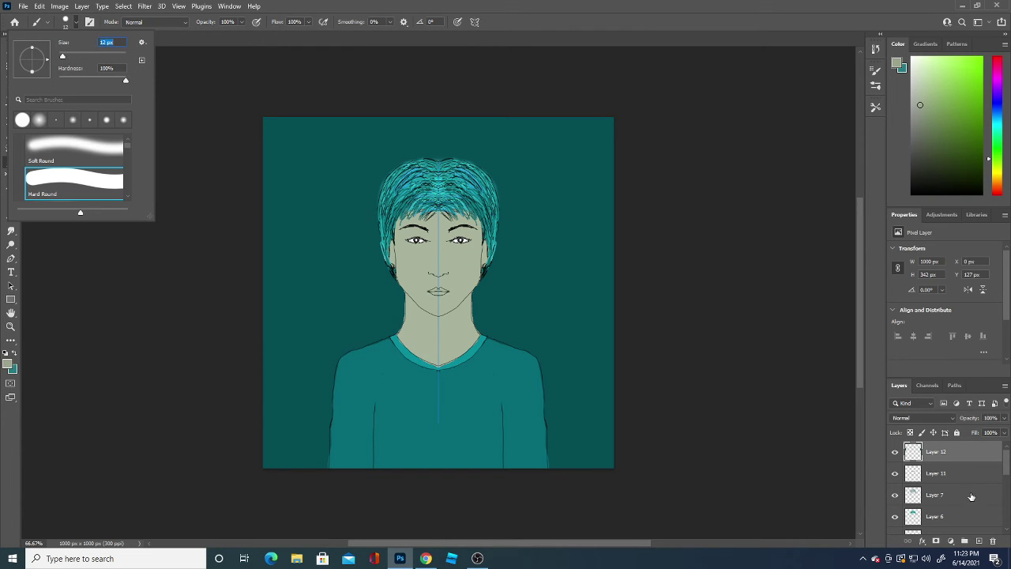
left_click(980, 541)
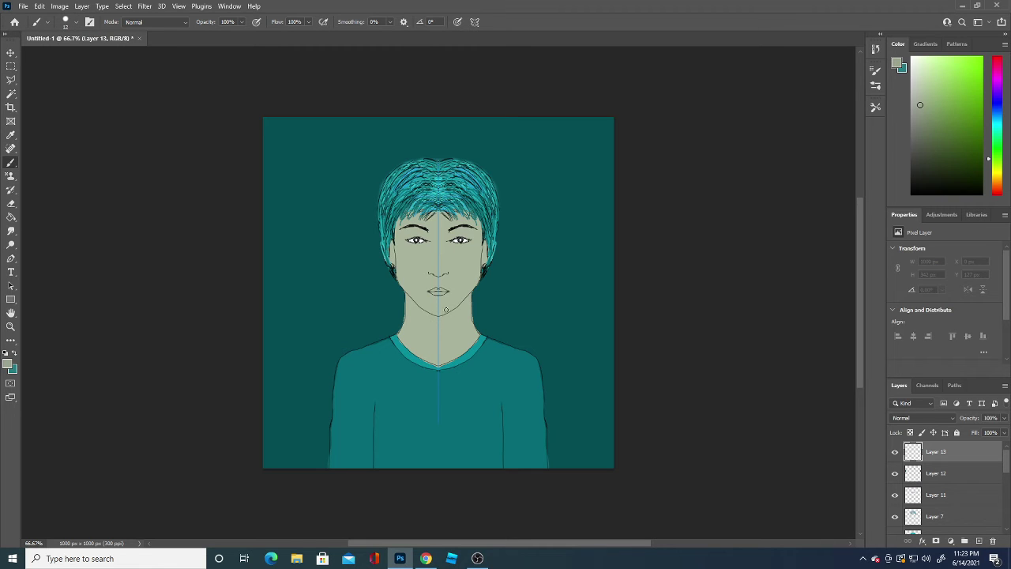
- Turn off Symmetry and shade the chin and right jawline up to the ear
left_click_drag(433, 311, 443, 311)
left_click(475, 22)
left_click(509, 36)
left_click(439, 313)
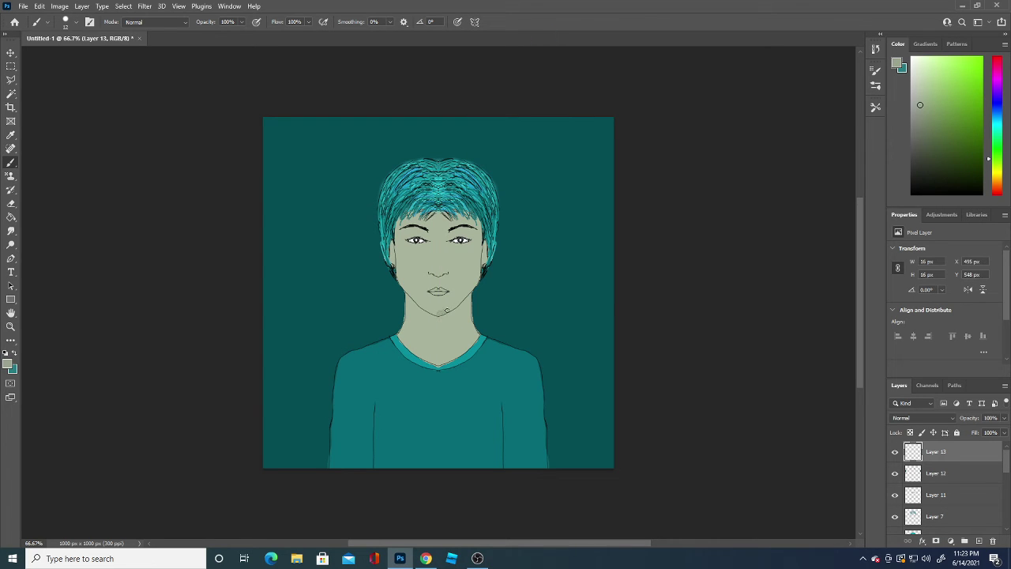
left_click_drag(461, 298, 480, 265)
left_click_drag(480, 263, 480, 245)
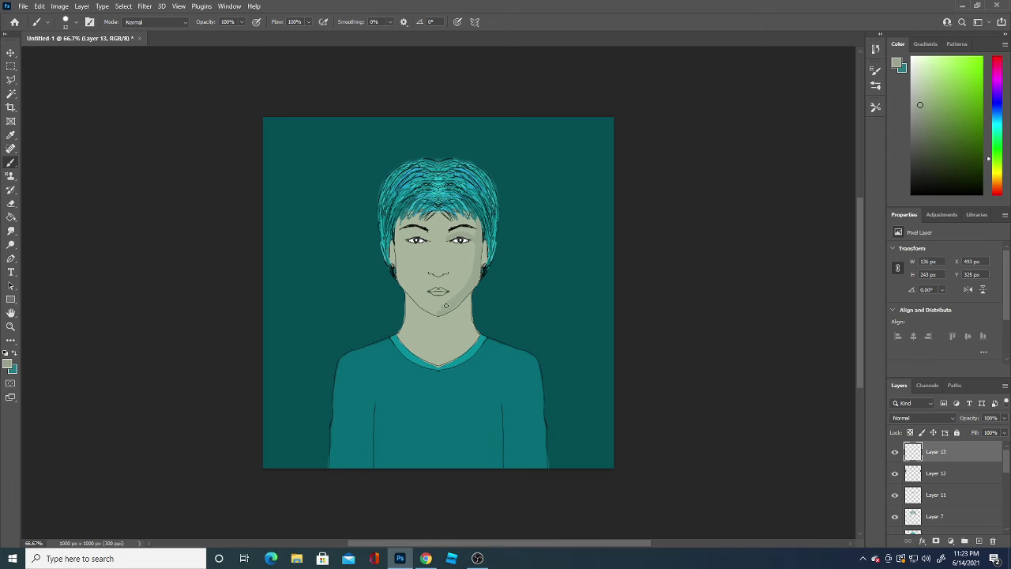
left_click_drag(452, 306, 444, 307)
key("ctrl+z")
- Shade beside the left eye, down the side of the nose and on the left cheek
left_click(410, 229)
left_click_drag(427, 264, 425, 225)
left_click_drag(398, 239, 400, 228)
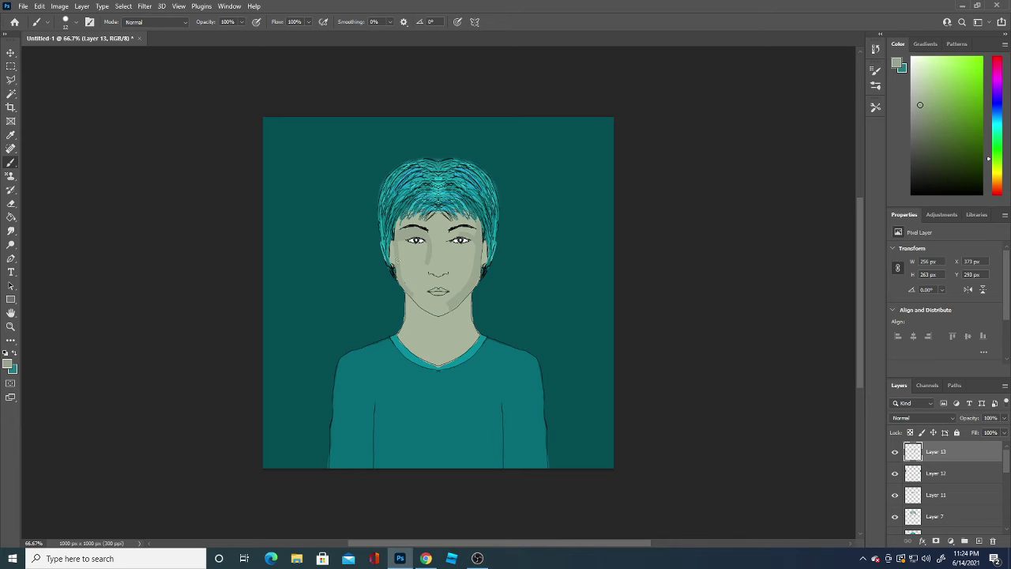
left_click(394, 243)
left_click(8, 363)
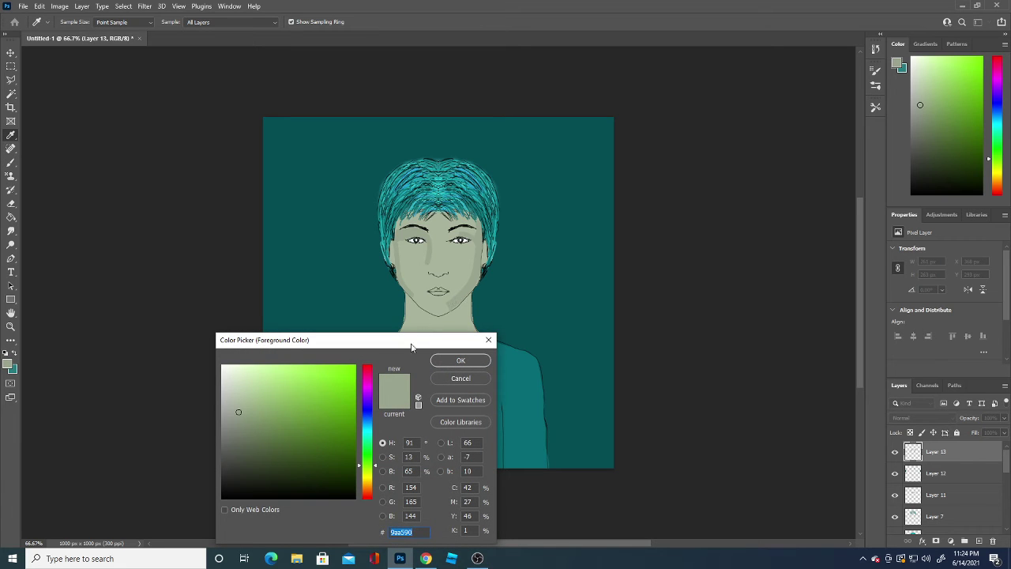
- Sample the lighter skin tone a8b49d and paint a highlight on the chin
left_click(439, 307)
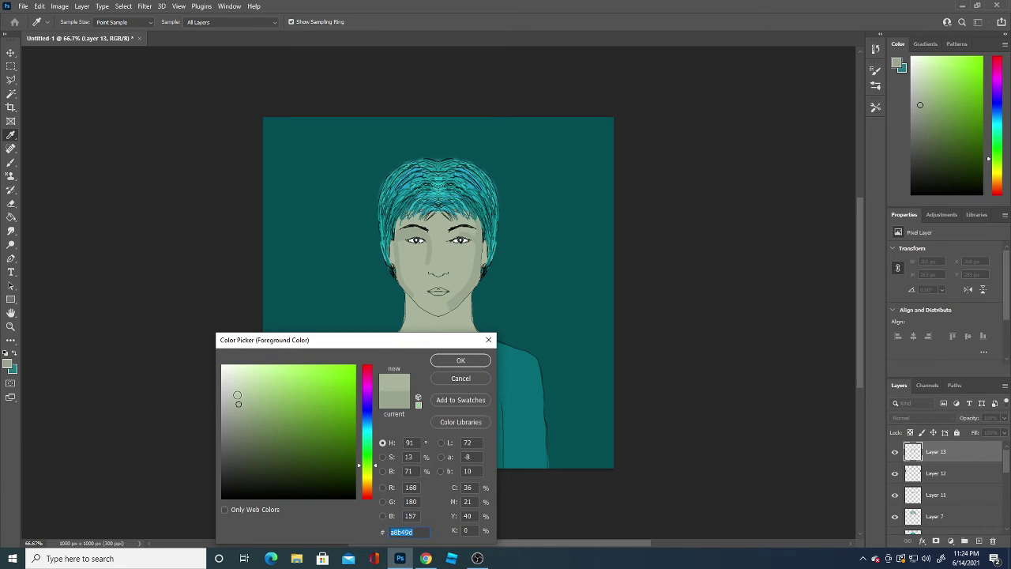
left_click(466, 360)
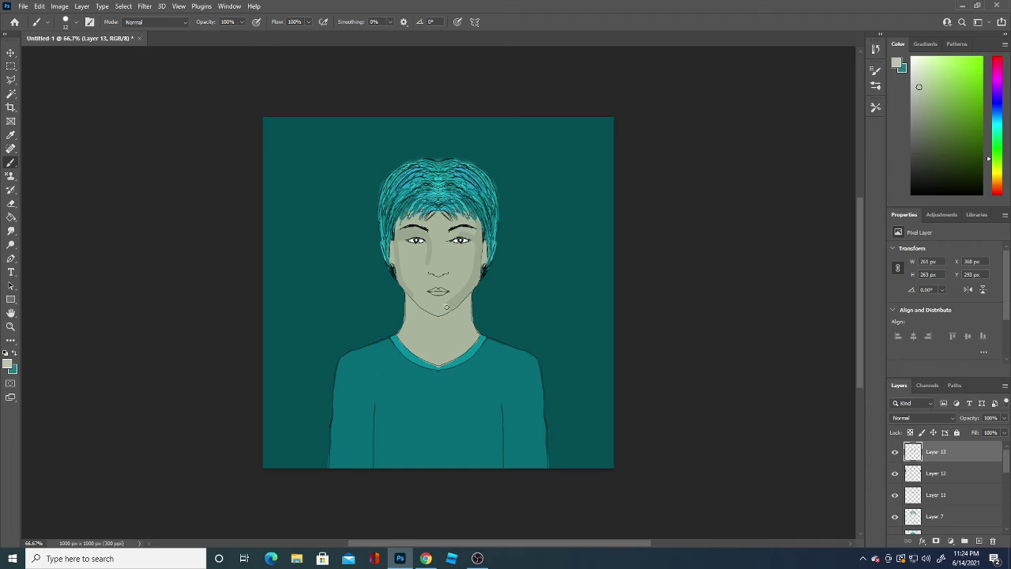
left_click_drag(446, 308, 449, 295)
key("ctrl+z")
left_click_drag(446, 307, 449, 301)
left_click(76, 22)
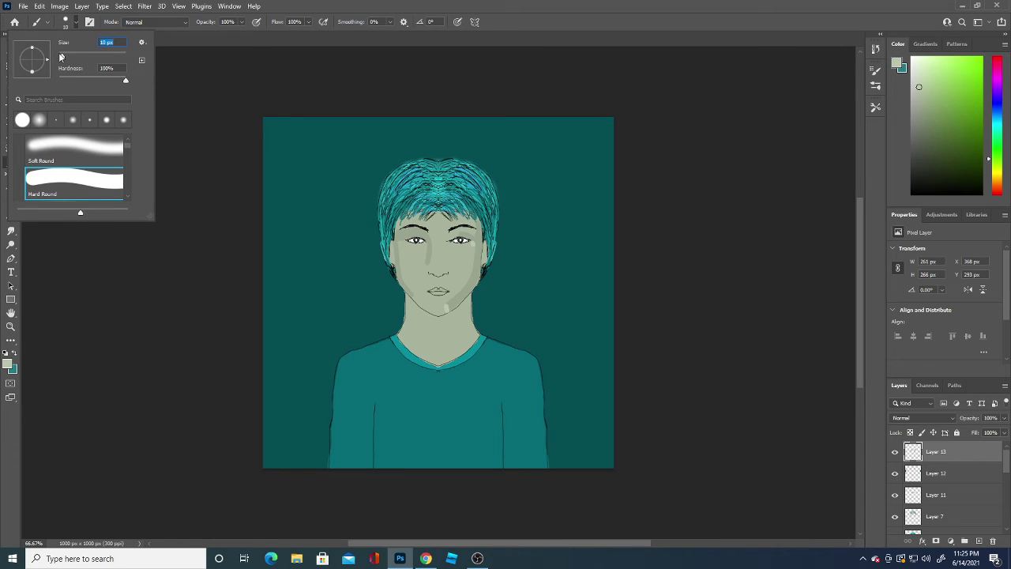
key("Return")
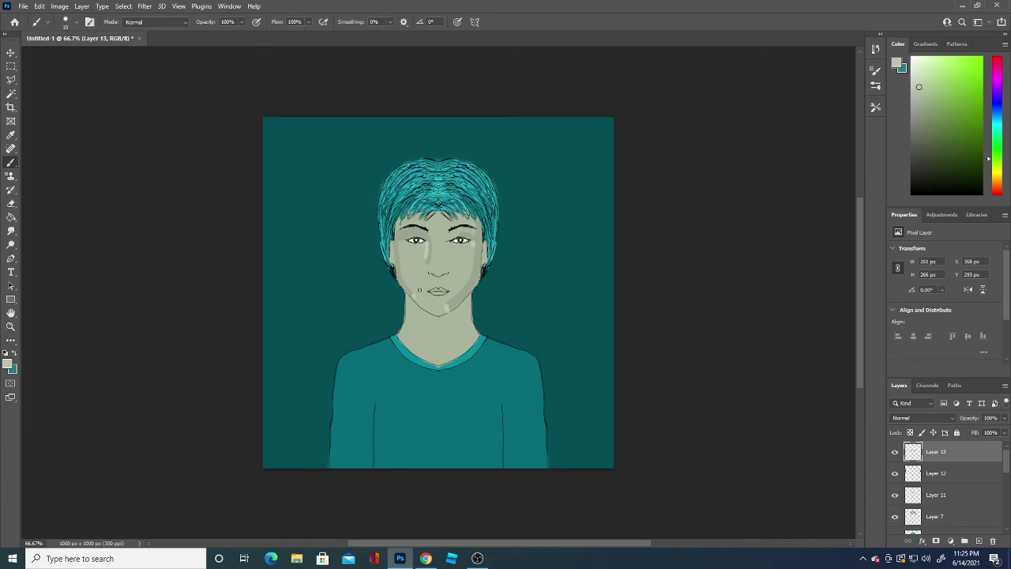
- Highlight the left cheek below the eye, resizing the brush with [ and ]
key("bracketright")
key("bracketright")
key("bracketright")
left_click_drag(418, 257, 425, 247)
key("bracketleft")
key("bracketleft")
key("bracketleft")
left_click_drag(423, 245, 425, 255)
key("bracketright")
key("bracketright")
key("bracketleft")
key("bracketleft")
left_click_drag(471, 300, 480, 334)
key("ctrl+z")
left_click(8, 364)
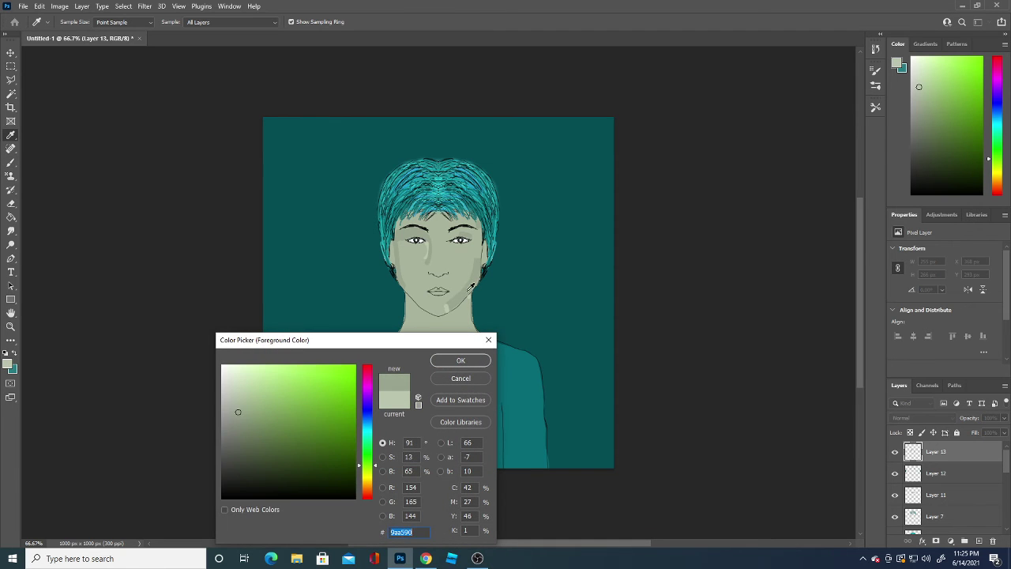
- Switch back to 9aa590 and shade under the lips, under the chin and both sides of the neck
left_click(477, 360)
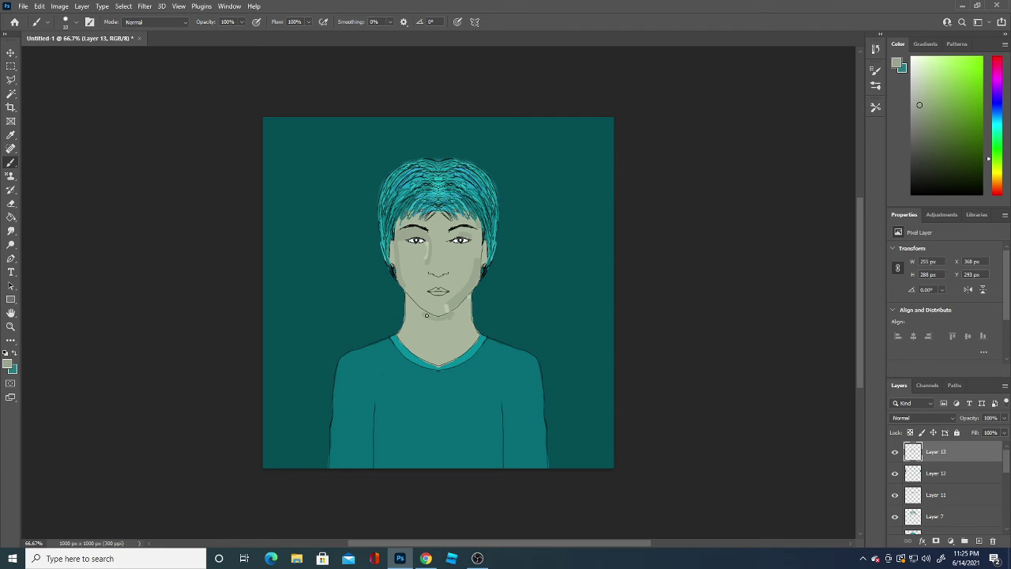
left_click_drag(431, 317, 430, 303)
mouse_move(435, 320)
left_mouse_down()
mouse_move(451, 317)
mouse_move(406, 324)
left_mouse_up()
left_click_drag(470, 301, 468, 306)
left_click_drag(404, 330, 402, 338)
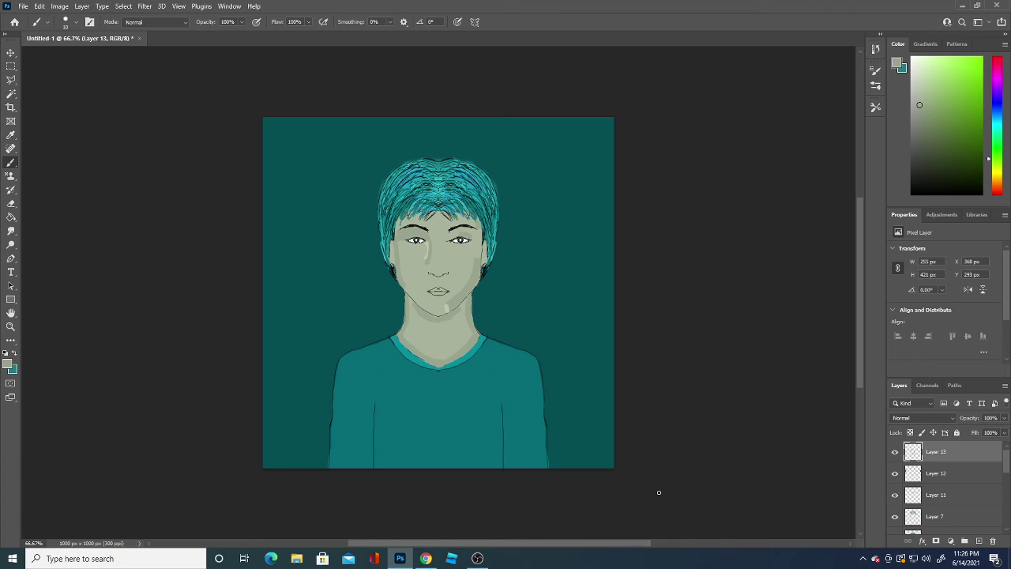
- Sample the shirt teal 066b75 as the new foreground colour
key("i")
left_click(9, 365)
left_click(519, 384)
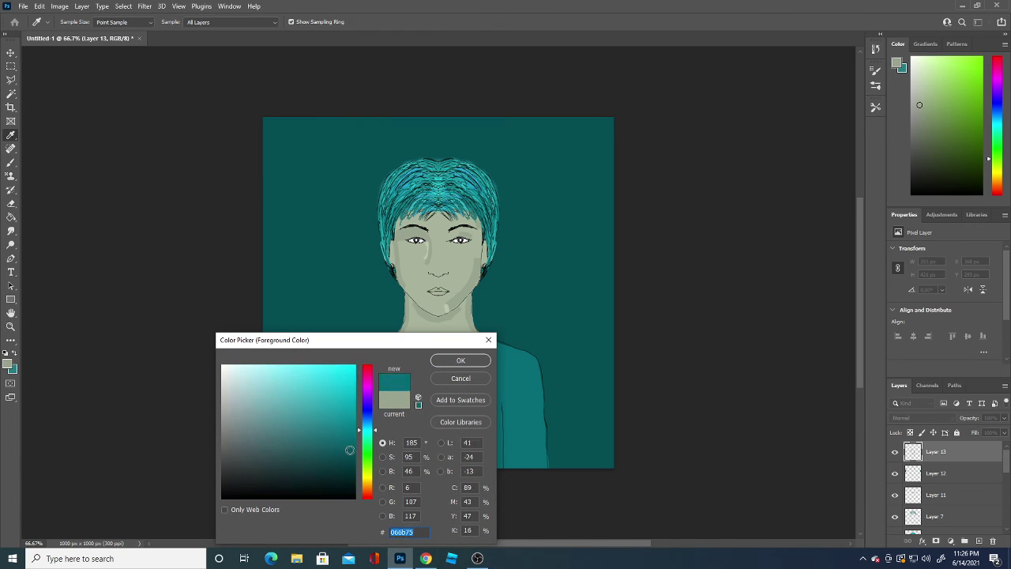
- Paint 066b75 strokes along the shoulder line, the right collar and two shirt fold lines
left_click(474, 364)
key("b")
mouse_move(490, 342)
left_mouse_down()
mouse_move(525, 354)
mouse_move(548, 378)
mouse_move(545, 471)
left_mouse_up()
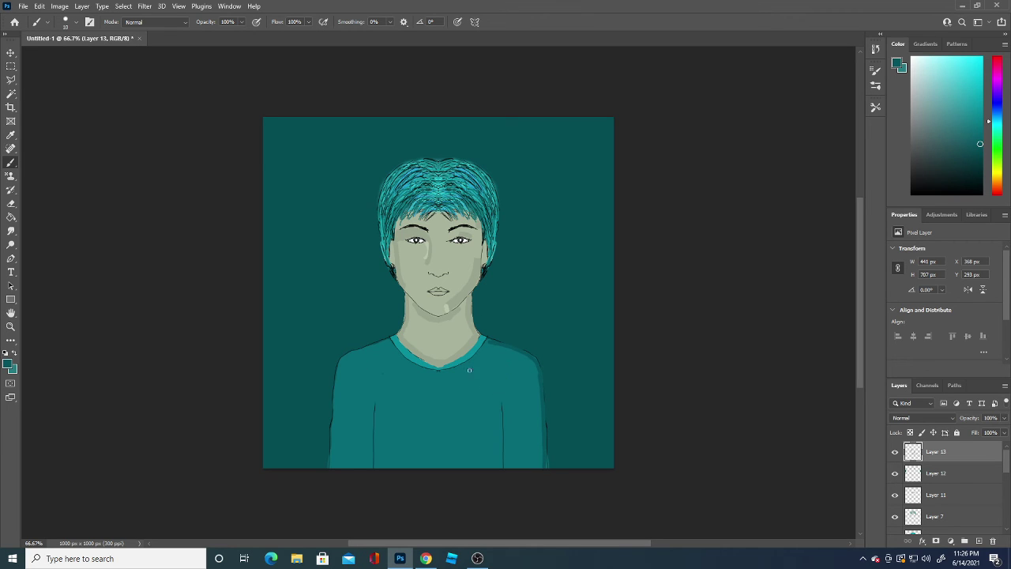
left_click_drag(457, 369, 477, 356)
left_click_drag(458, 369, 470, 362)
left_click_drag(499, 403, 502, 471)
left_click_drag(375, 401, 376, 472)
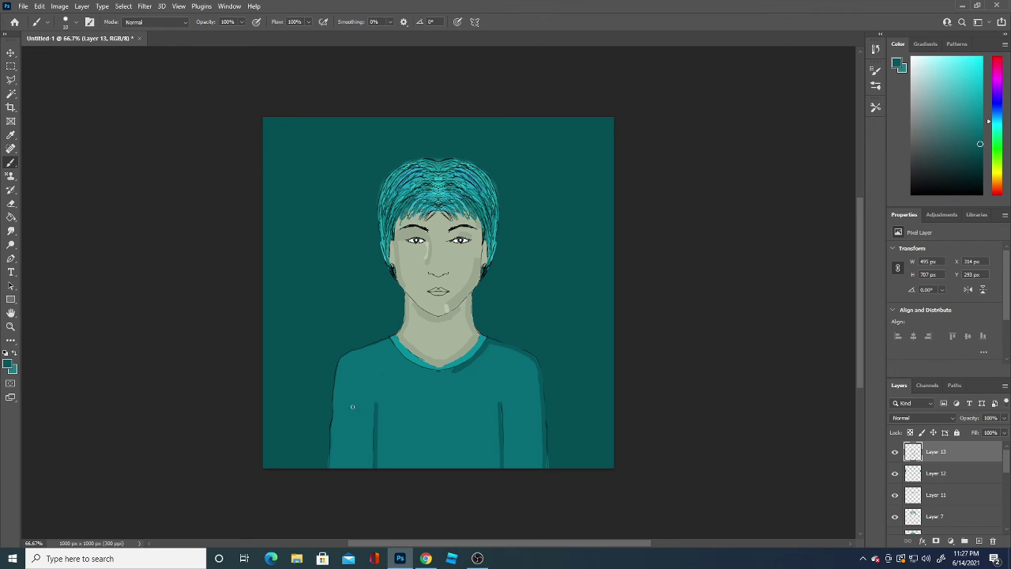
- Sample lighter teal from the shirt and paint highlights on the collar, folds and left shoulder
left_click(8, 364)
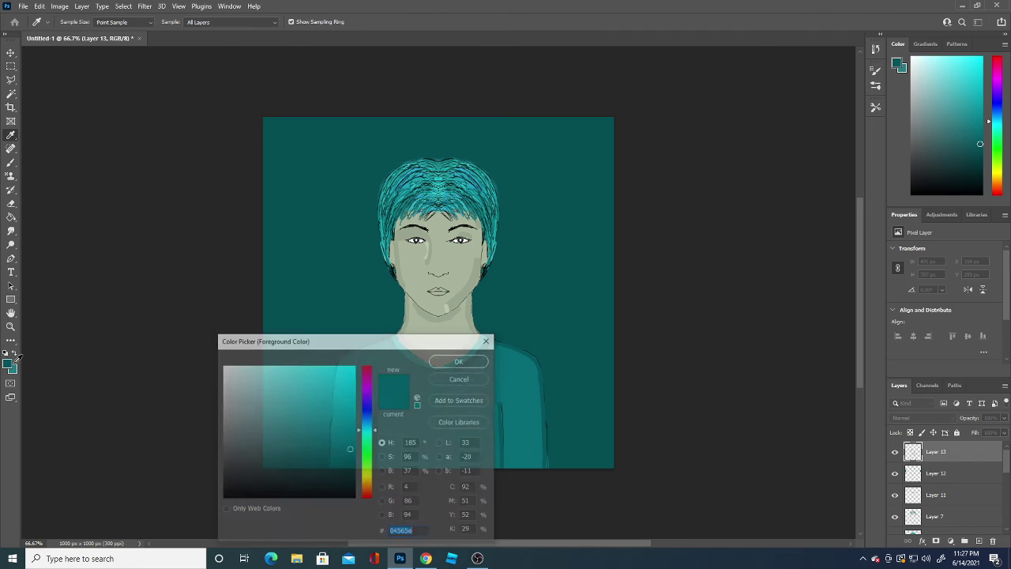
left_click(517, 424)
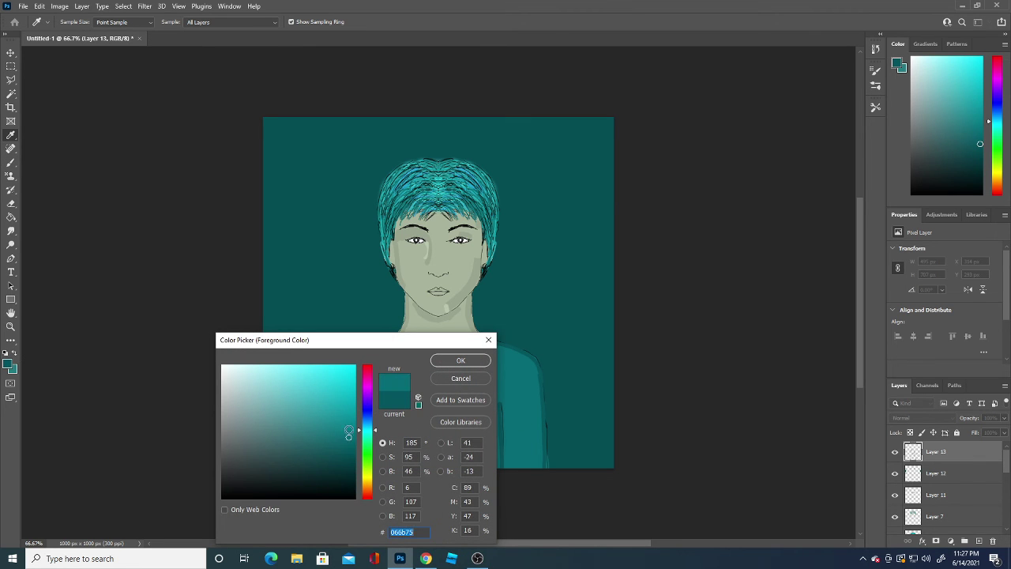
left_click(461, 361)
mouse_move(495, 408)
left_mouse_down()
mouse_move(498, 468)
mouse_move(542, 442)
mouse_move(533, 364)
left_mouse_up()
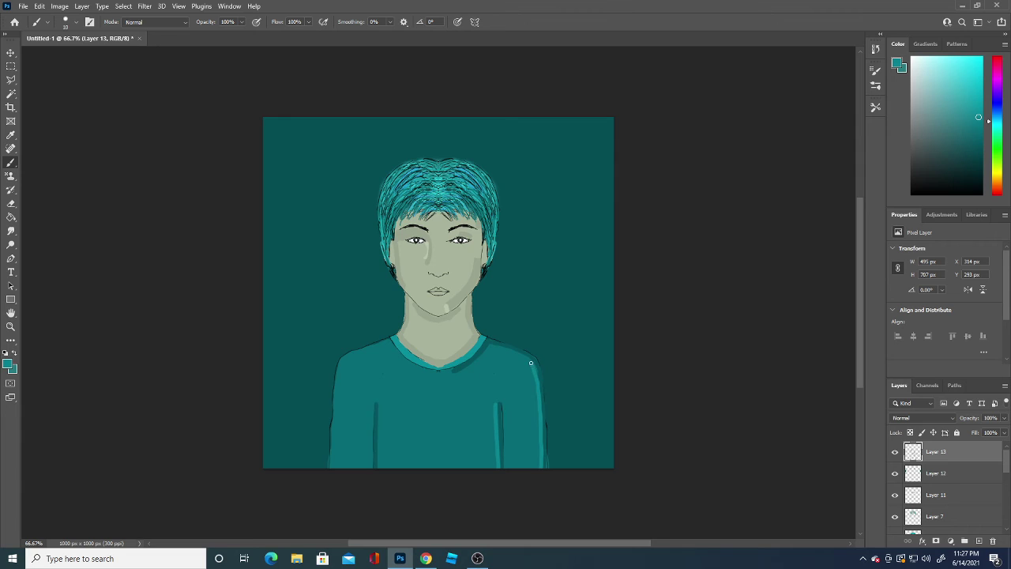
mouse_move(452, 375)
left_mouse_down()
mouse_move(488, 347)
mouse_move(529, 358)
left_mouse_up()
left_click_drag(370, 466, 373, 393)
mouse_move(332, 467)
left_mouse_down()
mouse_move(338, 370)
mouse_move(390, 338)
left_mouse_up()
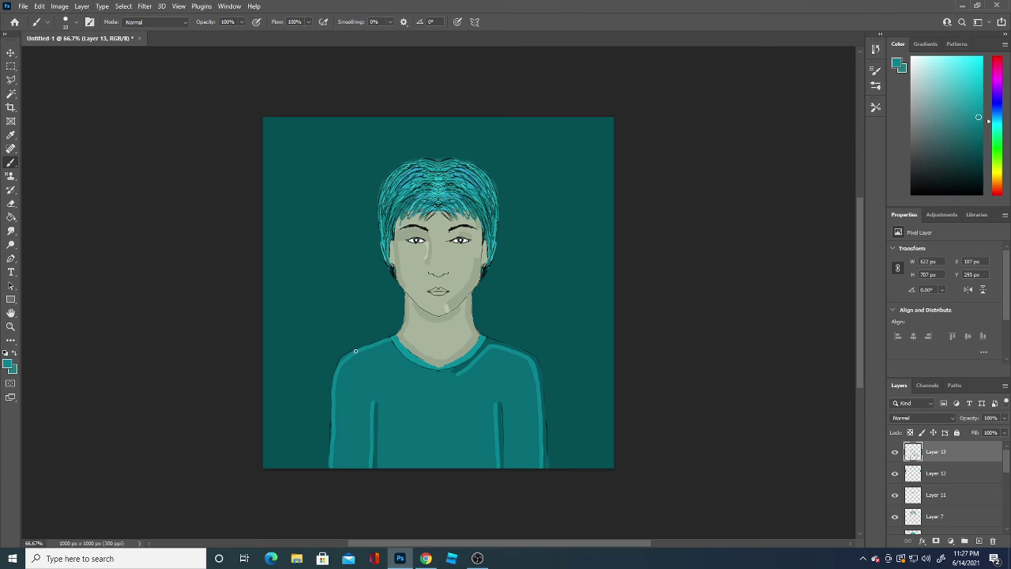
left_click_drag(342, 359, 365, 350)
- Pick a darker teal as foreground colour and add a new layer above the background
left_click(9, 364)
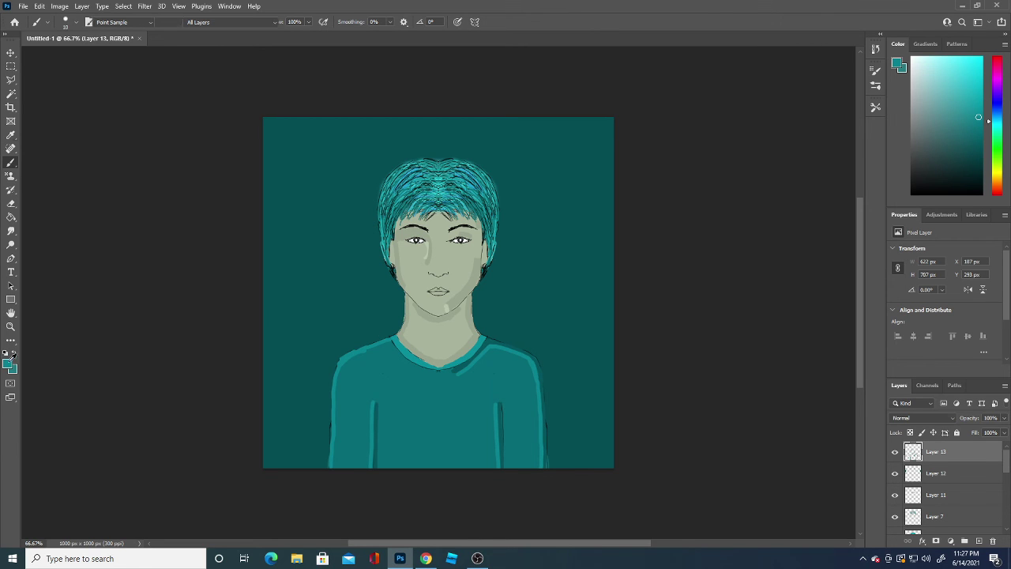
left_click(354, 305)
left_click(349, 447)
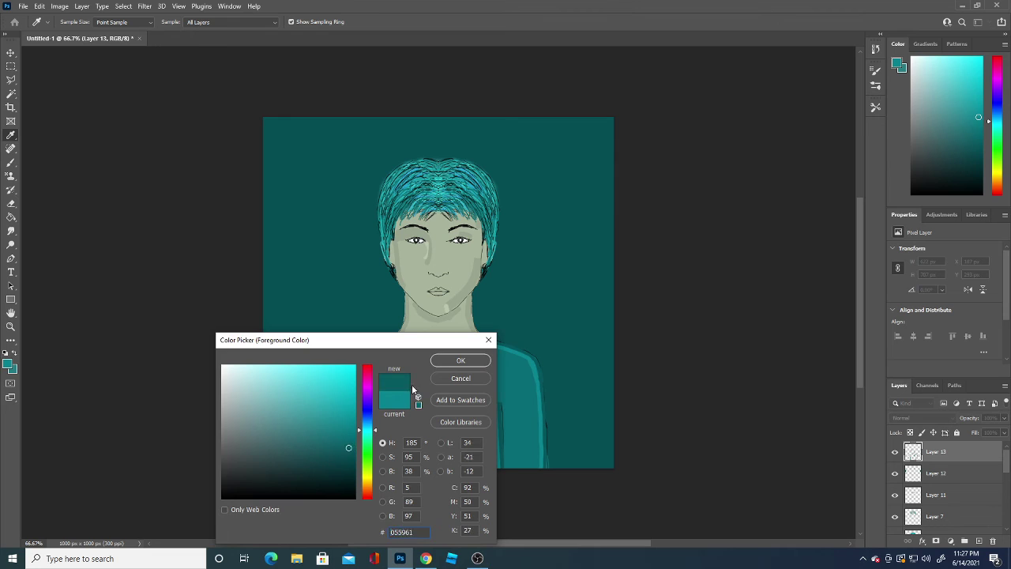
left_click(472, 361)
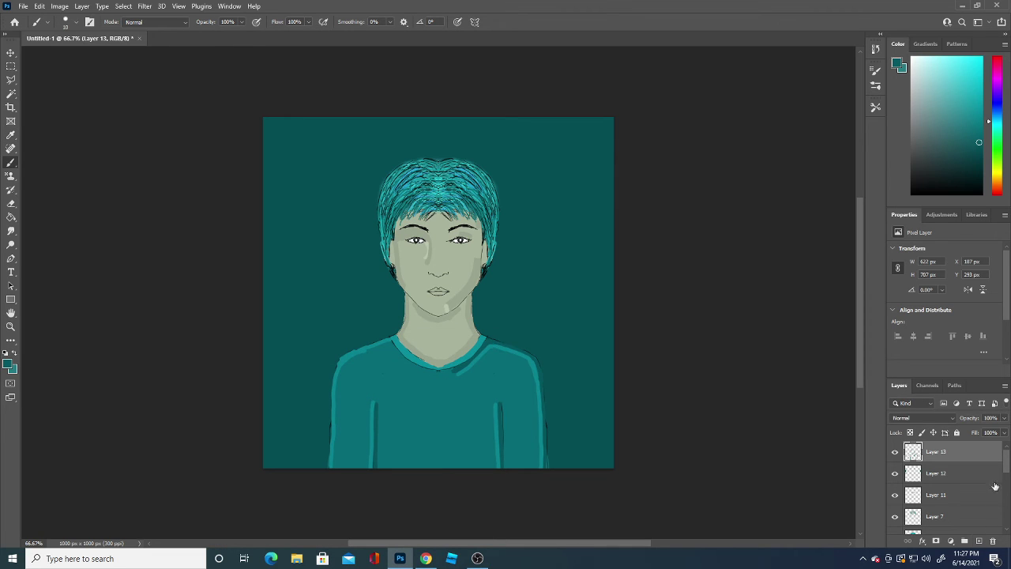
left_click_drag(1006, 468, 1005, 498)
left_click(941, 511)
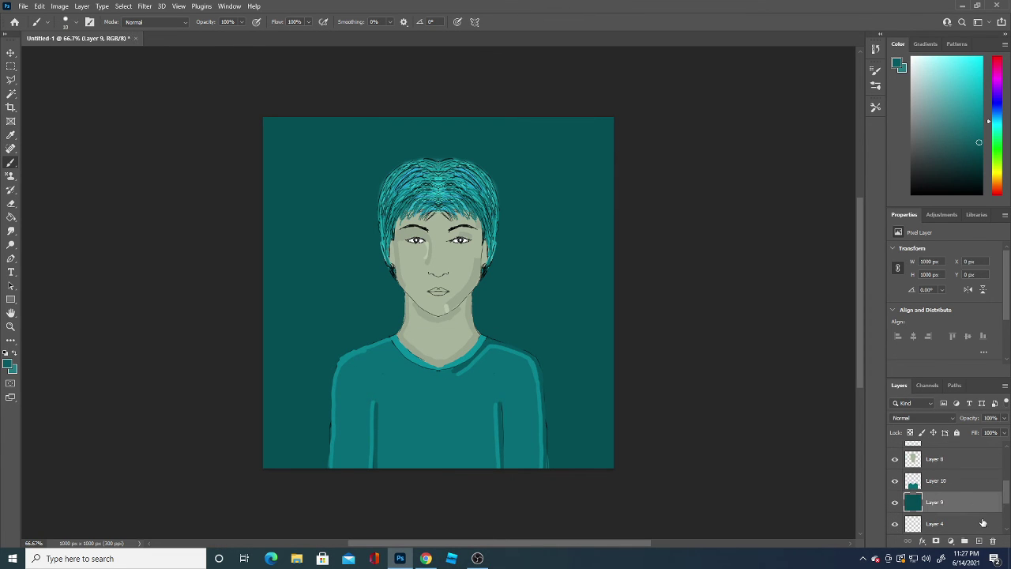
left_click(979, 541)
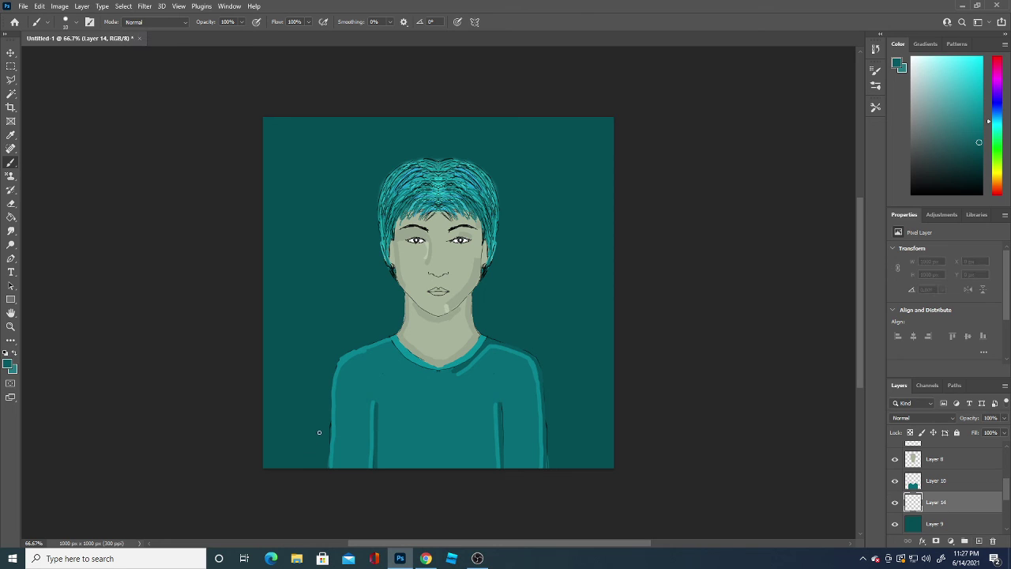
- Draw several wavy lines from the hair down past the right shoulder, undoing misstrokes
left_click_drag(490, 320, 520, 193)
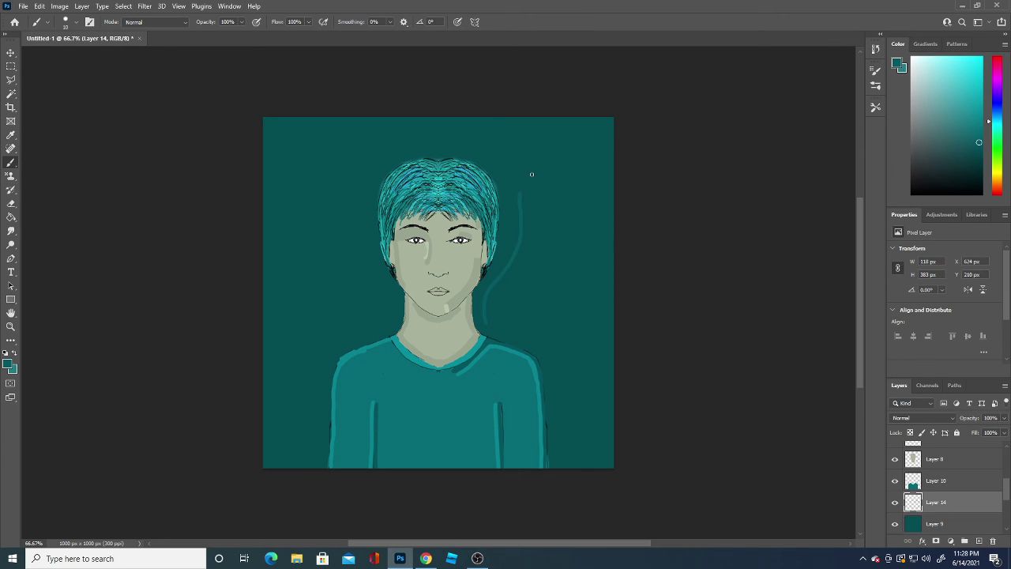
key("ctrl+z")
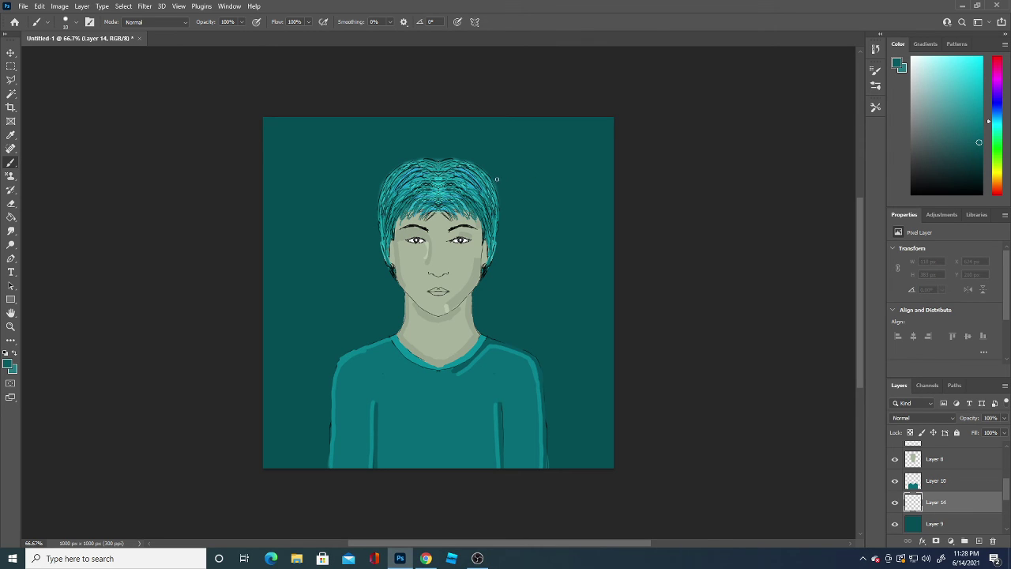
mouse_move(509, 181)
left_mouse_down()
mouse_move(517, 245)
mouse_move(489, 289)
mouse_move(561, 395)
mouse_move(566, 464)
left_mouse_up()
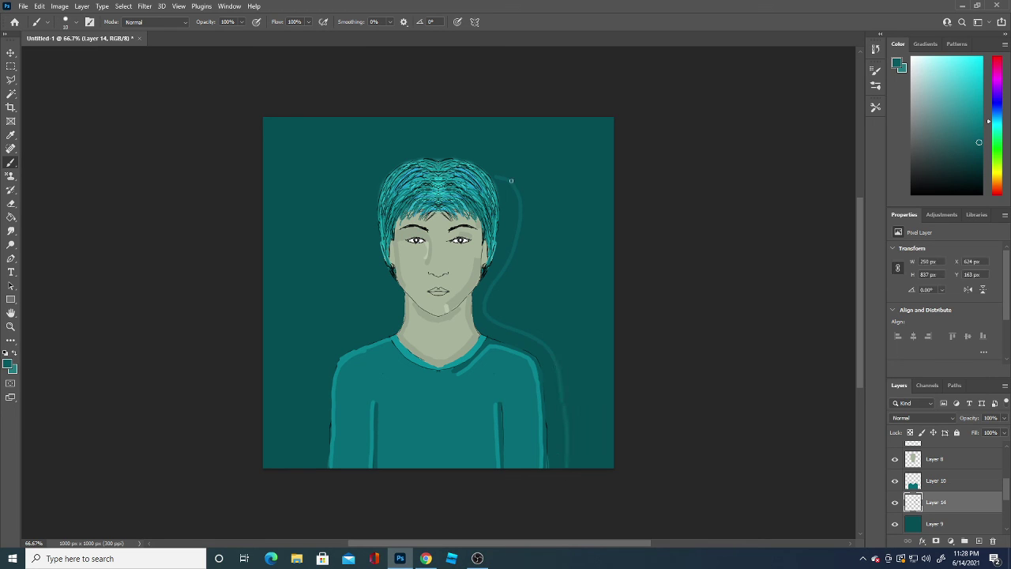
mouse_move(511, 169)
left_mouse_down()
mouse_move(549, 235)
mouse_move(522, 313)
mouse_move(577, 364)
mouse_move(587, 466)
left_mouse_up()
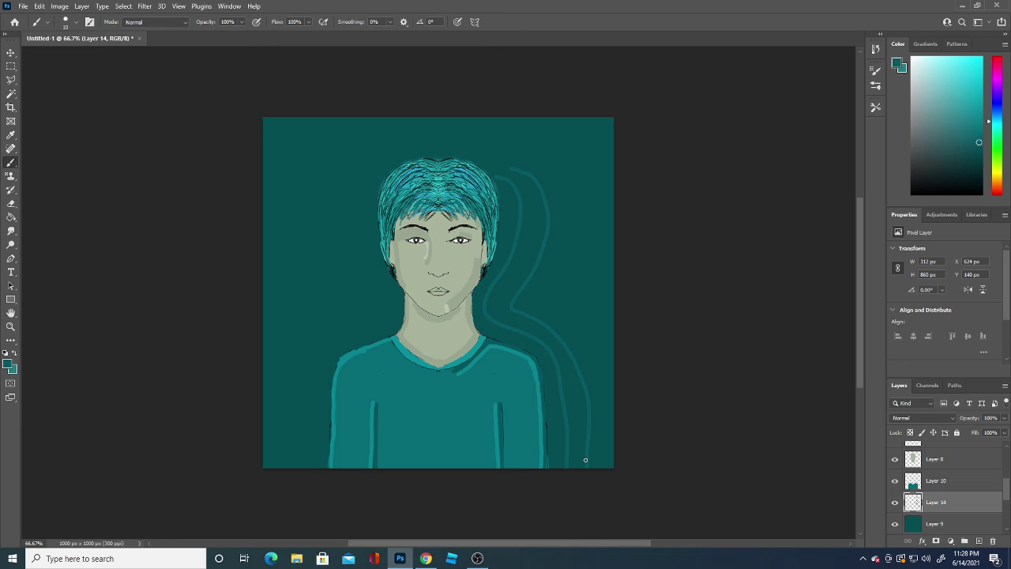
mouse_move(535, 162)
left_mouse_down()
mouse_move(565, 184)
mouse_move(553, 293)
mouse_move(595, 361)
mouse_move(610, 460)
left_mouse_up()
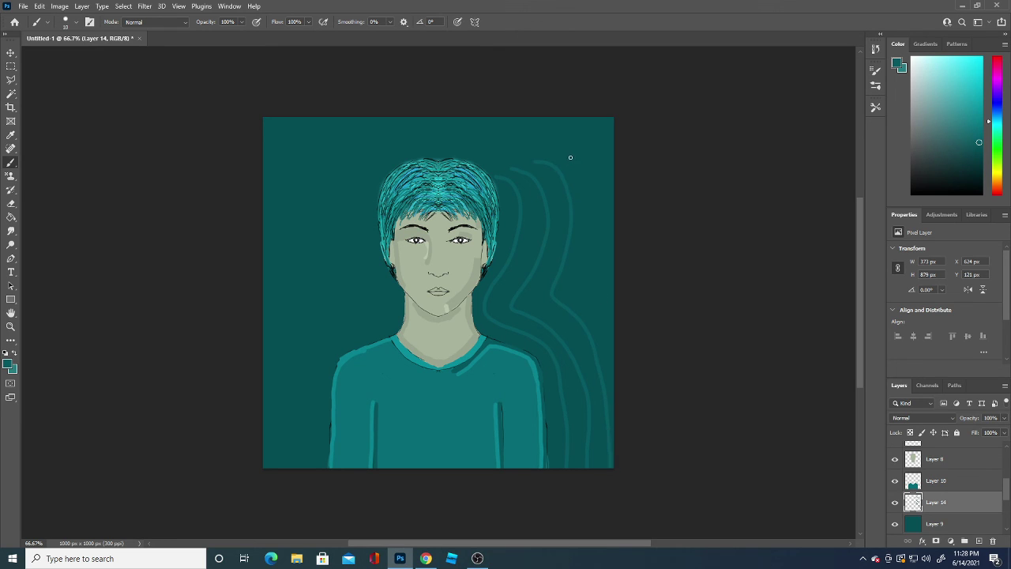
left_click_drag(569, 158, 599, 305)
key("ctrl+z")
mouse_move(566, 156)
left_mouse_down()
mouse_move(596, 237)
mouse_move(598, 298)
mouse_move(614, 318)
left_mouse_up()
key("ctrl+z")
- Add a new top layer and redraw a wavy line along the right edge
left_click_drag(1005, 490, 1005, 451)
key("ctrl+shift+alt+n")
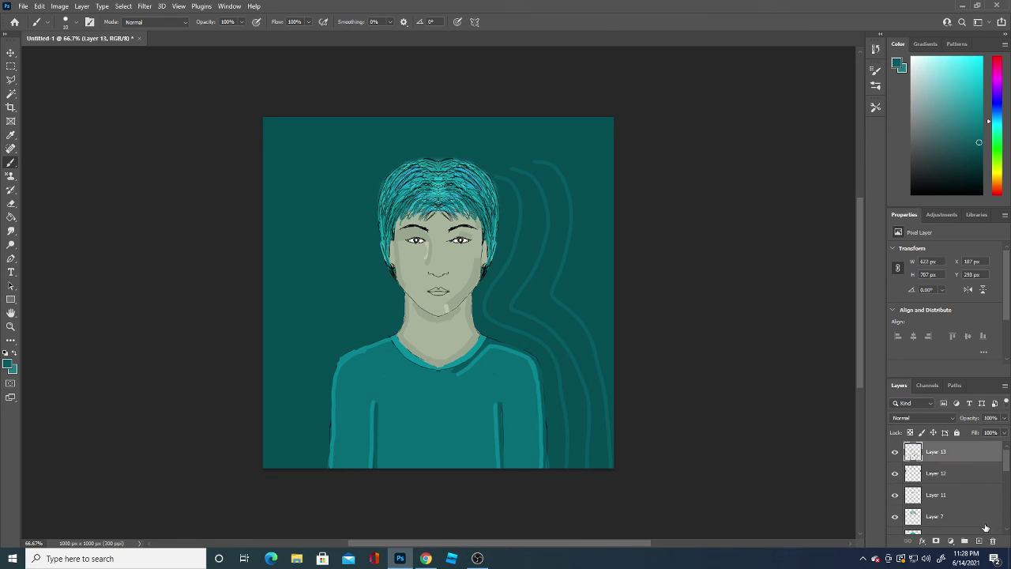
mouse_move(559, 156)
left_mouse_down()
mouse_move(569, 158)
mouse_move(580, 248)
mouse_move(618, 339)
left_mouse_up()
key("ctrl+z")
mouse_move(573, 157)
left_mouse_down()
mouse_move(599, 192)
mouse_move(583, 274)
mouse_move(637, 344)
left_mouse_up()
- Add a new layer above the background and try two left-side wavy lines, then undo them
left_click(9, 363)
left_click(467, 358)
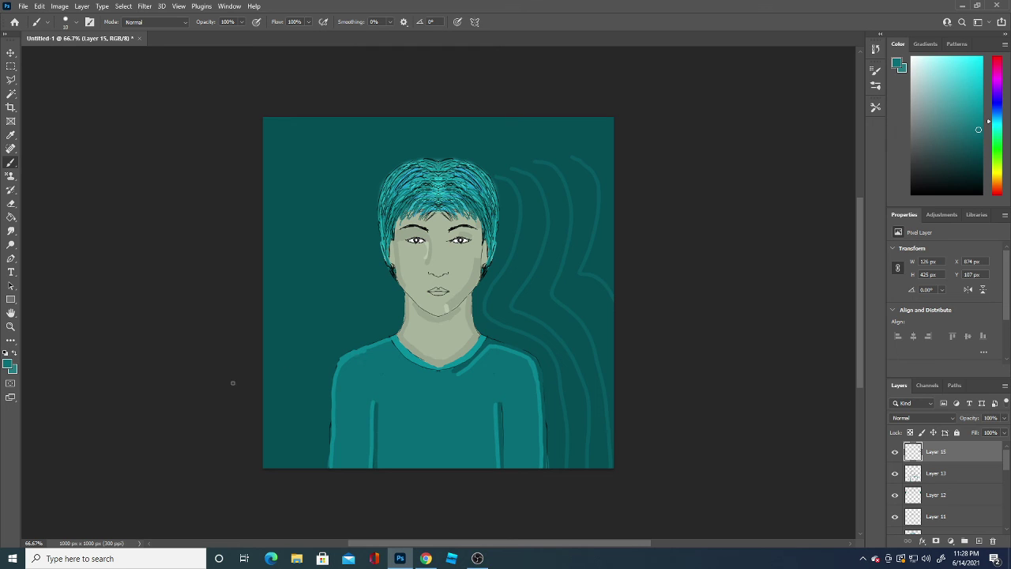
left_click_drag(1006, 466, 1005, 510)
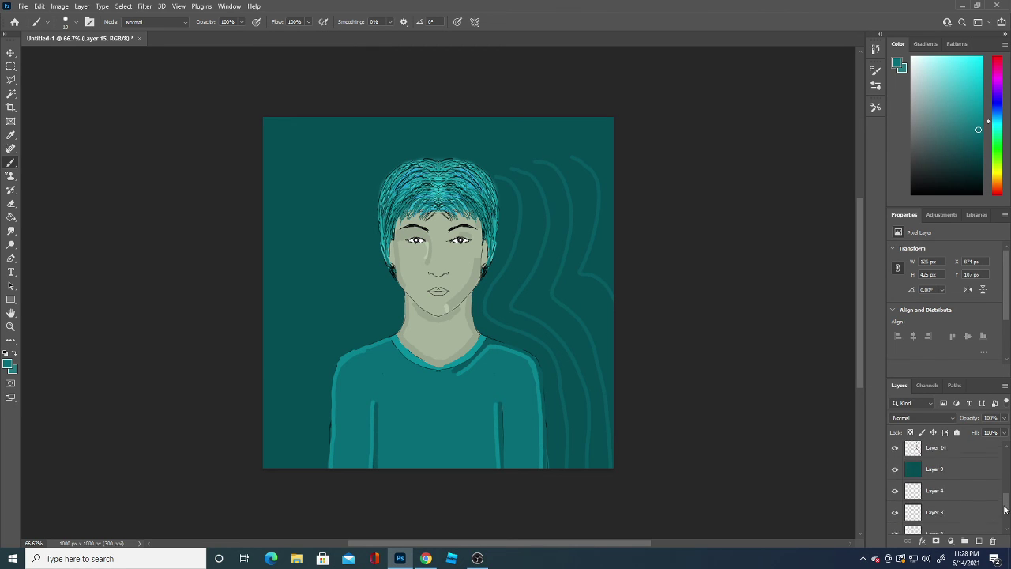
left_click(979, 541)
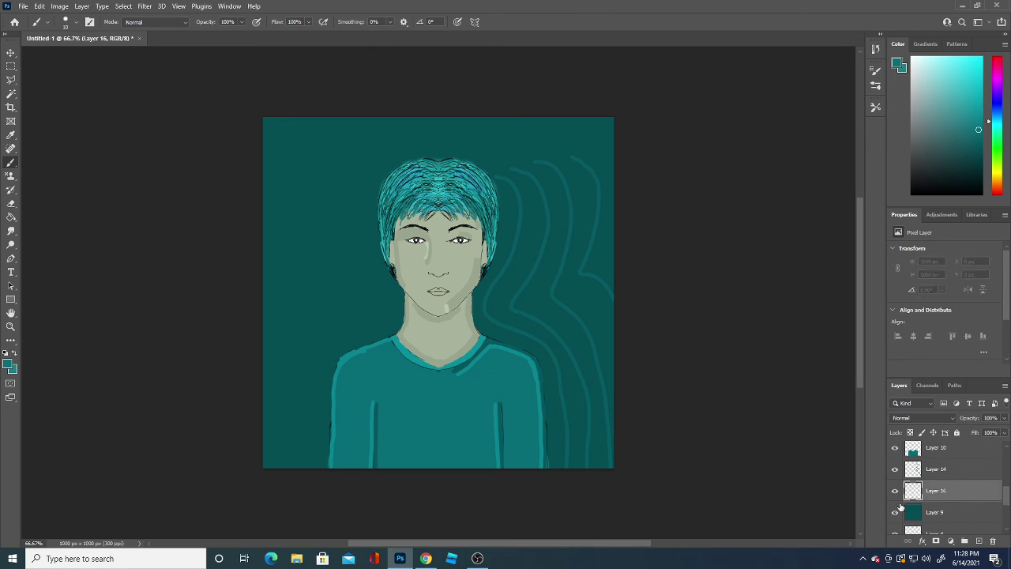
left_click_drag(263, 386, 279, 254)
left_click_drag(267, 212, 332, 119)
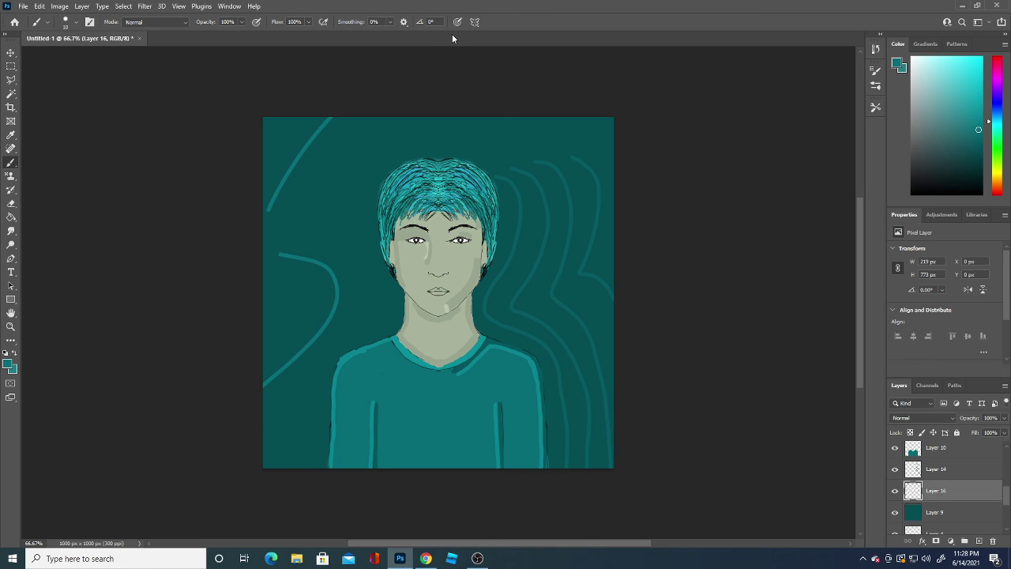
key("ctrl+z")
key("ctrl+z")
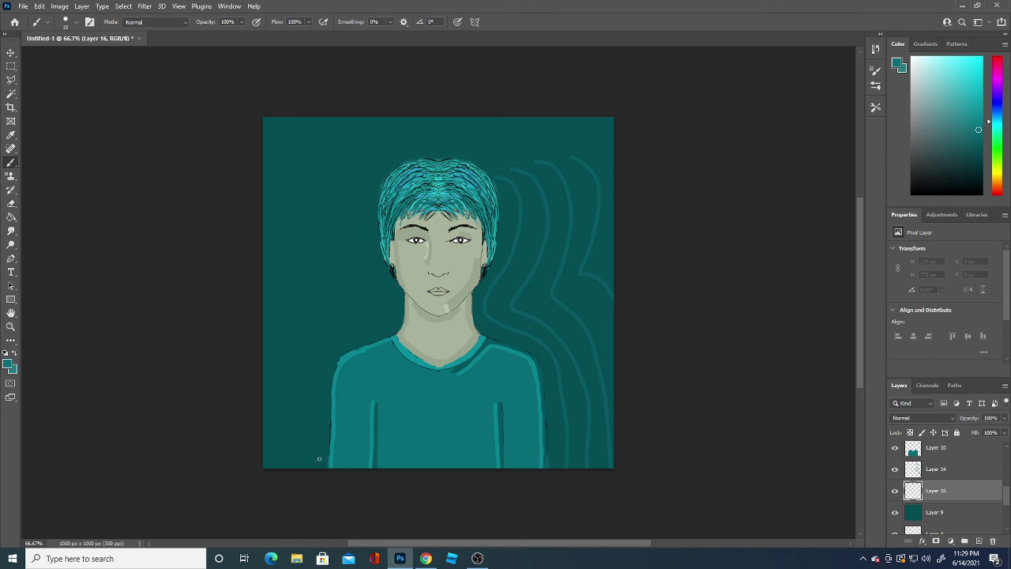
- Draw curving lines from the lower-left edge sweeping up beside and above the head
mouse_move(314, 470)
left_mouse_down()
mouse_move(265, 346)
mouse_move(302, 479)
left_mouse_up()
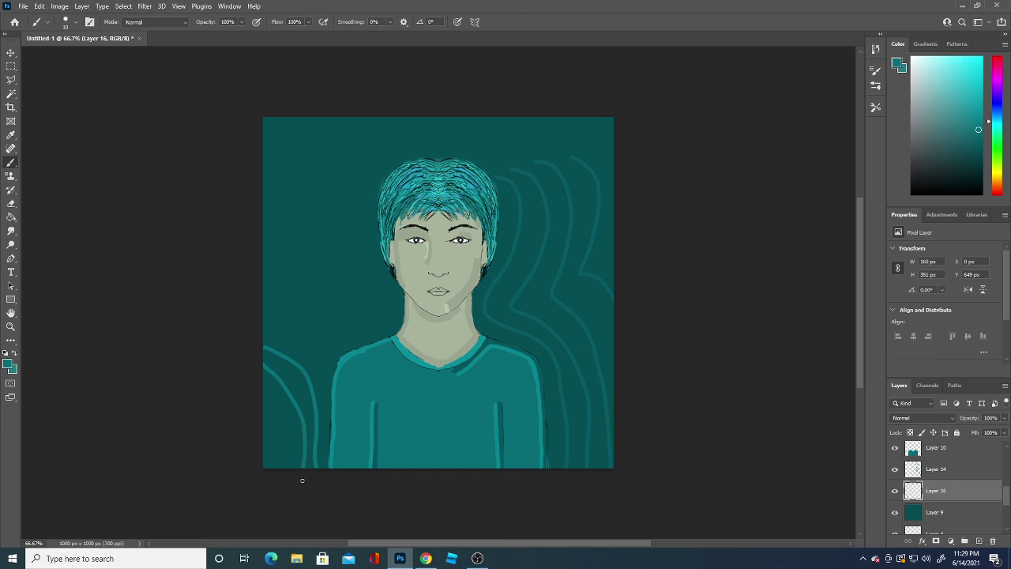
left_click_drag(256, 395, 287, 474)
left_click_drag(266, 425, 276, 474)
left_click_drag(263, 311, 330, 385)
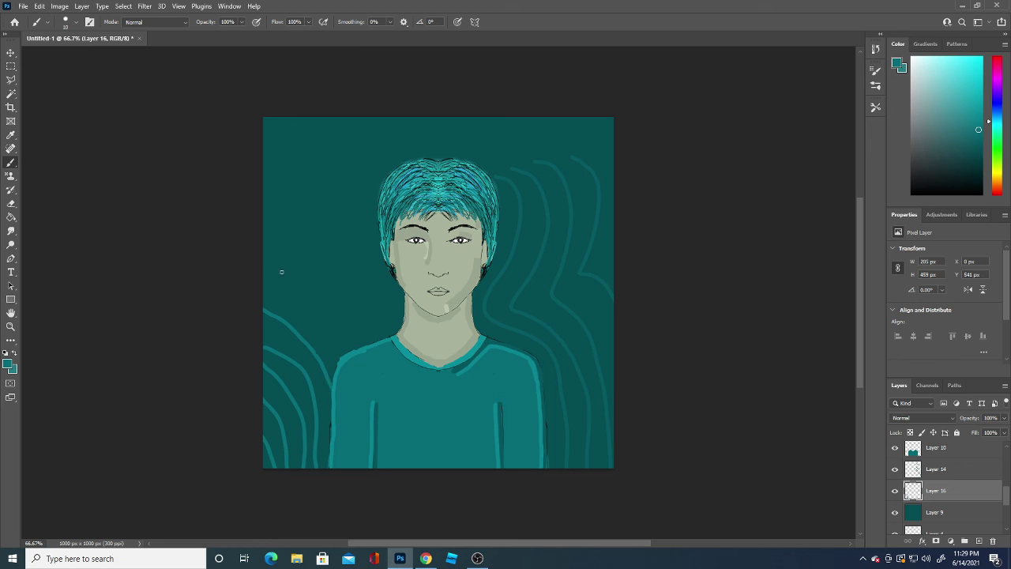
mouse_move(262, 269)
left_mouse_down()
mouse_move(335, 343)
mouse_move(379, 327)
mouse_move(390, 300)
mouse_move(375, 270)
mouse_move(366, 200)
mouse_move(411, 136)
left_mouse_up()
mouse_move(282, 249)
left_mouse_down()
mouse_move(336, 308)
mouse_move(363, 290)
mouse_move(339, 207)
mouse_move(383, 140)
mouse_move(425, 105)
left_mouse_up()
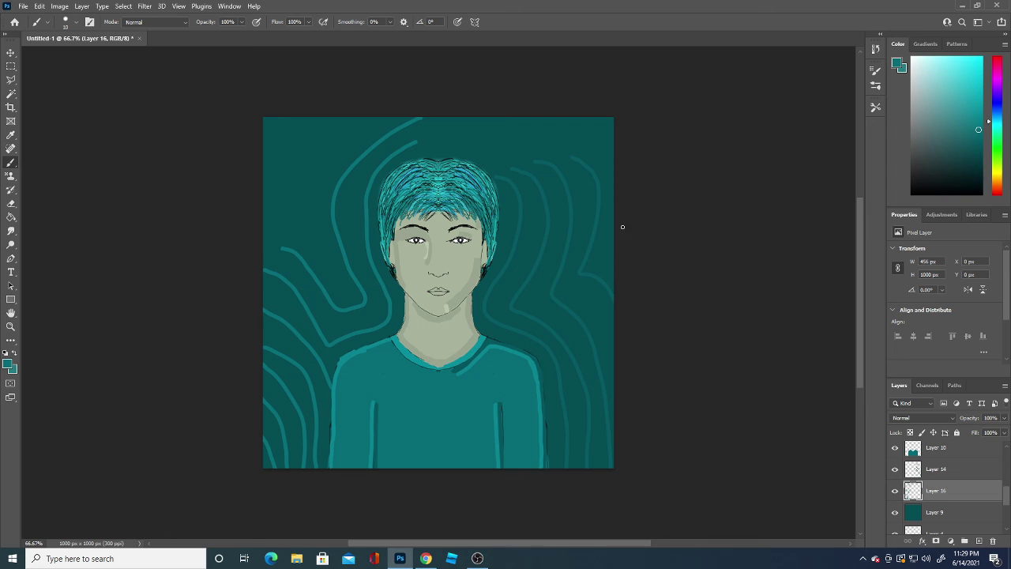
mouse_move(292, 219)
left_mouse_down()
mouse_move(341, 290)
mouse_move(312, 206)
mouse_move(338, 144)
mouse_move(409, 84)
left_mouse_up()
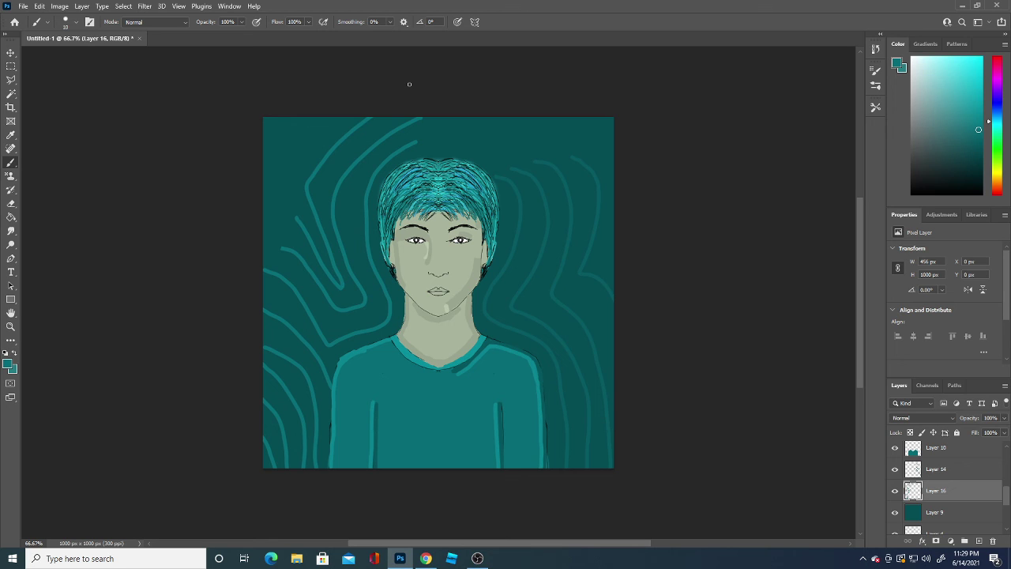
- Pick a lighter teal and add a new layer at the top of the stack
left_click(9, 365)
left_click(336, 399)
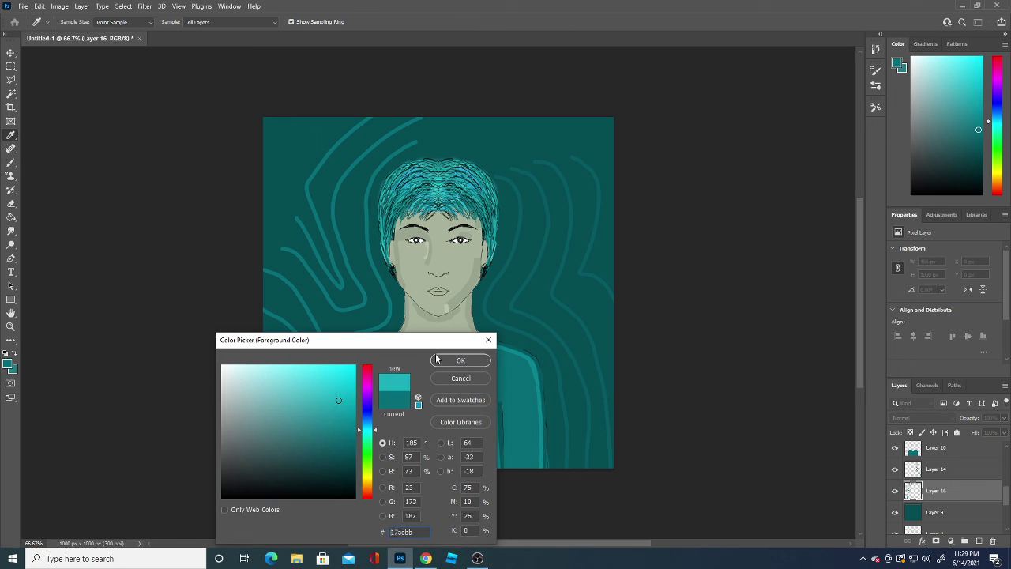
left_click(461, 360)
left_click_drag(1005, 494, 999, 449)
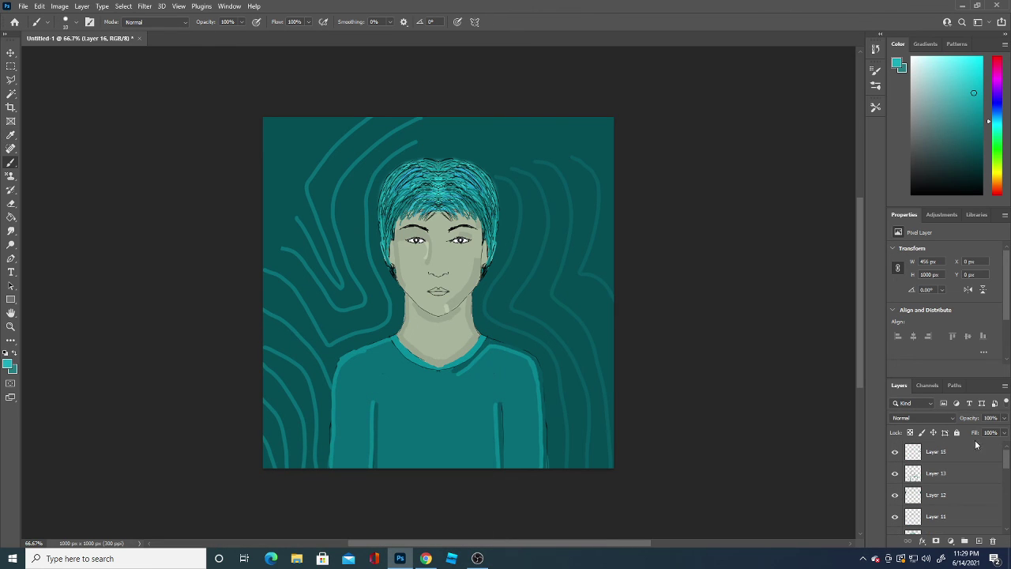
left_click(970, 452)
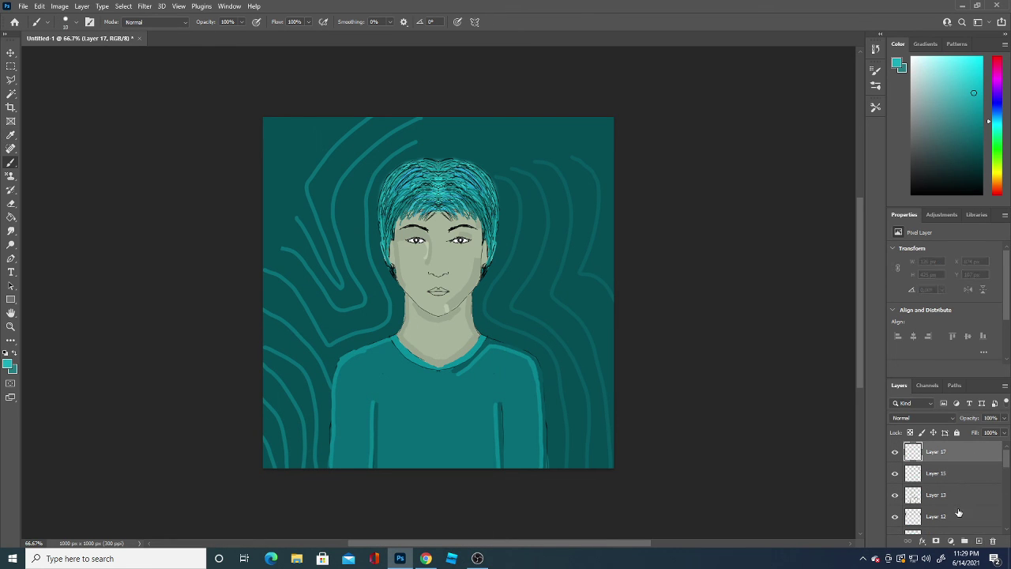
- Place light-teal dots along the left wavy lines, up to a row above the hair
left_click(279, 337)
left_click(297, 354)
left_click(319, 384)
left_click(290, 380)
left_click(307, 417)
left_click(287, 411)
left_click(295, 436)
left_click(268, 427)
left_click(276, 440)
left_click(276, 293)
left_click(298, 274)
left_click(311, 293)
left_click(330, 285)
left_click(354, 234)
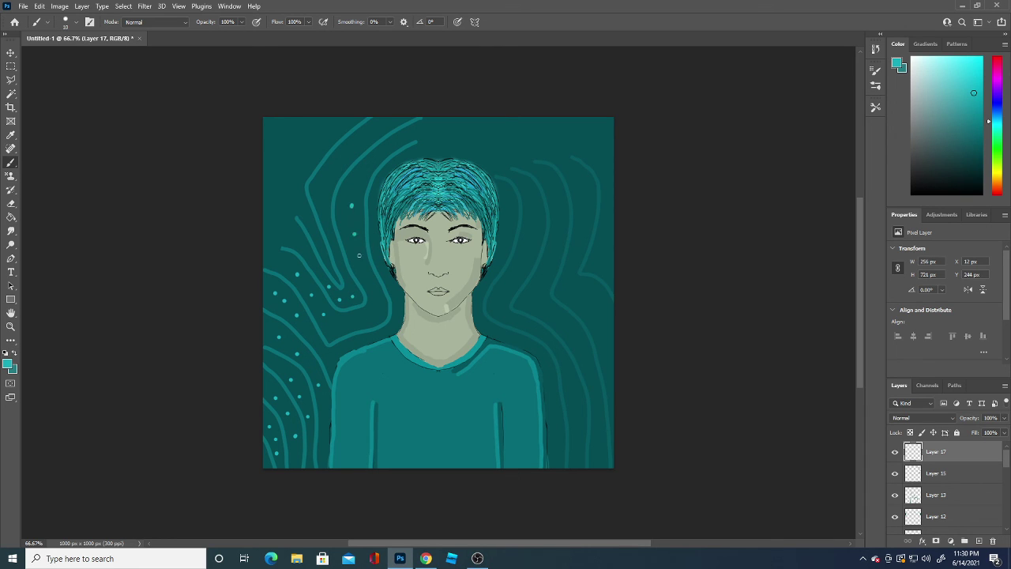
left_click(323, 186)
left_click(339, 161)
left_click(354, 145)
- Scatter light-teal dots across the right background beside the wavy lines
left_click(497, 304)
left_click(513, 274)
left_click(528, 238)
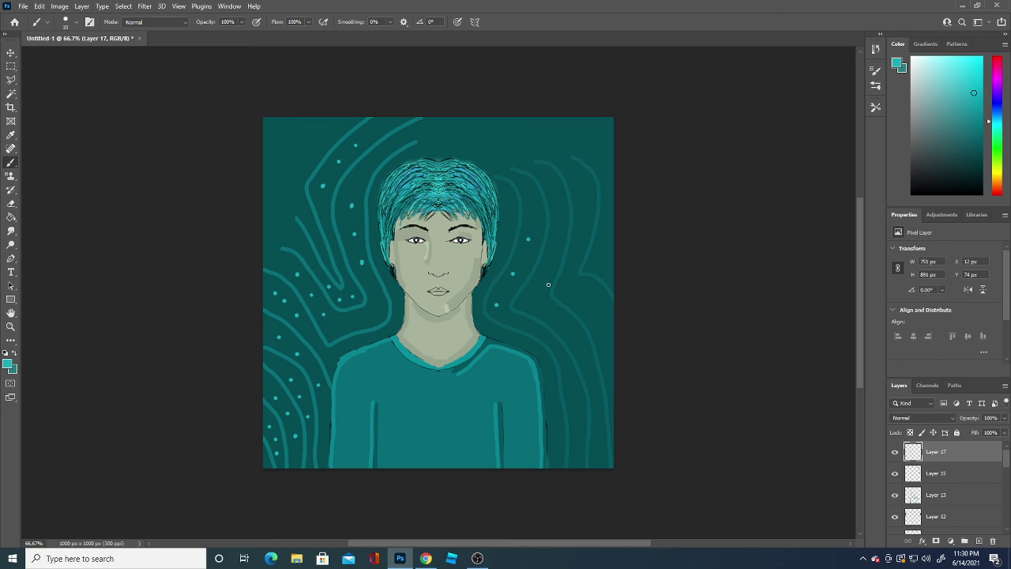
left_click(557, 348)
left_click(566, 373)
left_click(586, 290)
left_click(560, 319)
left_click(573, 339)
left_click(585, 357)
left_click(581, 225)
- On new Layer 18, brush bright teal arcs above the hair and along the top-left edge
left_click(980, 540)
left_click_drag(435, 141, 490, 163)
left_click_drag(451, 124, 500, 155)
mouse_move(488, 117)
left_mouse_down()
mouse_move(511, 147)
mouse_move(552, 132)
mouse_move(593, 143)
mouse_move(614, 134)
mouse_move(609, 148)
left_mouse_up()
mouse_move(314, 148)
left_mouse_down()
mouse_move(338, 118)
mouse_move(305, 126)
mouse_move(311, 117)
mouse_move(274, 118)
left_mouse_up()
mouse_move(281, 161)
left_mouse_down()
mouse_move(263, 144)
mouse_move(263, 245)
mouse_move(248, 264)
left_mouse_up()
- Add short arcs on the right and bottom edges, create Layer 19, then bring up OBS Studio
left_click_drag(601, 255, 614, 235)
mouse_move(605, 274)
left_mouse_down()
mouse_move(621, 256)
mouse_move(615, 212)
left_mouse_up()
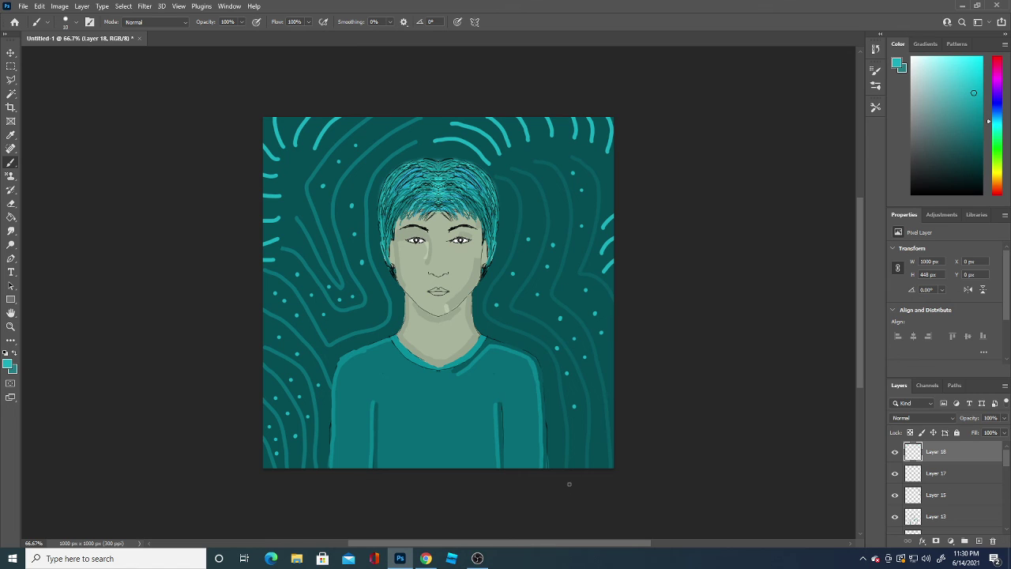
mouse_move(558, 468)
left_mouse_down()
mouse_move(560, 446)
mouse_move(595, 448)
left_mouse_up()
left_click_drag(292, 457, 291, 489)
left_click_drag(324, 449, 318, 494)
left_click_drag(266, 457, 272, 522)
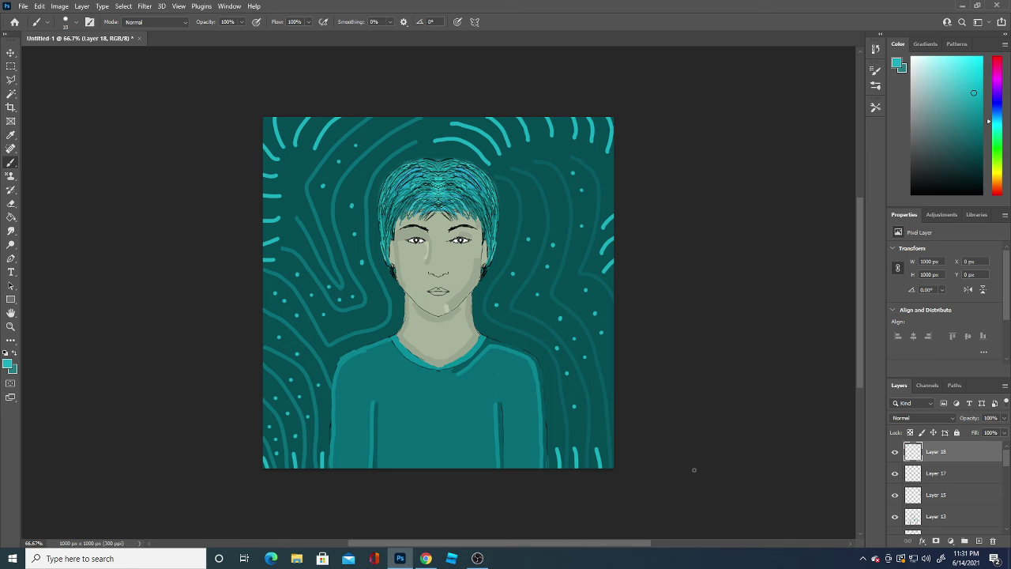
left_click(979, 541)
left_click(479, 556)
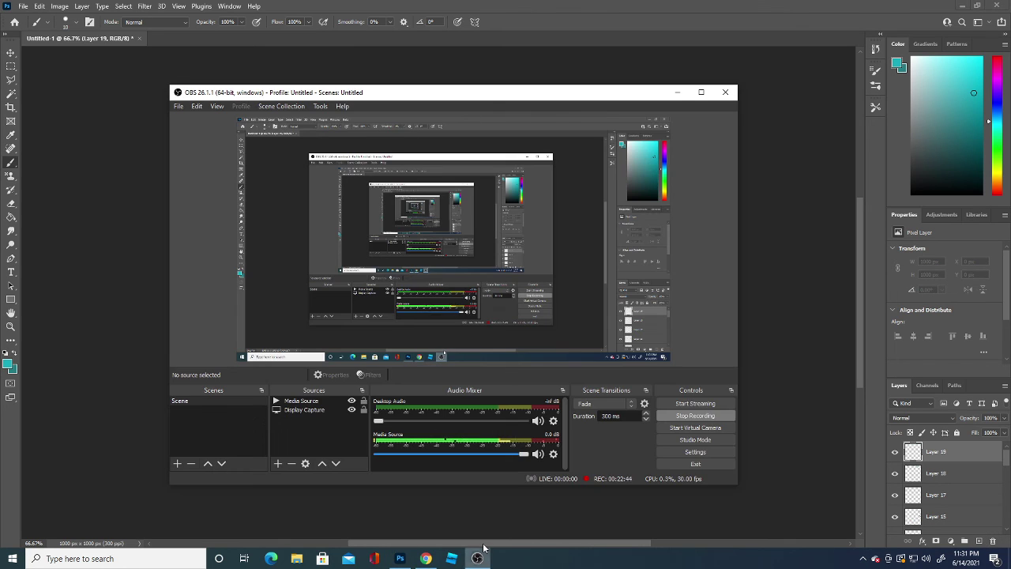